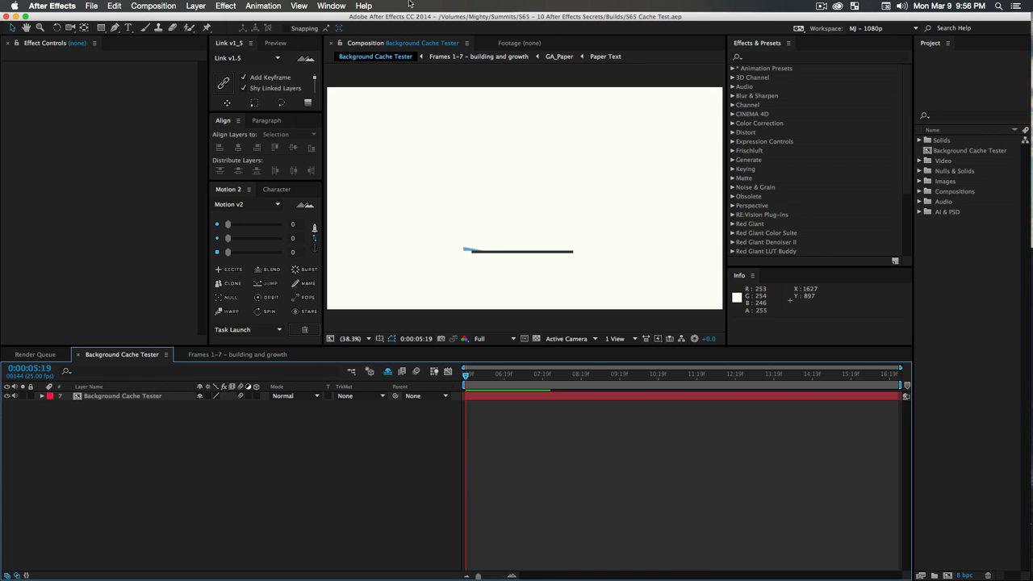
# Purge all memory and the disk cache, and accept deleting the cached files.
pyautogui.click(113, 6)
pyautogui.moveTo(157, 219)
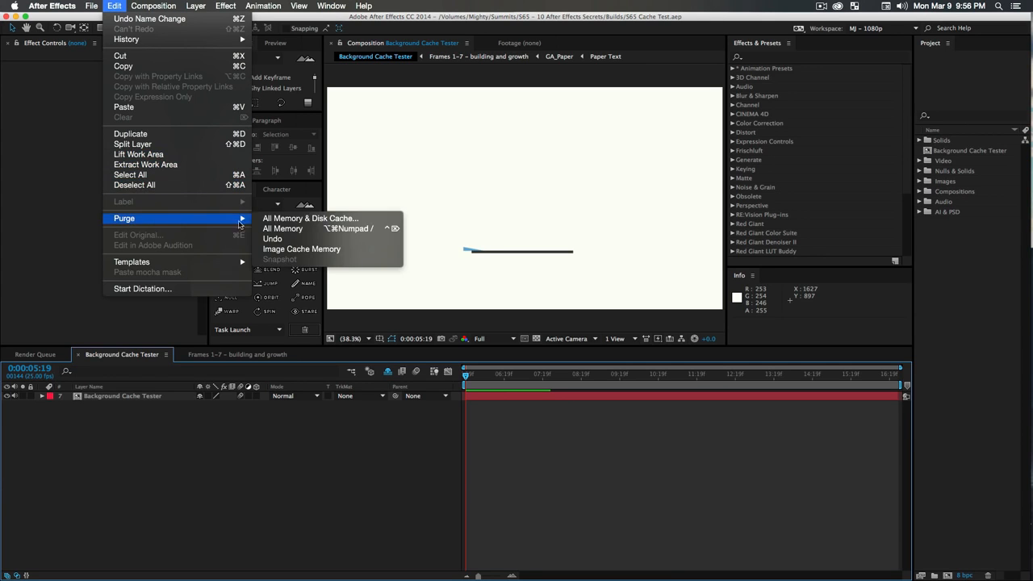
pyautogui.click(311, 219)
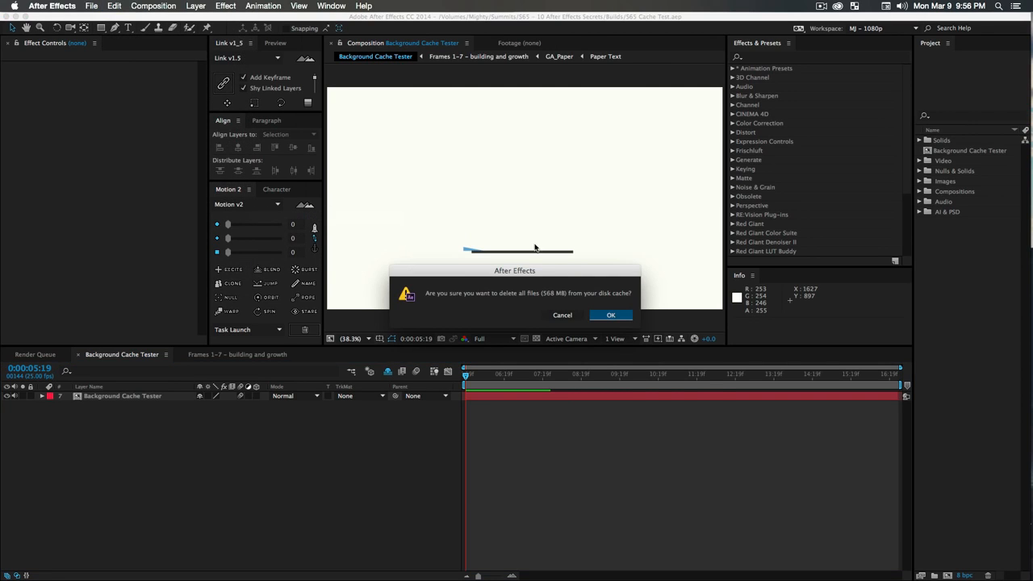
pyautogui.click(611, 316)
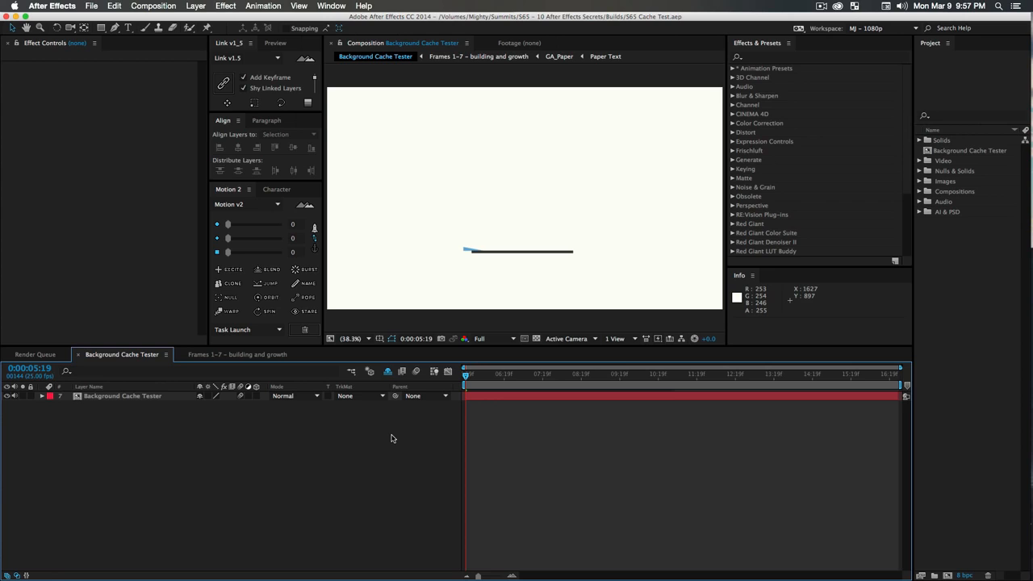
# Render a RAM preview of the Background Cache Tester composition and stop it partway through.
pyautogui.press('KP_0')
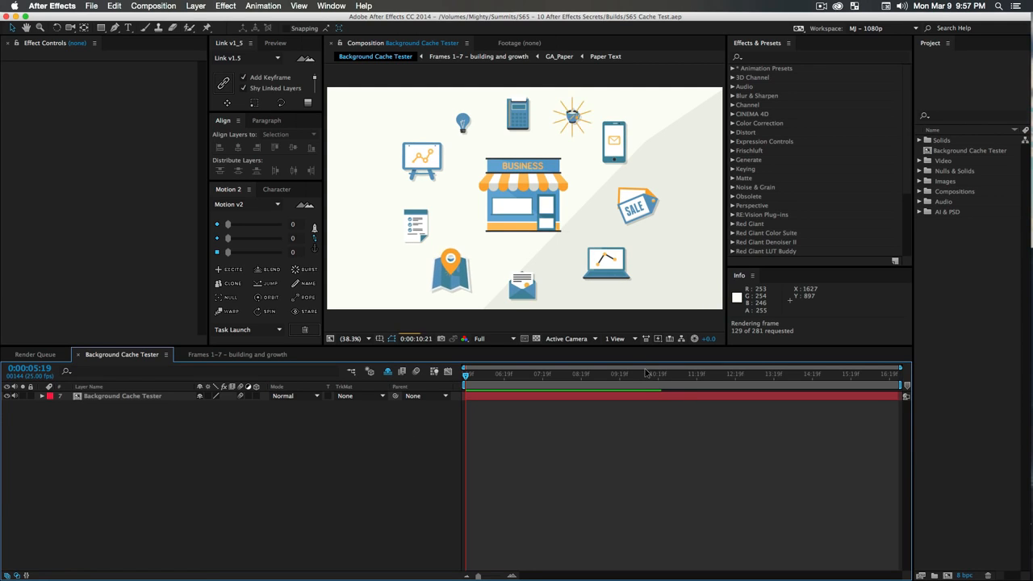
pyautogui.press('space')
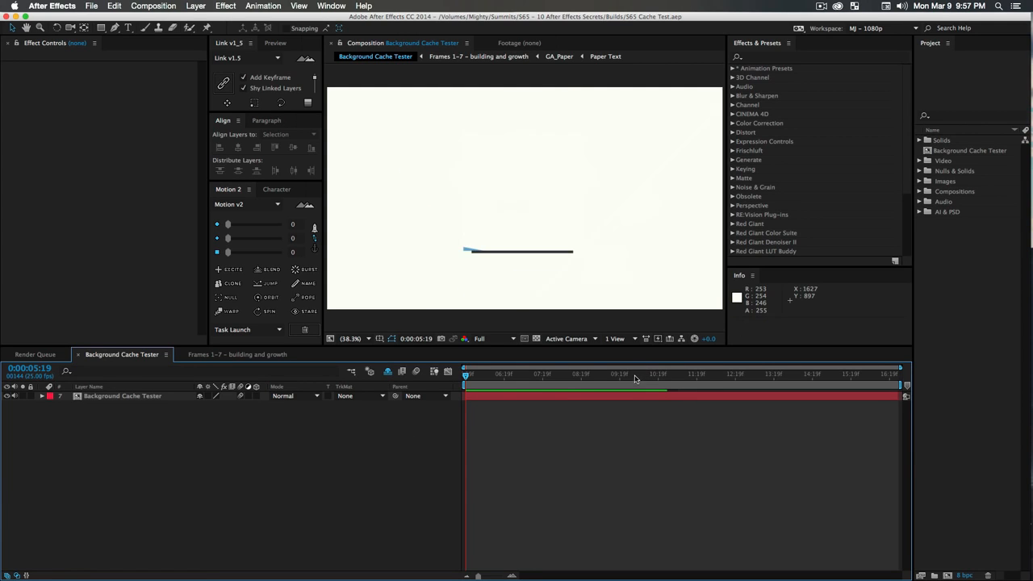
# Purge all memory first, and follow it with a purge of all memory and the disk cache.
pyautogui.click(114, 5)
pyautogui.moveTo(240, 220)
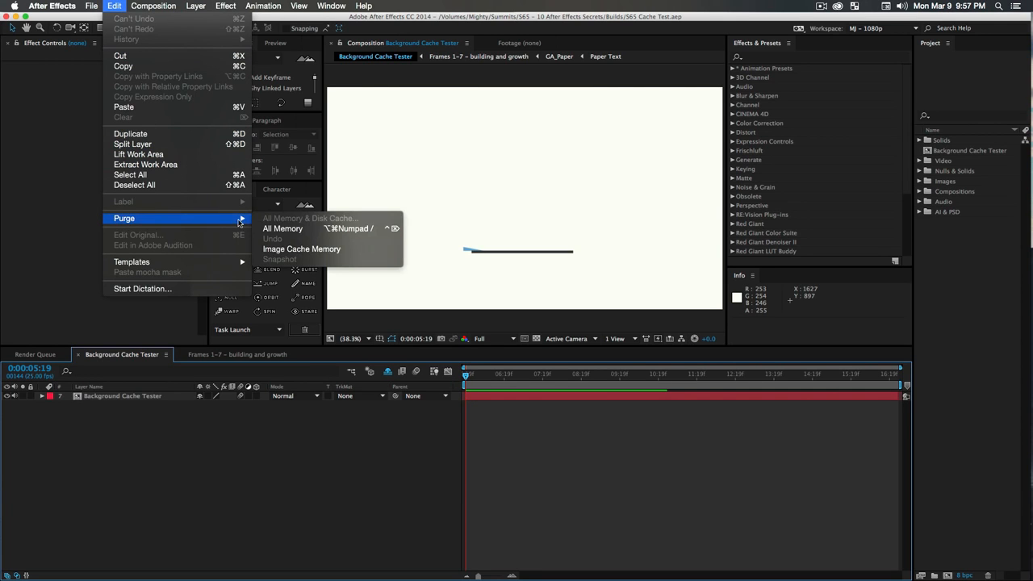
pyautogui.click(283, 228)
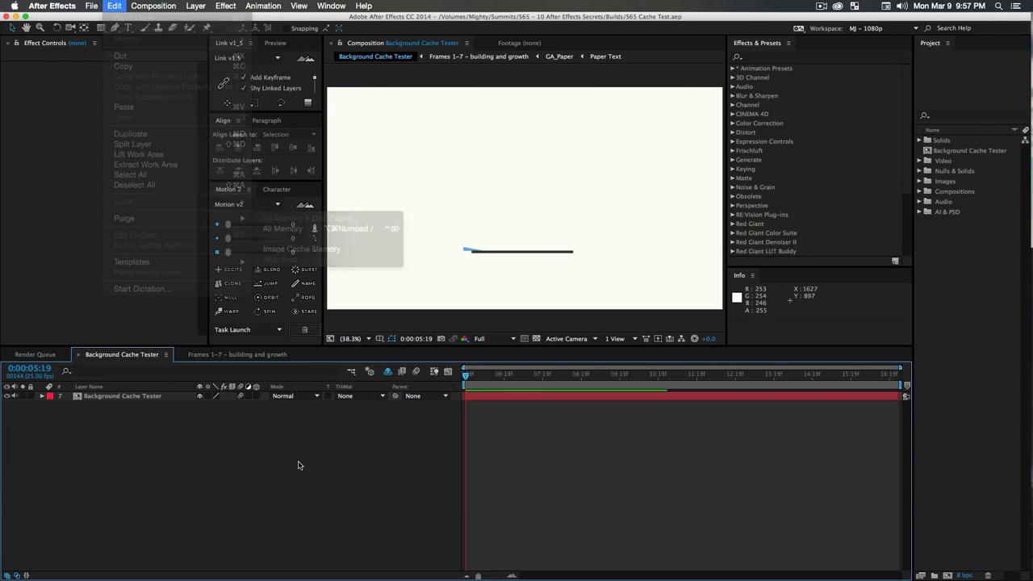
pyautogui.click(109, 5)
pyautogui.moveTo(176, 219)
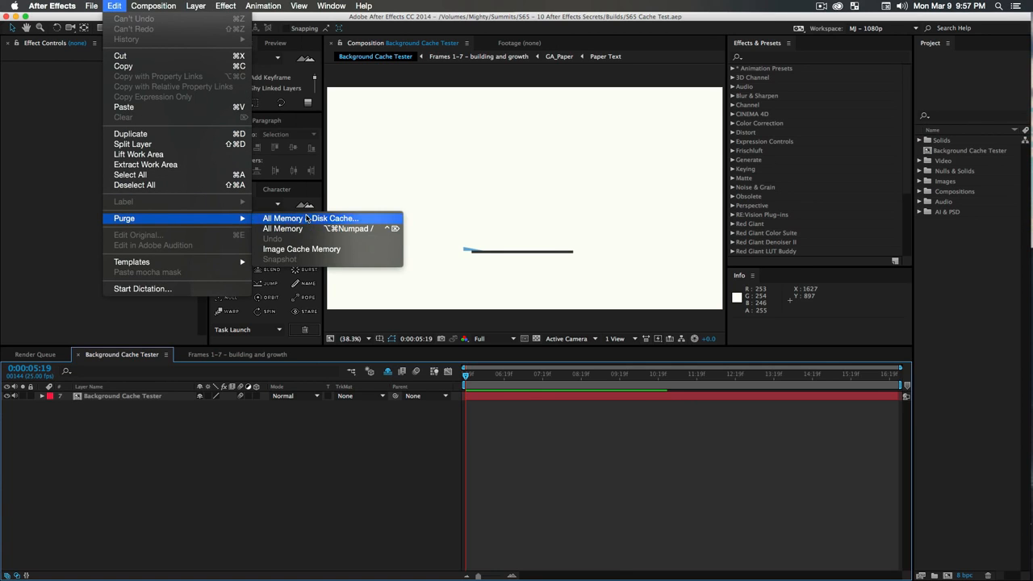
pyautogui.click(307, 218)
pyautogui.click(606, 317)
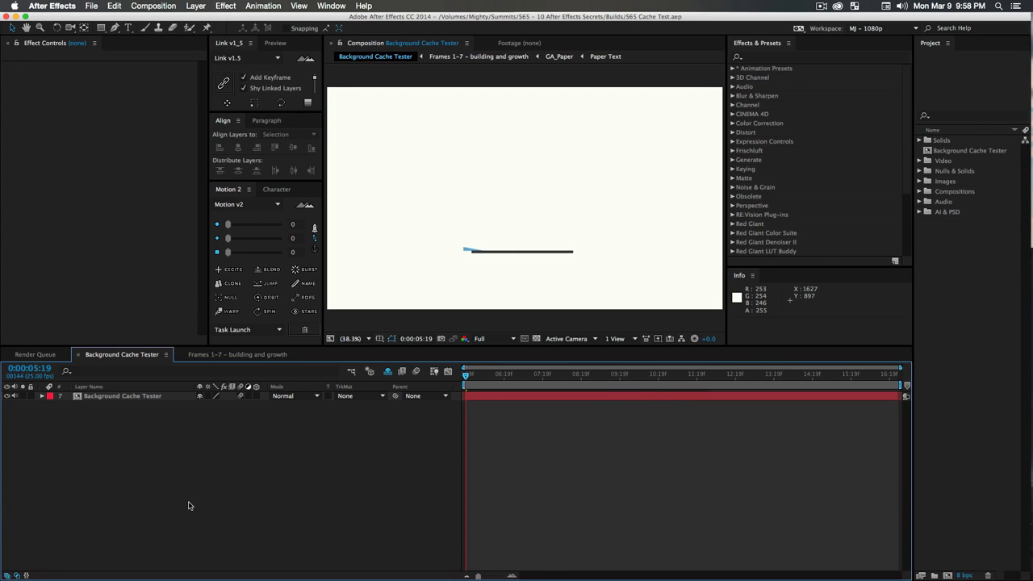
# Examine where Cache Work Area in Background is offered for the Background Cache Tester composition, without running it.
pyautogui.click(101, 396)
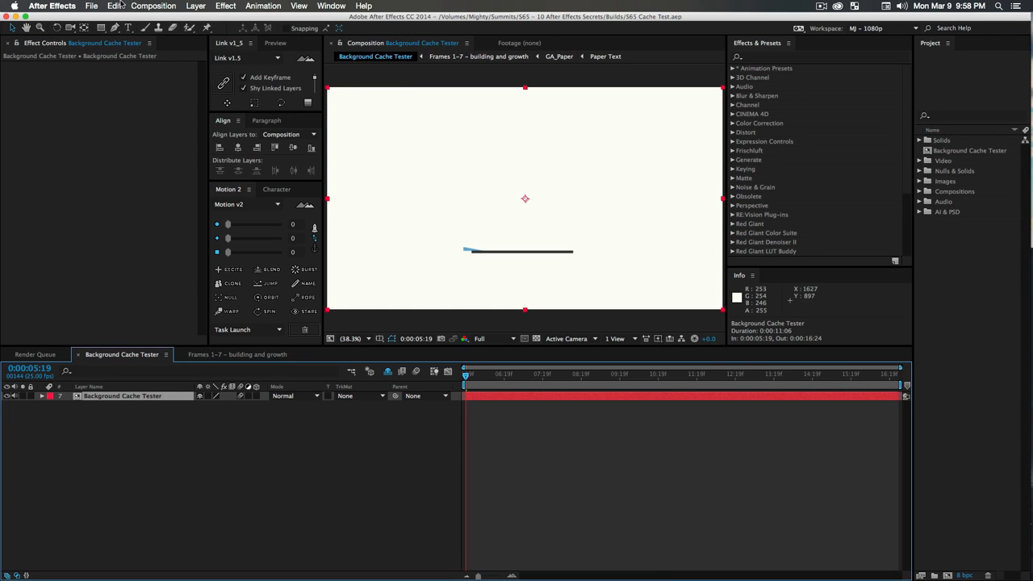
pyautogui.click(143, 5)
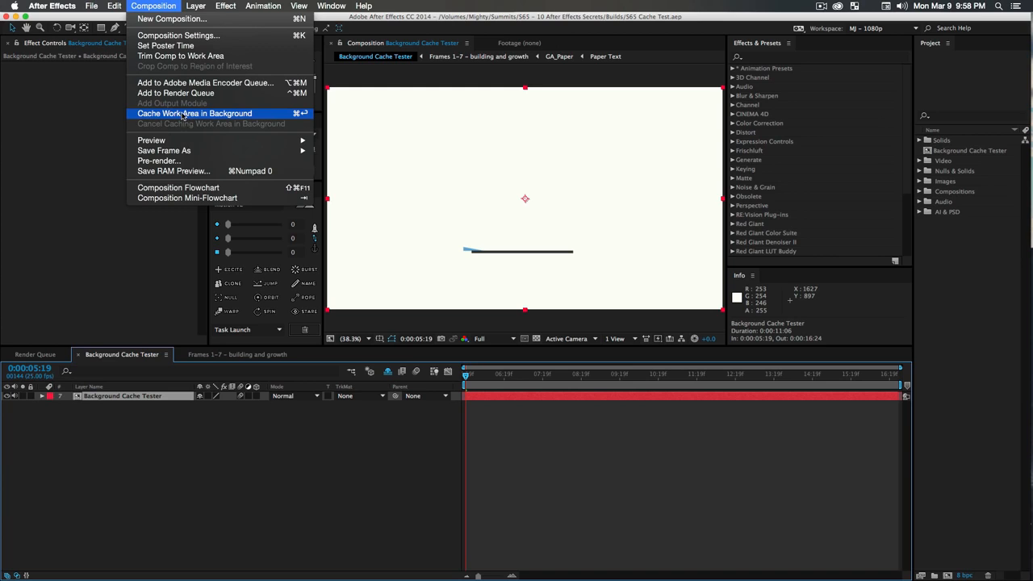
pyautogui.click(287, 459)
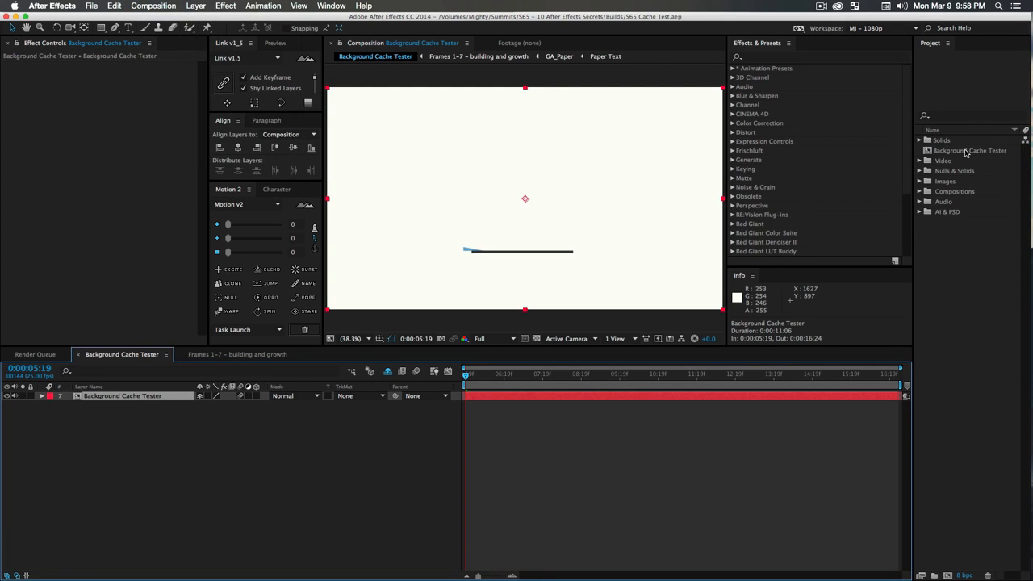
pyautogui.click(966, 151)
pyautogui.rightClick(950, 156)
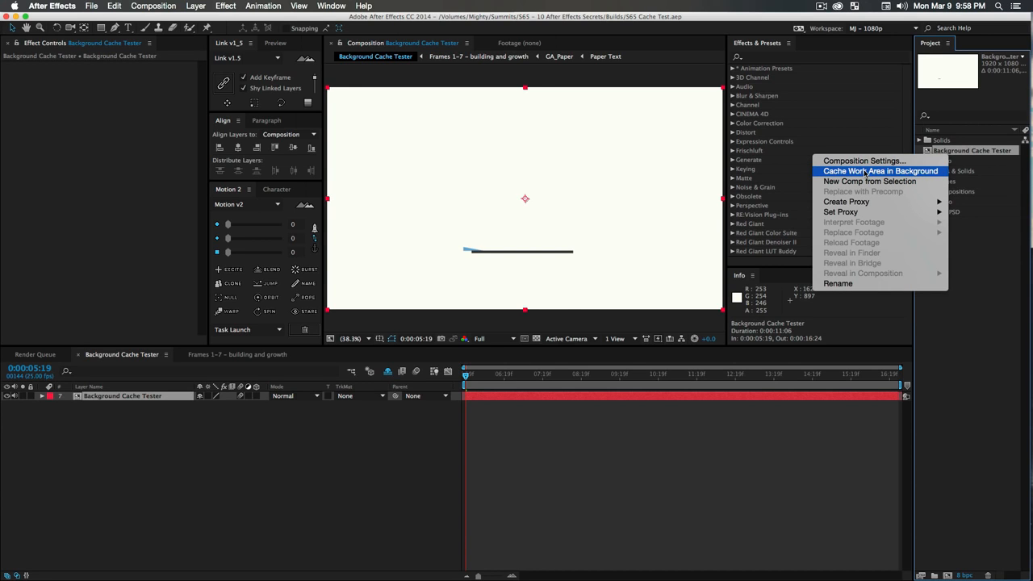
pyautogui.click(383, 469)
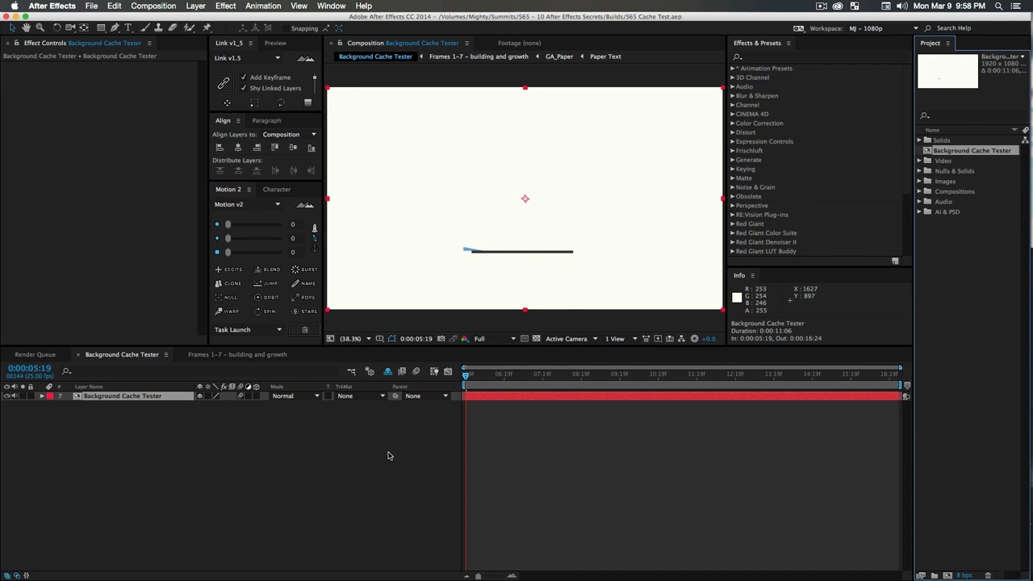
# In the nested Frames 1–7 – building and growth composition, play to about 0:00:02:14 and select the layers GA_Paper through GA_Mug.
pyautogui.doubleClick(116, 399)
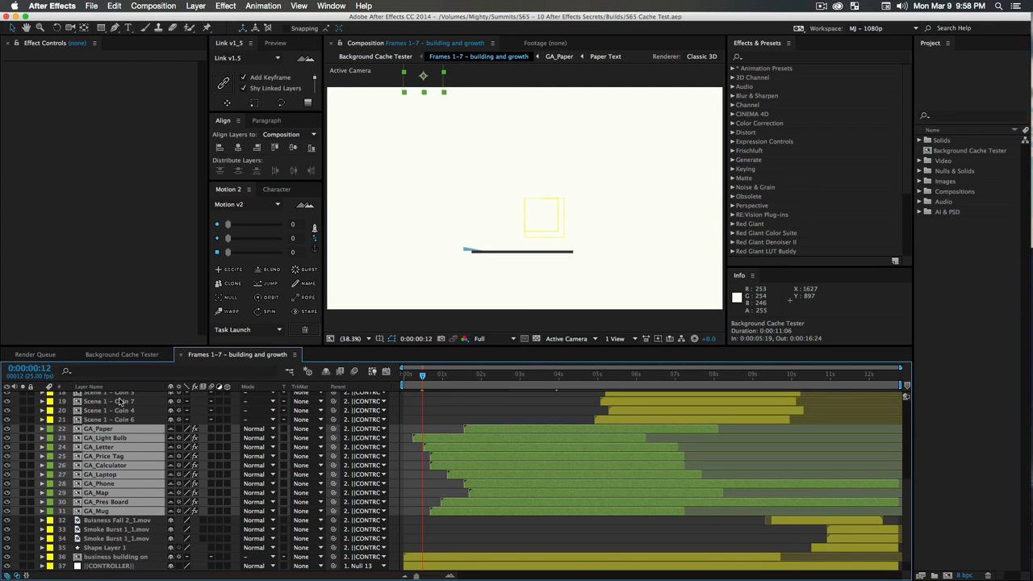
pyautogui.click(115, 419)
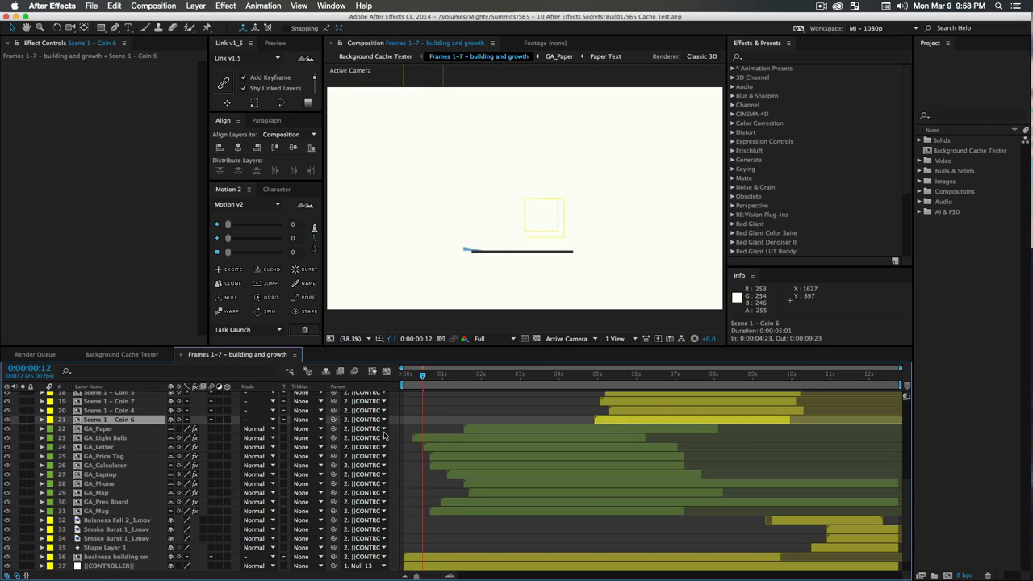
pyautogui.press('space')
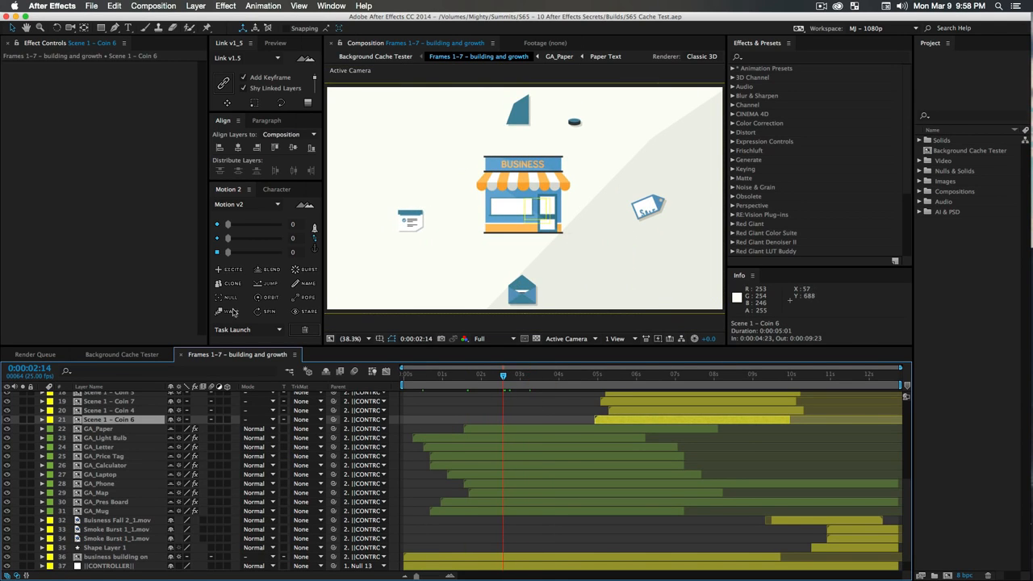
pyautogui.click(107, 429)
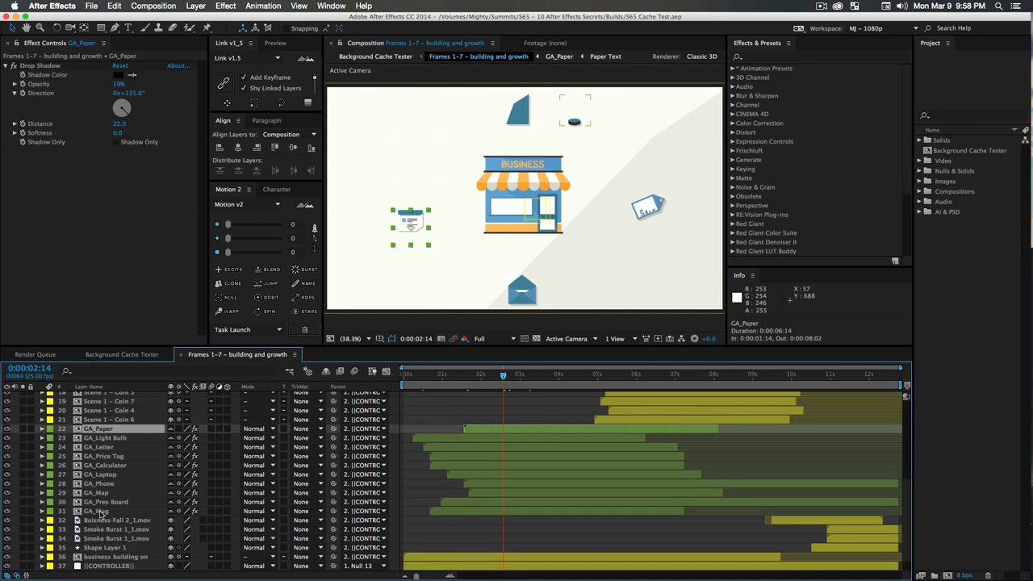
pyautogui.keyDown('shift'); pyautogui.click(104, 512); pyautogui.keyUp('shift')
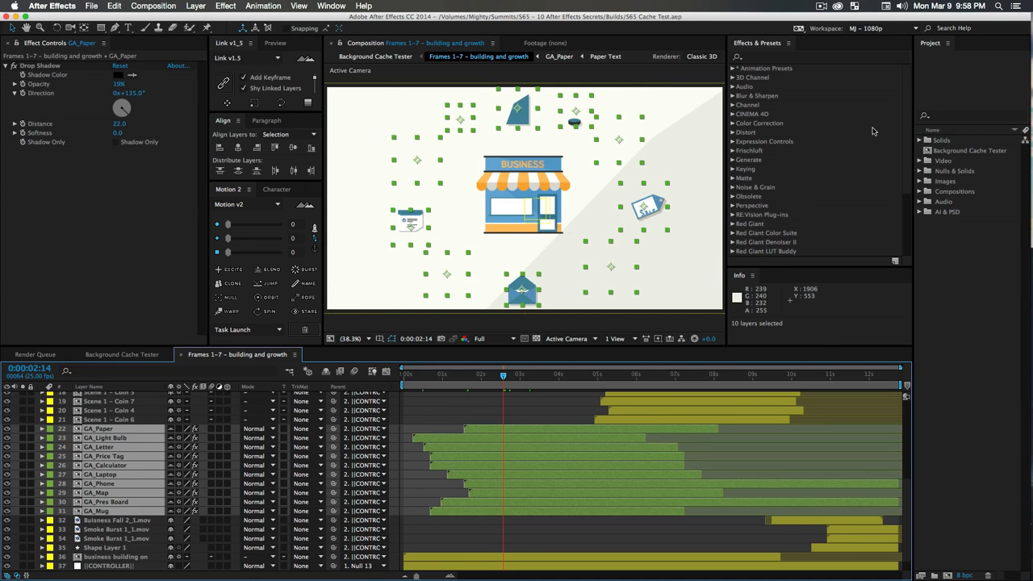
# Filter the project for "GA" and cache the work areas of compositions GA_Price Tag through GA_Calculator in the background.
pyautogui.click(945, 117)
pyautogui.write('GA')
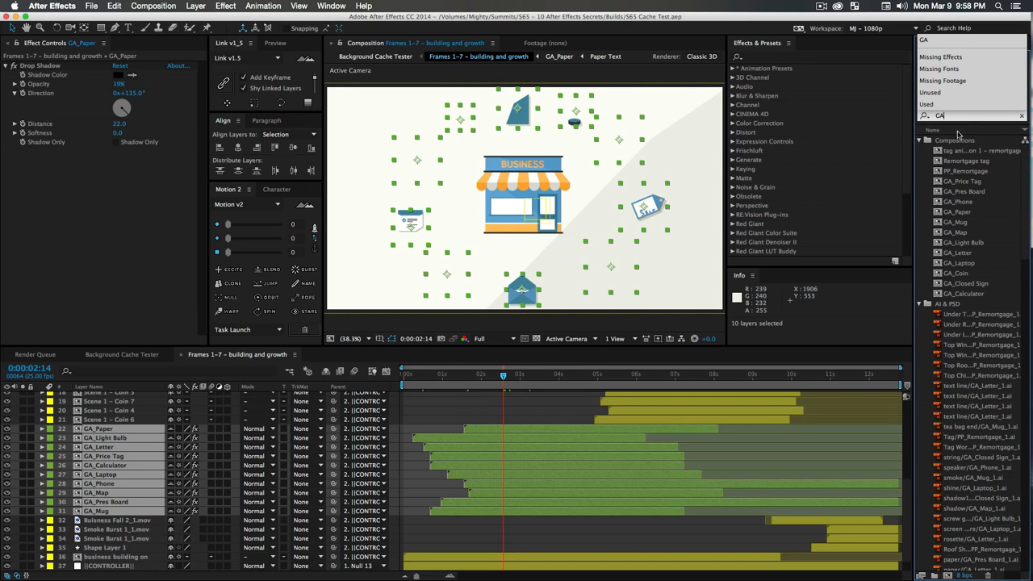
pyautogui.click(958, 182)
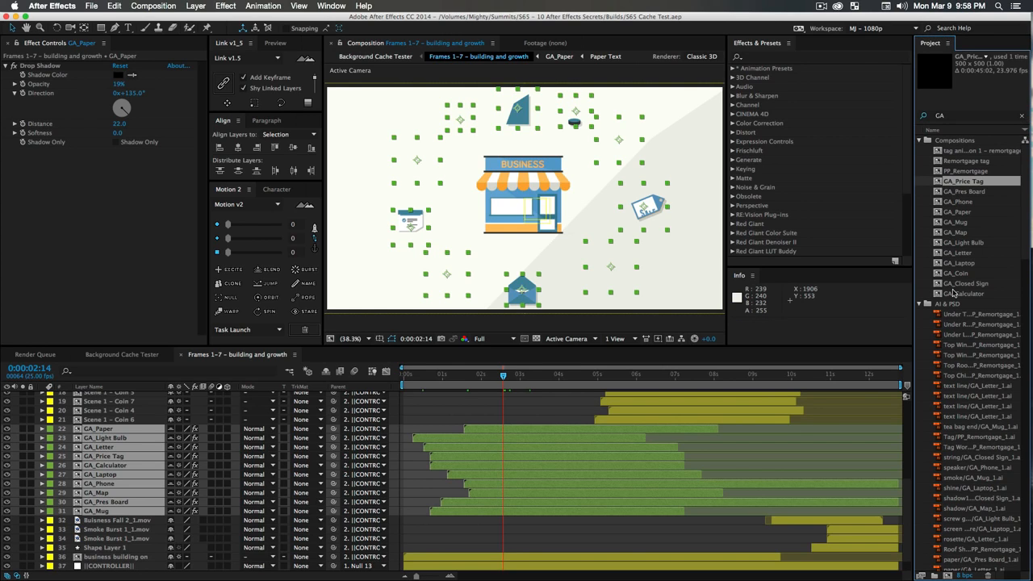
pyautogui.keyDown('shift'); pyautogui.click(954, 294); pyautogui.keyUp('shift')
pyautogui.rightClick(958, 202)
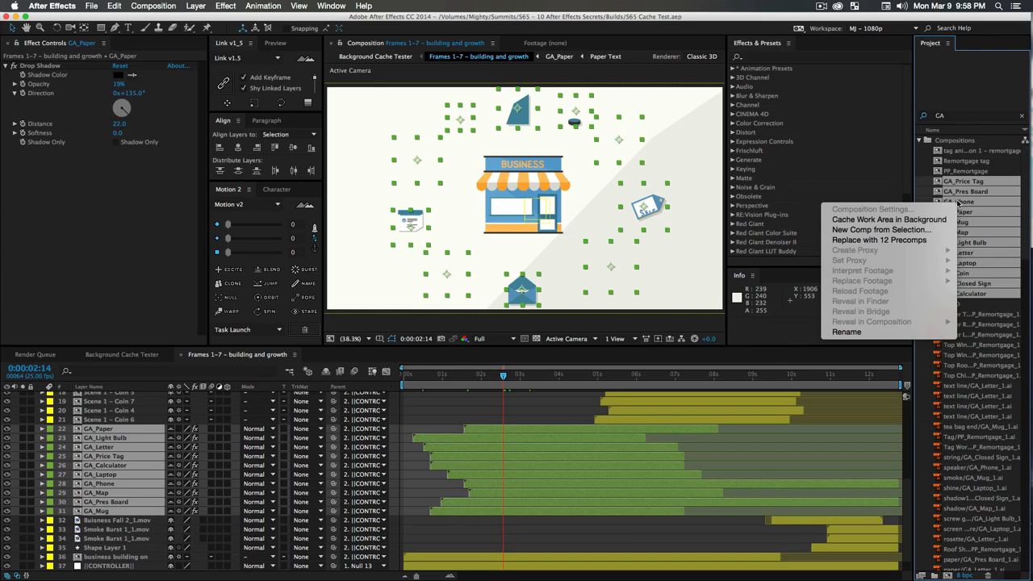
pyautogui.click(853, 220)
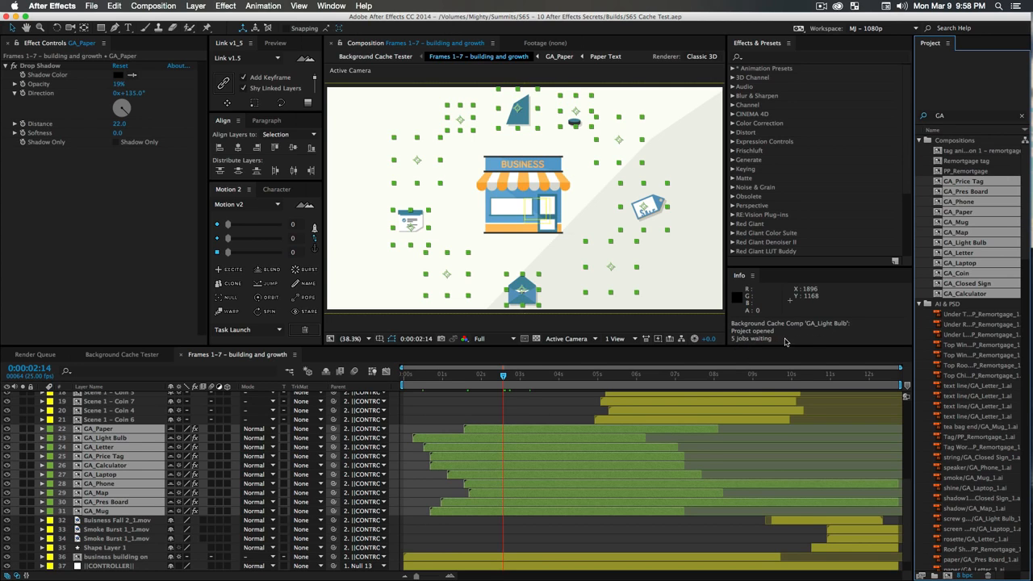
# Reveal the source of the Background Cache Tester layer in the project and cache that composition's work area in the background.
pyautogui.click(125, 357)
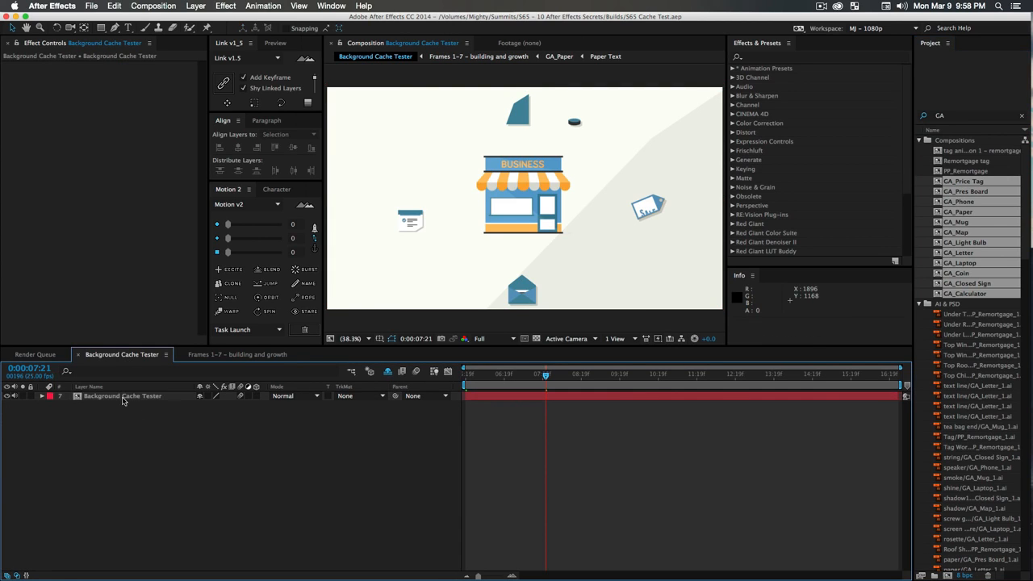
pyautogui.rightClick(111, 396)
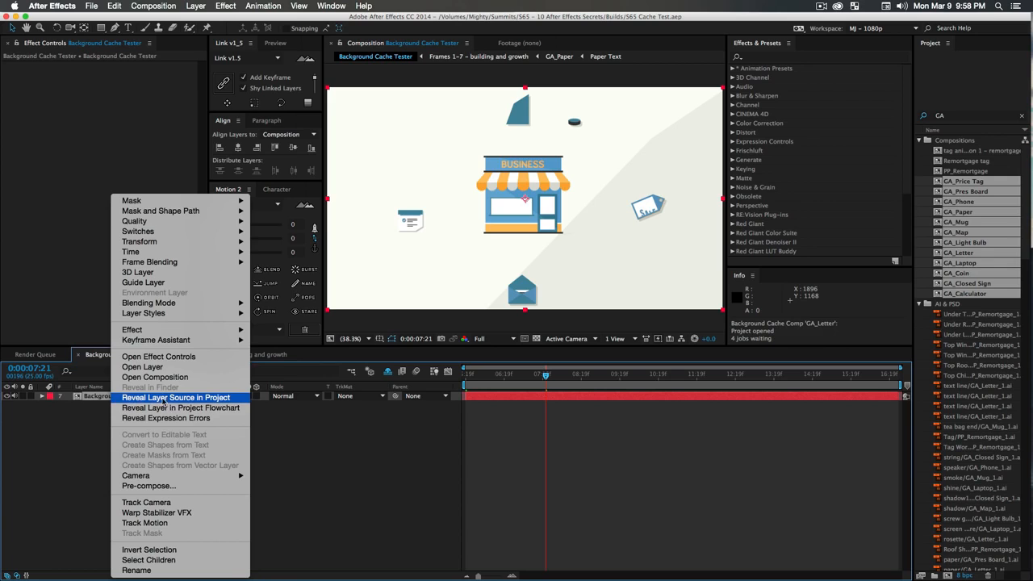
pyautogui.click(160, 398)
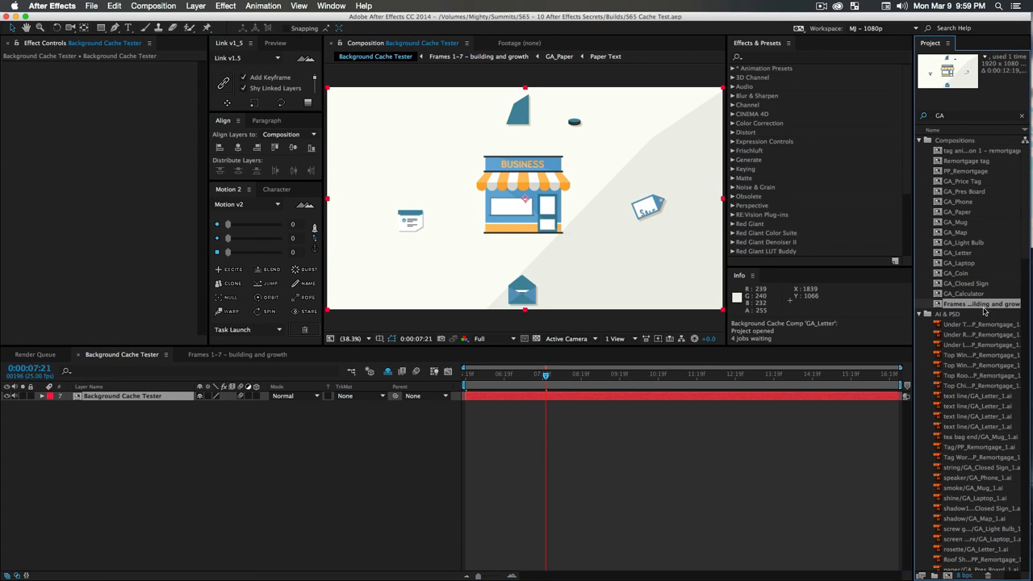
pyautogui.rightClick(973, 306)
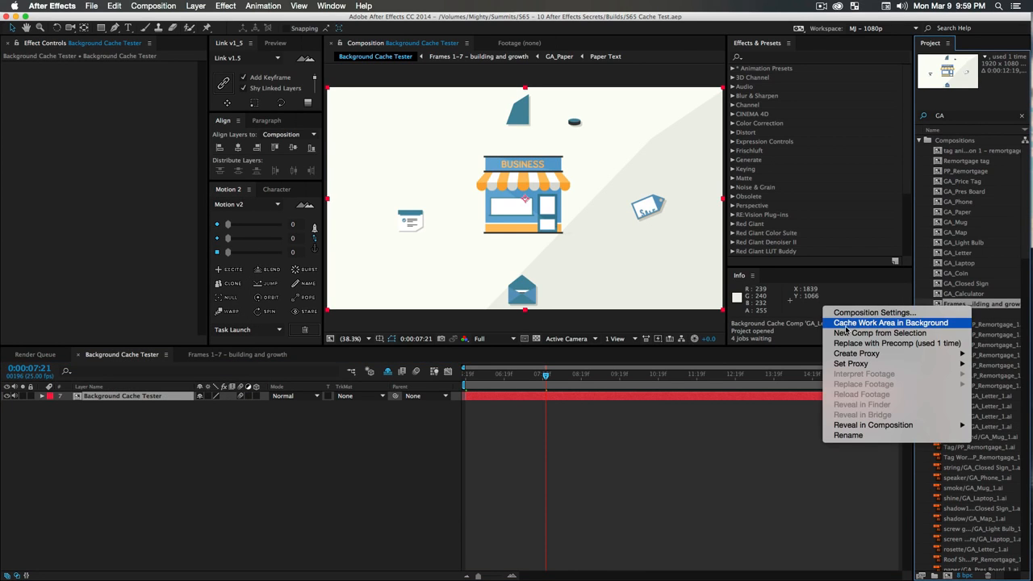
pyautogui.click(837, 324)
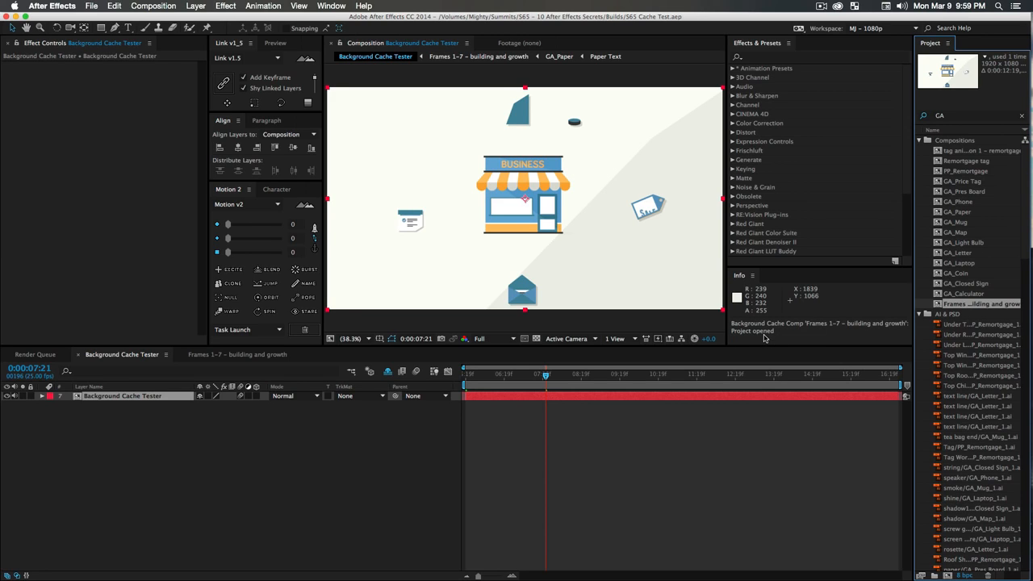
# Create a new composition, accepting the offered settings.
pyautogui.click(368, 442)
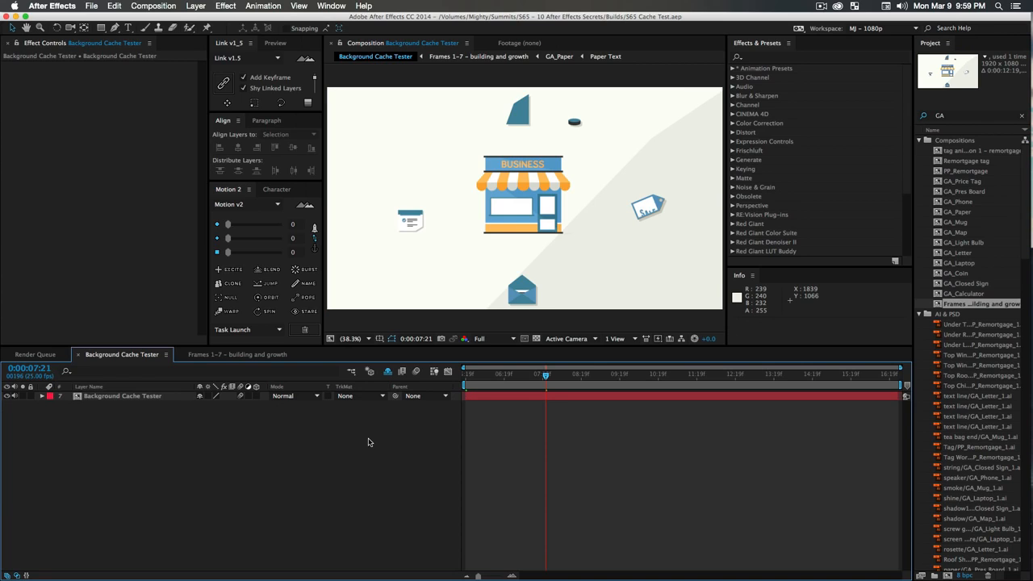
pyautogui.press('super+n')
pyautogui.press('Return')
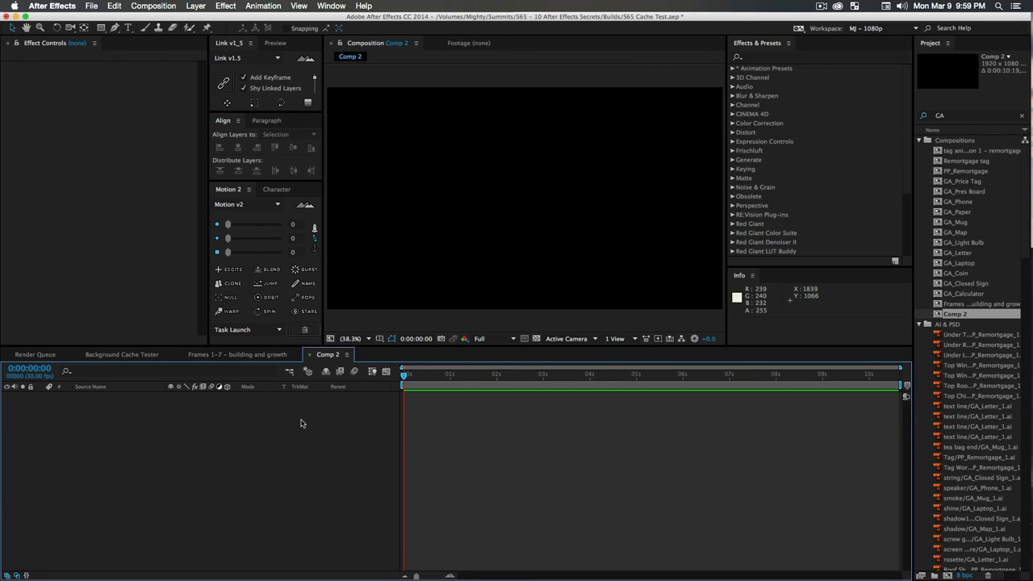
# Draw a square shape with the Rectangle tool to the left of the new composition's centre.
pyautogui.press('q')
pyautogui.moveTo(402, 168); pyautogui.dragTo(467, 233)
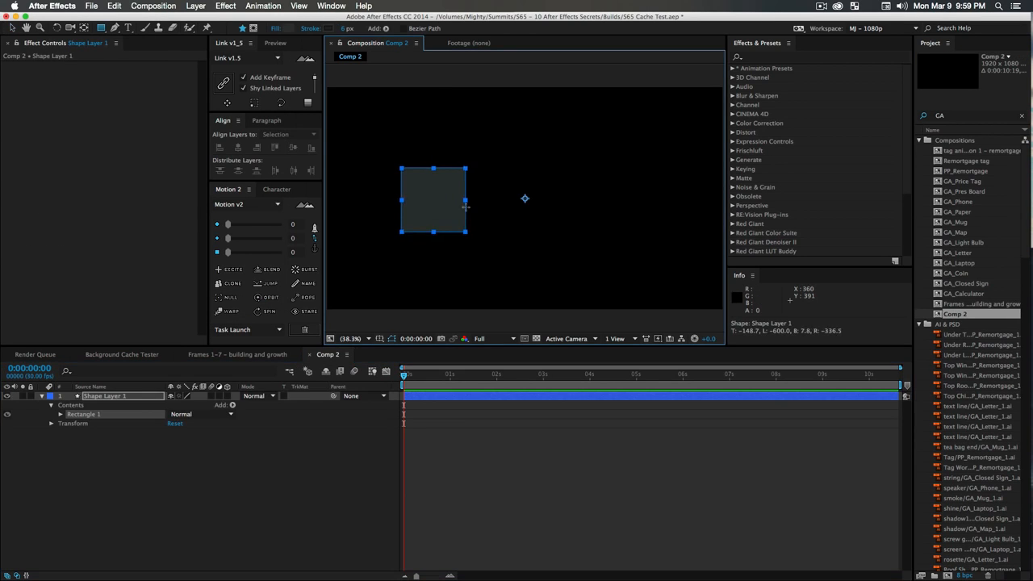
pyautogui.click(264, 448)
# Keyframe the square layer's rotation at 0° at the start and 177° at 0:00:01:22.
pyautogui.click(109, 396)
pyautogui.hotkey('alt', 'shift', 'r')
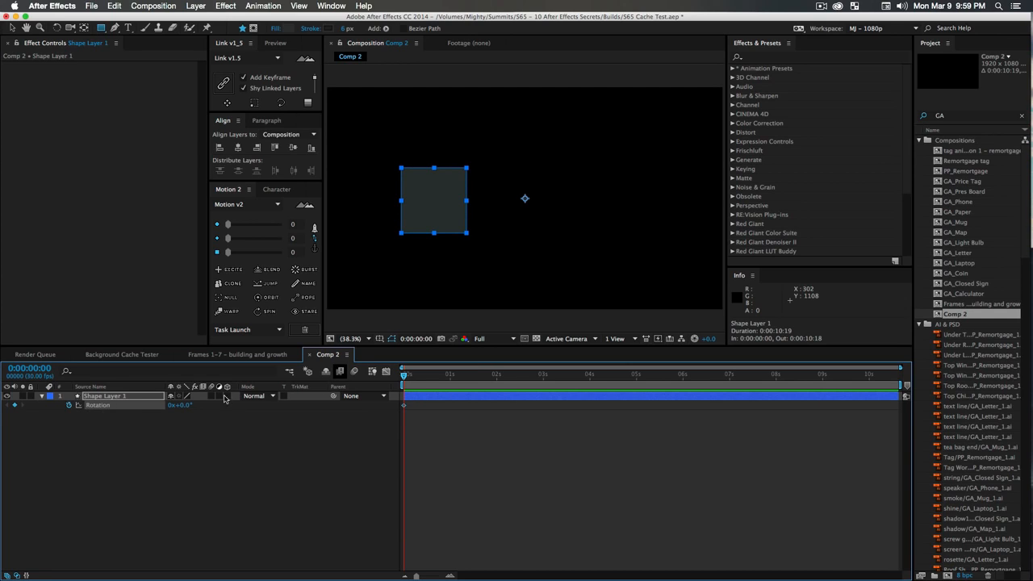
pyautogui.moveTo(475, 376); pyautogui.dragTo(485, 377)
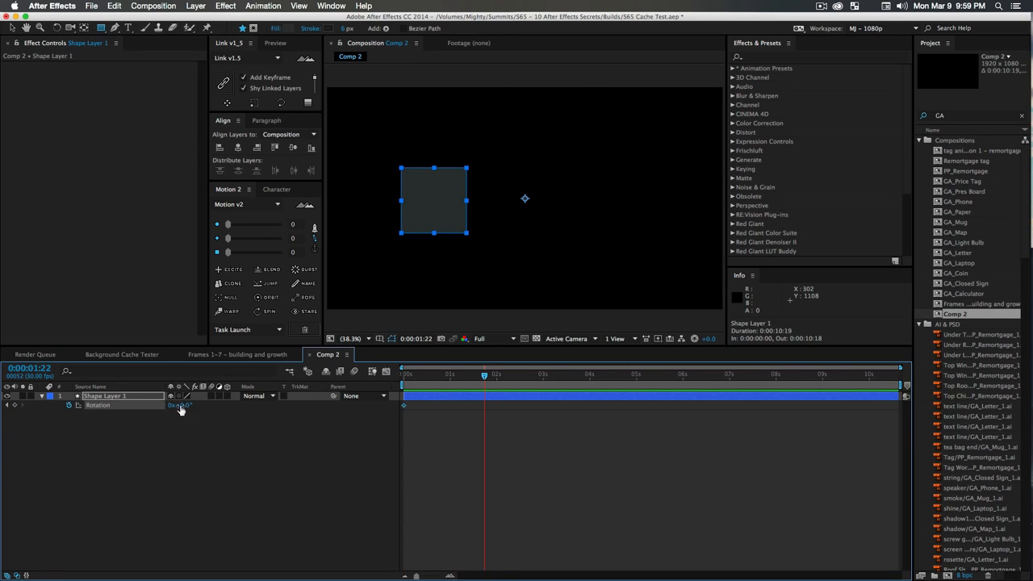
pyautogui.moveTo(180, 408); pyautogui.dragTo(358, 424)
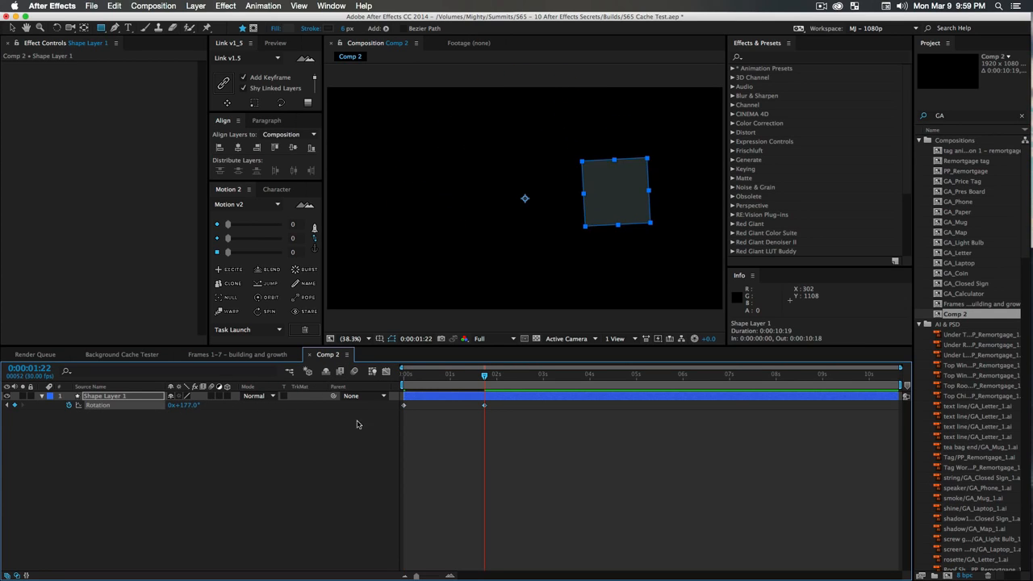
# Keyframe the square layer's scale at 100% at 0:00:00:29 and 78% at 0:00:02:08.
pyautogui.moveTo(479, 381); pyautogui.dragTo(448, 376)
pyautogui.hotkey('shift', 's')
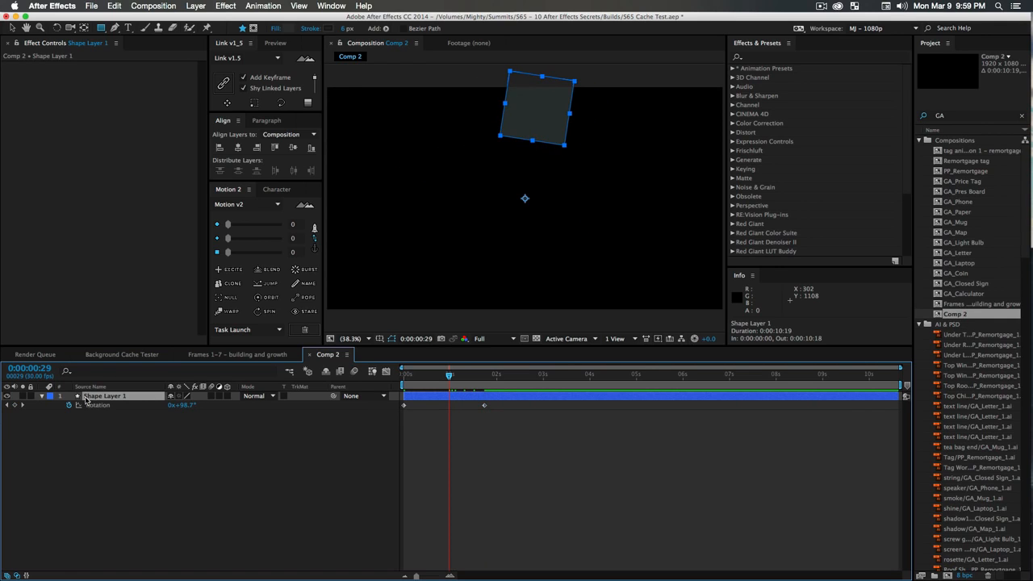
pyautogui.click(70, 405)
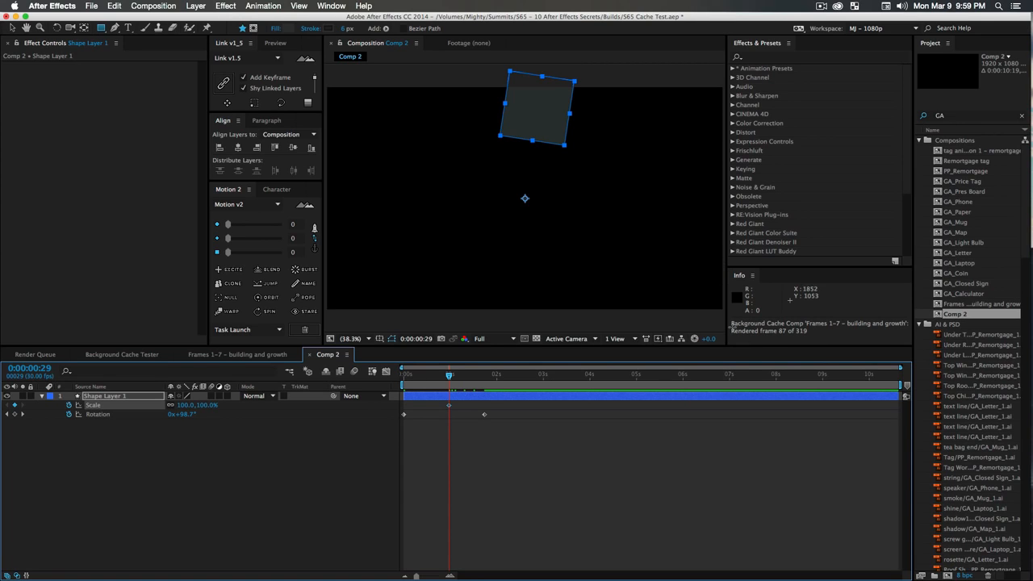
pyautogui.click(509, 376)
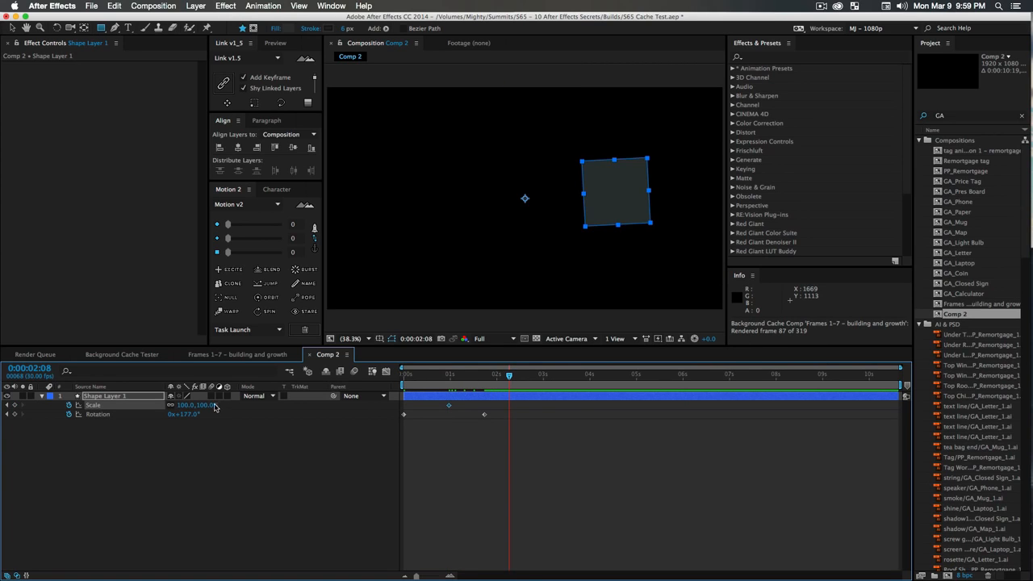
pyautogui.moveTo(214, 406); pyautogui.dragTo(196, 407)
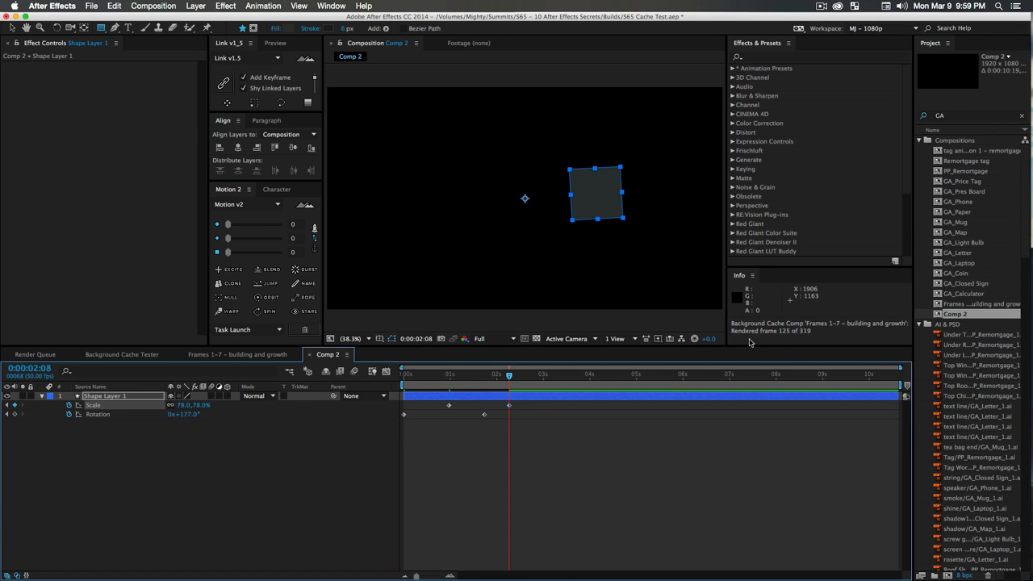
# Add rotation and unlinked scale keyframes from 0:00:01:08 to about 5 seconds, and ease all keyframes with the Motion slider at 47.
pyautogui.moveTo(501, 377); pyautogui.dragTo(462, 388)
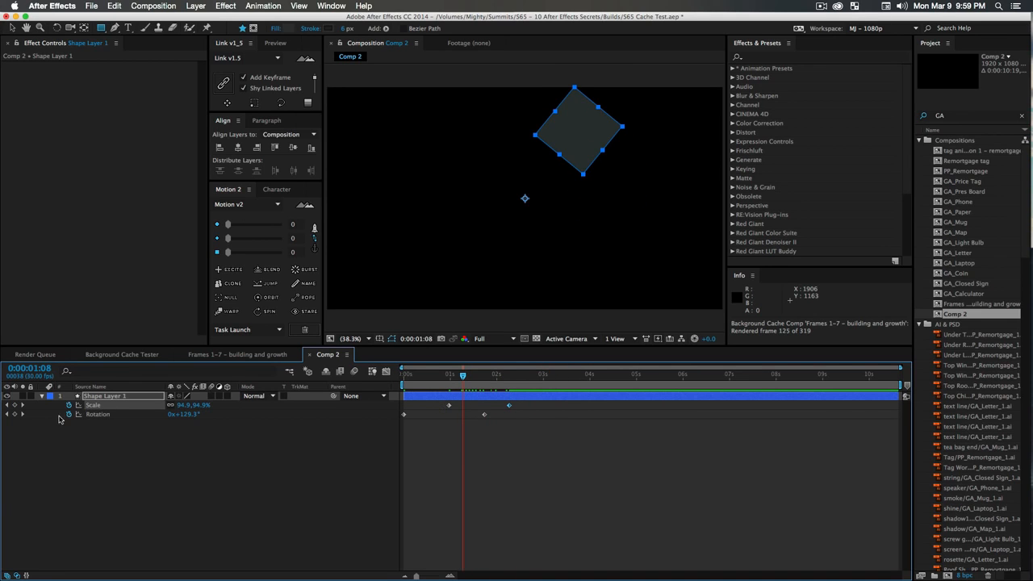
pyautogui.moveTo(189, 416); pyautogui.dragTo(126, 406)
pyautogui.click(170, 405)
pyautogui.click(548, 375)
pyautogui.moveTo(201, 406); pyautogui.dragTo(268, 407)
pyautogui.click(655, 375)
pyautogui.moveTo(183, 406); pyautogui.dragTo(138, 406)
pyautogui.moveTo(669, 420); pyautogui.dragTo(397, 402)
pyautogui.moveTo(227, 238); pyautogui.dragTo(254, 238)
# Add keyframes at about 4.5 seconds and at 0:00:07:21, ending with scale 51, 26% and rotation 1x+201°.
pyautogui.moveTo(637, 377); pyautogui.dragTo(612, 377)
pyautogui.moveTo(185, 415); pyautogui.dragTo(350, 415)
pyautogui.click(763, 376)
pyautogui.moveTo(183, 406); pyautogui.dragTo(45, 406)
pyautogui.click(710, 453)
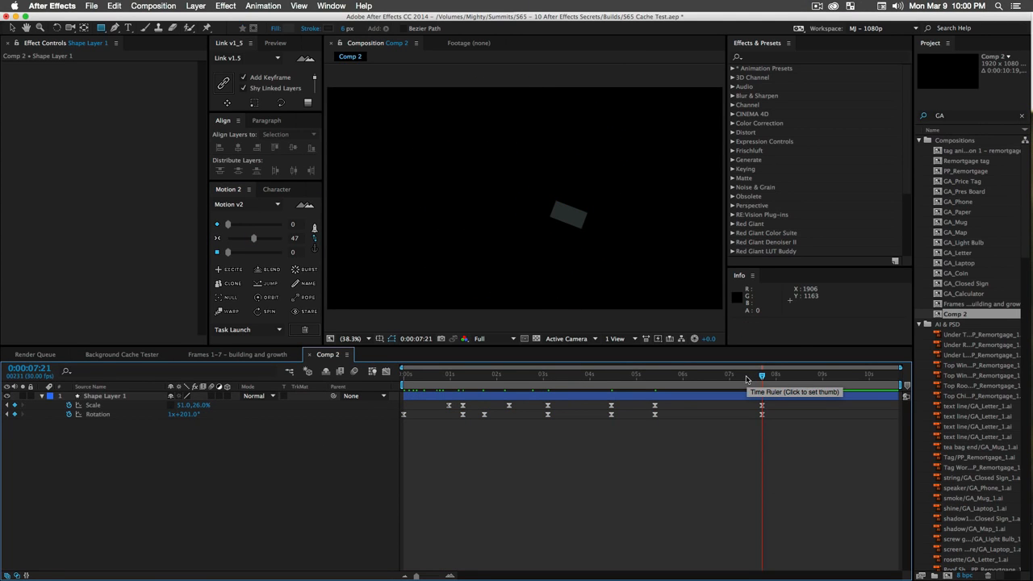
# Scrub through the square's animation, play it from the start and stop at 0:00:04:25.
pyautogui.moveTo(746, 377); pyautogui.dragTo(714, 377)
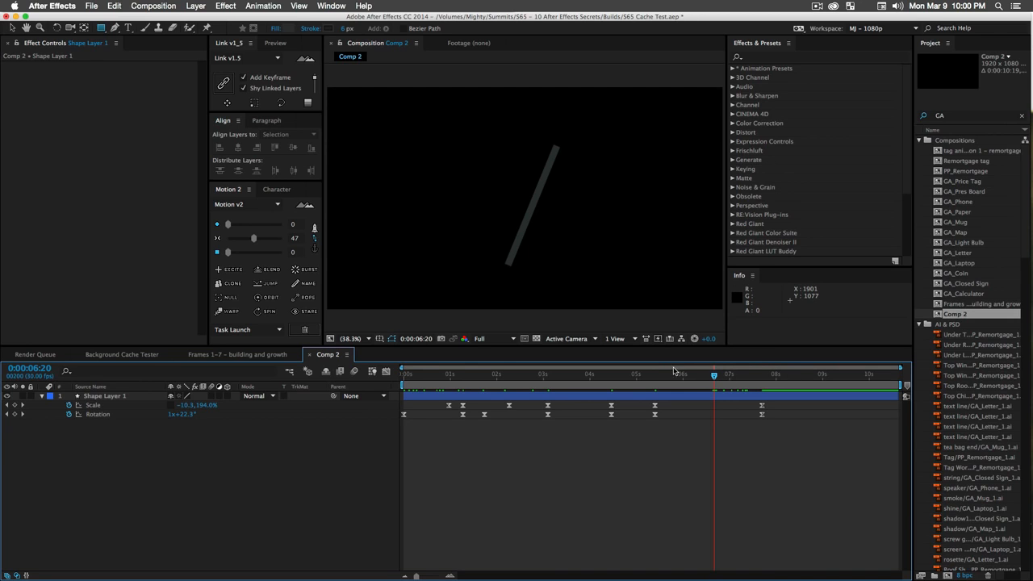
pyautogui.moveTo(611, 381); pyautogui.dragTo(356, 423)
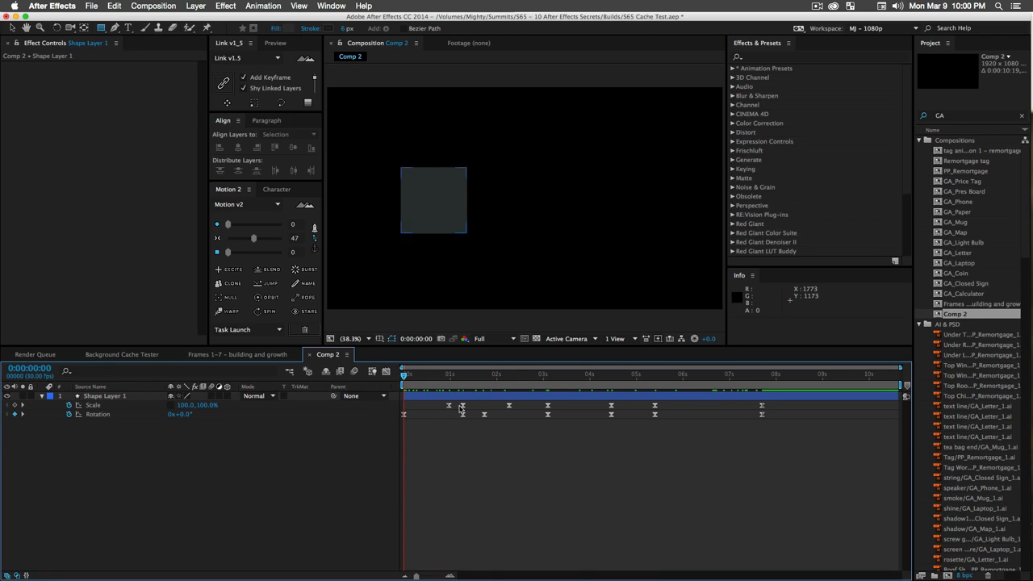
pyautogui.press('space')
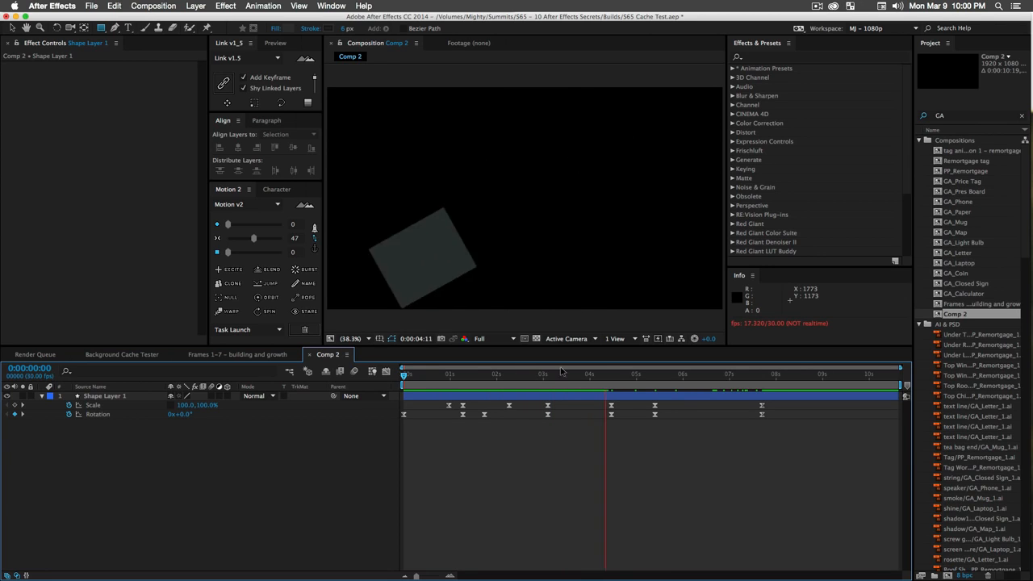
pyautogui.click(629, 376)
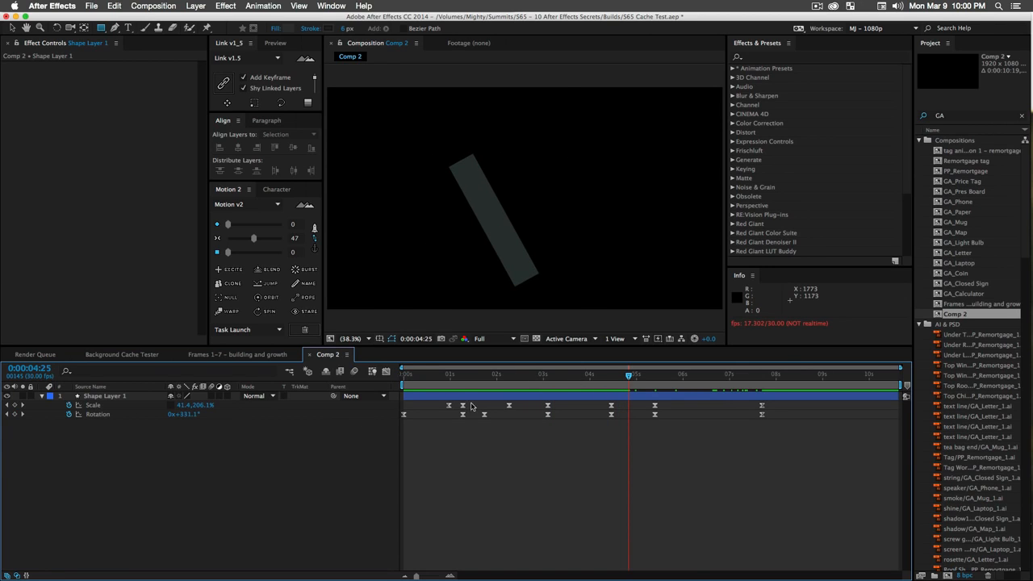
# Inspect the cached frames in Background Cache Tester, Frames 1-7 – building and growth and its nested GA_Paper composition, and return to Frames 1-7.
pyautogui.click(131, 355)
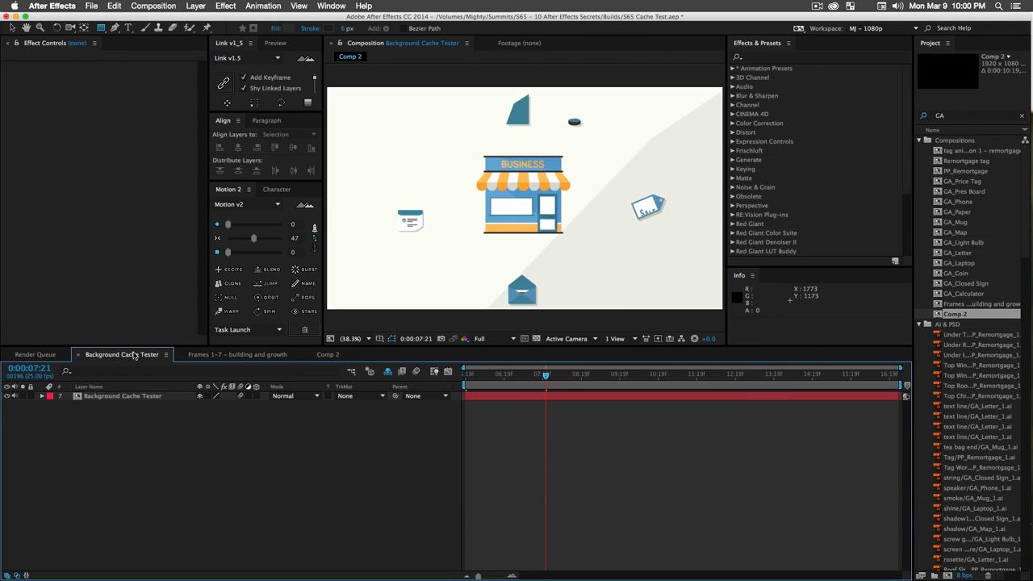
pyautogui.doubleClick(145, 397)
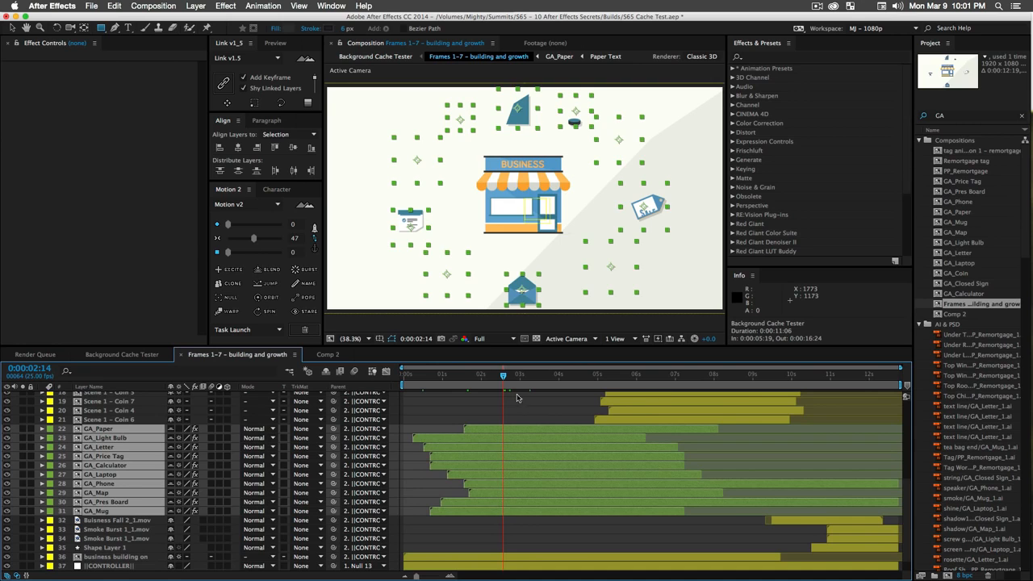
pyautogui.click(459, 414)
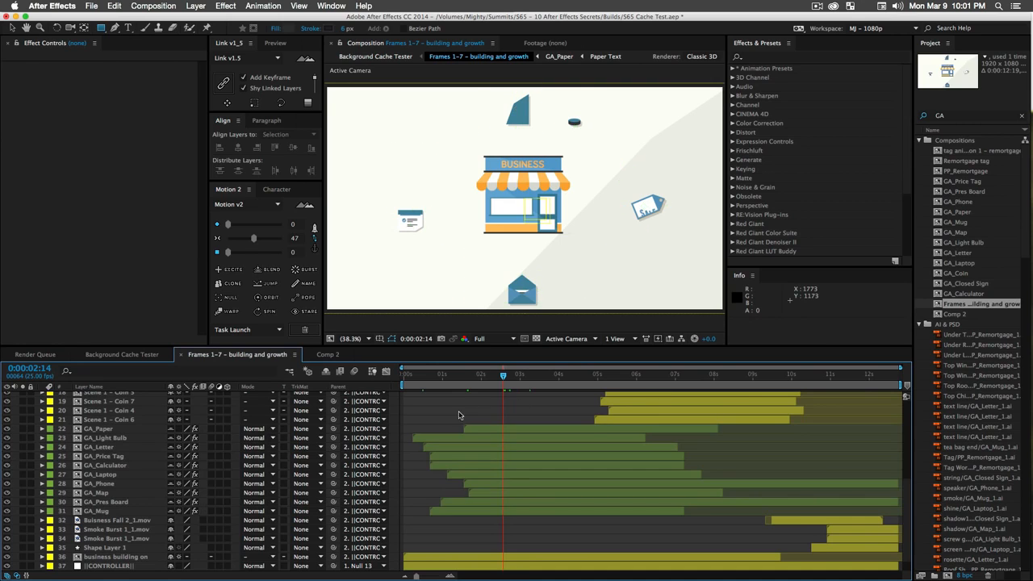
pyautogui.doubleClick(107, 429)
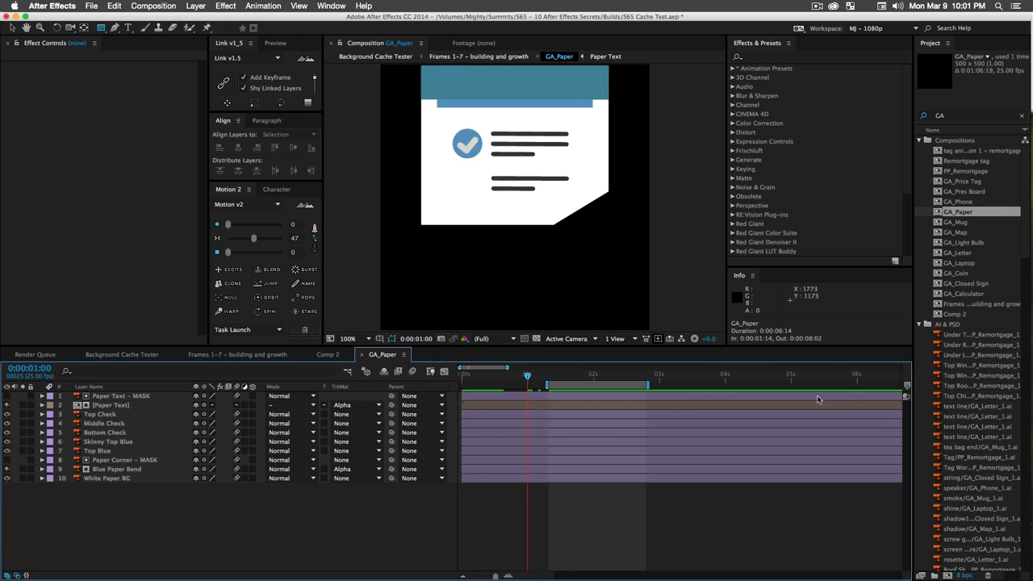
pyautogui.click(328, 355)
pyautogui.click(237, 354)
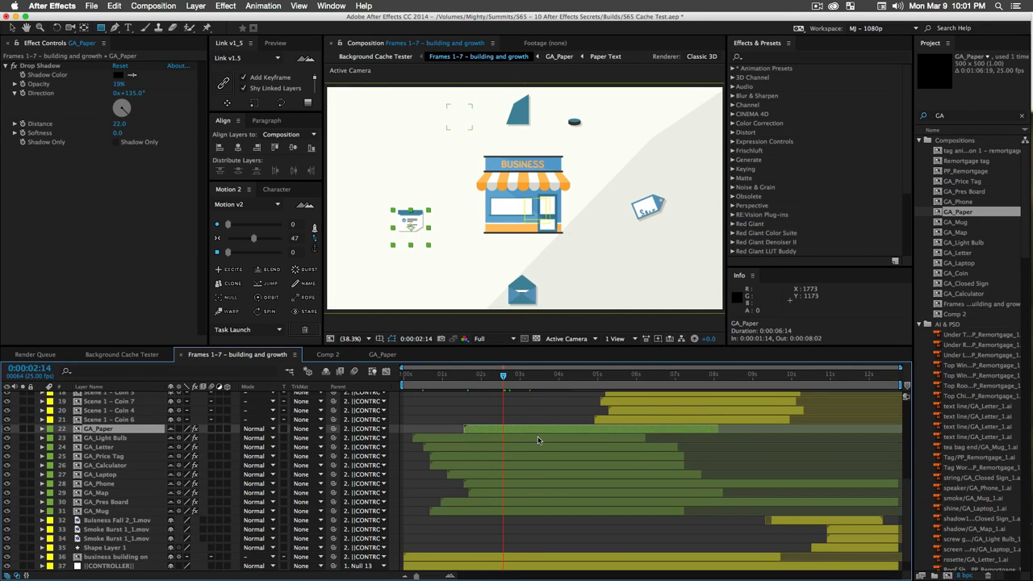
# Inspect the cached frames of the nested GA_Light Bulb and GA_Calculator compositions, and return to the Background Cache Tester composition.
pyautogui.doubleClick(539, 440)
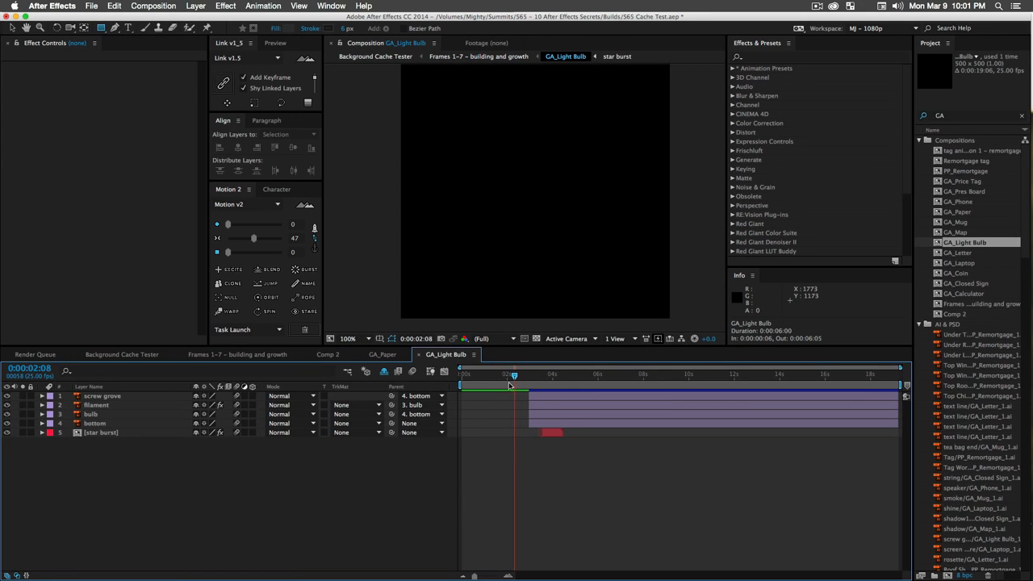
pyautogui.moveTo(512, 377); pyautogui.dragTo(511, 406)
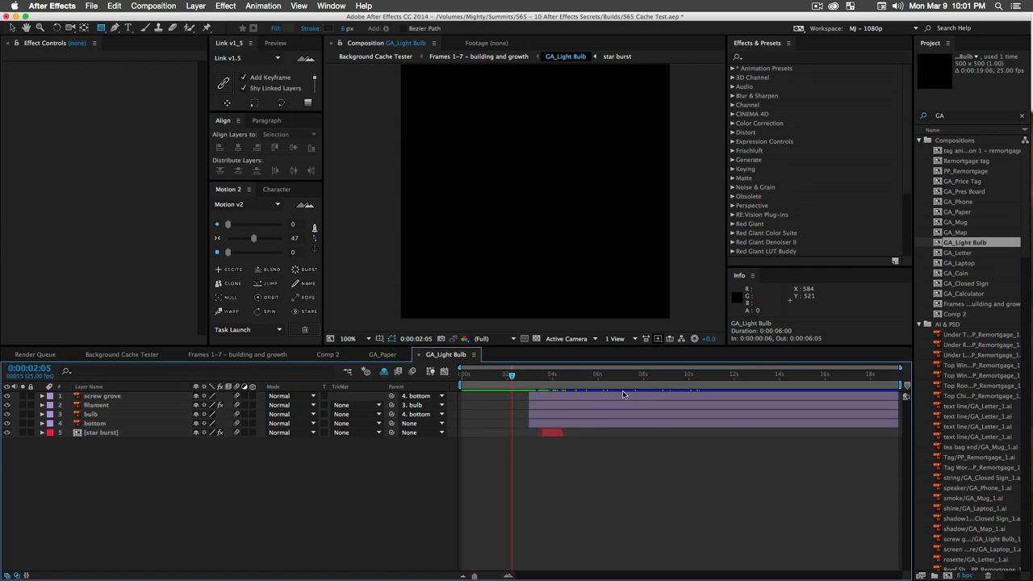
pyautogui.click(243, 354)
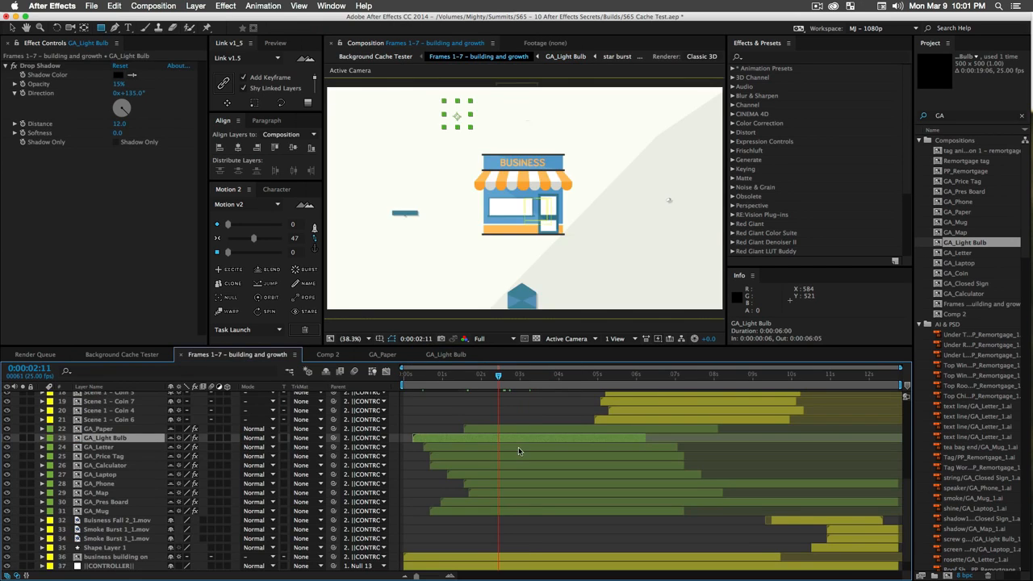
pyautogui.doubleClick(531, 458)
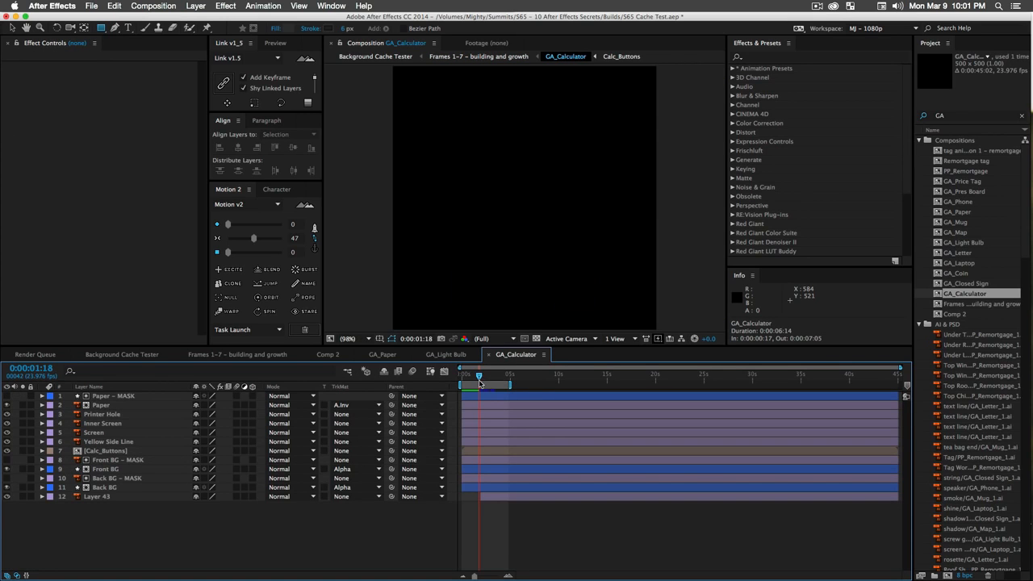
pyautogui.click(488, 395)
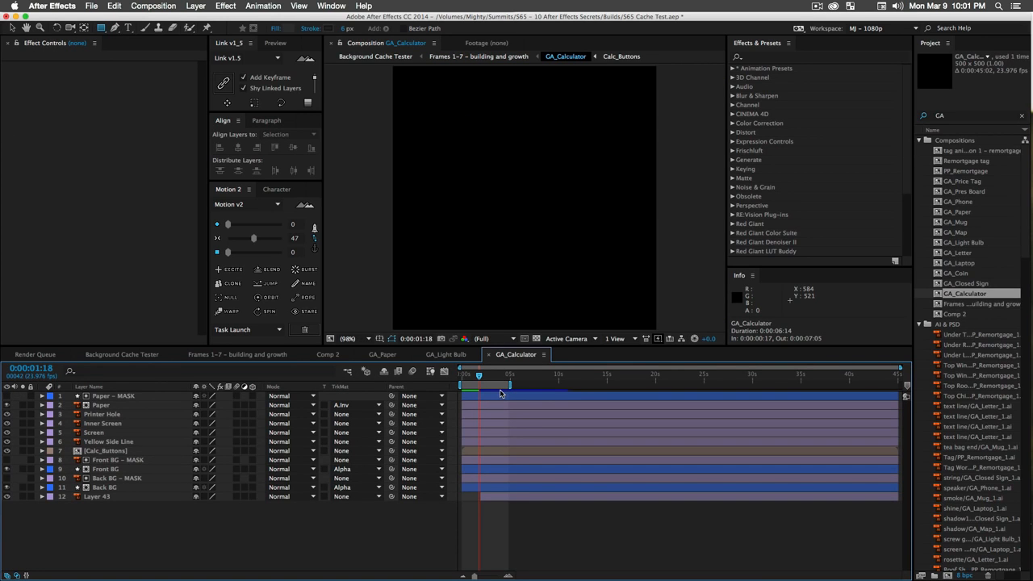
pyautogui.click(246, 360)
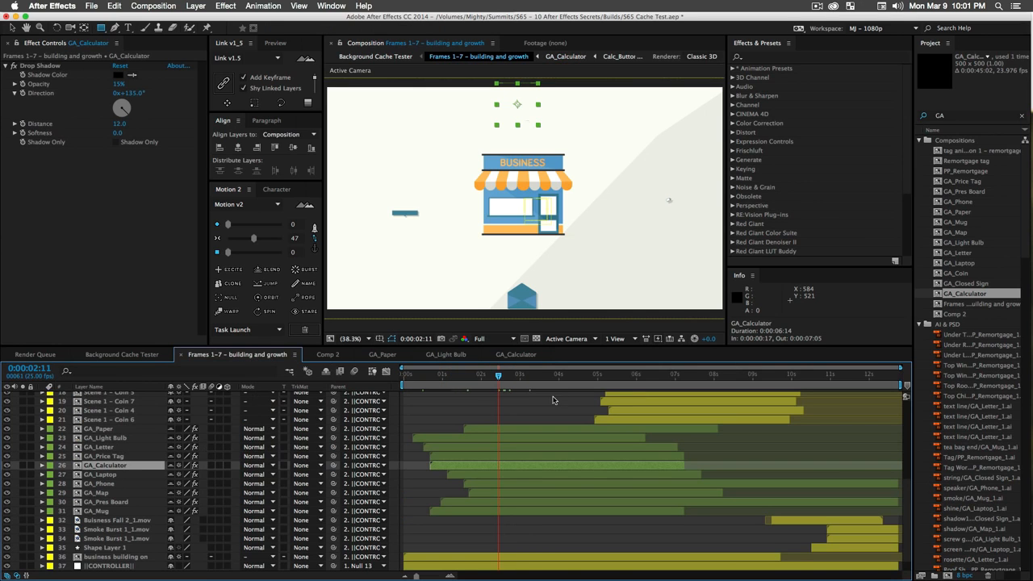
pyautogui.click(144, 358)
pyautogui.click(245, 477)
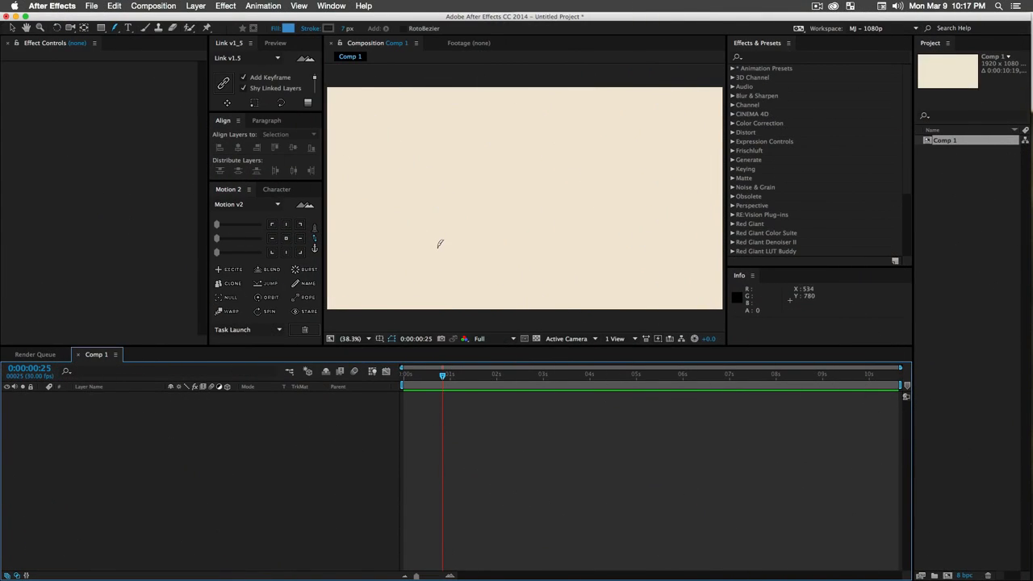
# Draw a closed, curved blue blob near the middle of Comp 1 with the Pen tool.
pyautogui.press('g')
pyautogui.click(449, 240)
pyautogui.click(412, 204)
pyautogui.moveTo(485, 145); pyautogui.dragTo(494, 280)
pyautogui.moveTo(449, 239); pyautogui.dragTo(416, 257)
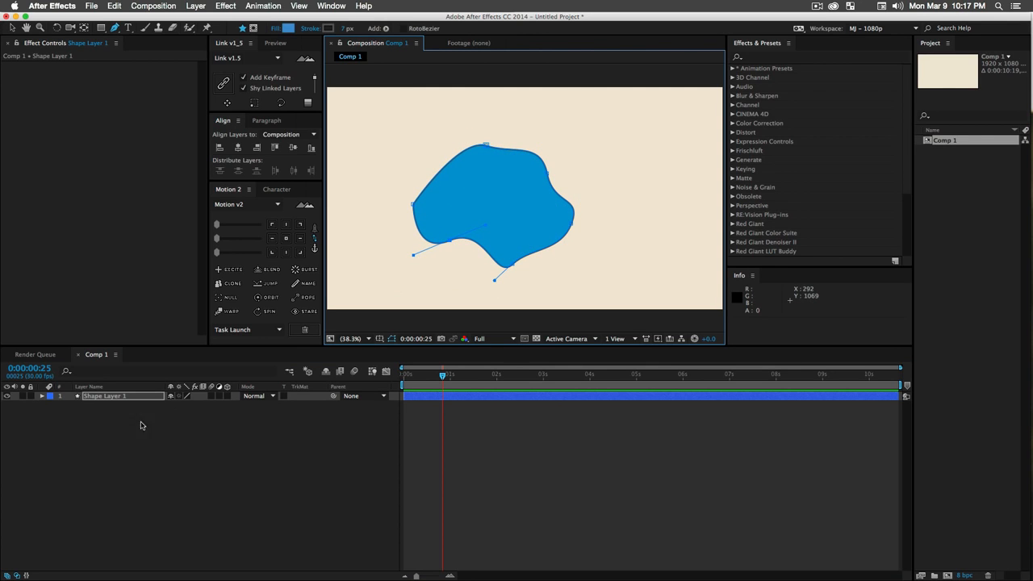
# Expand all the blob layer's properties and keyframe its path at 0:00:00:25 and its stroke opacity at 0:00:02:11.
pyautogui.press('v')
pyautogui.click(91, 431)
pyautogui.click(102, 397)
pyautogui.keyDown('super'); pyautogui.click(42, 396); pyautogui.keyUp('super')
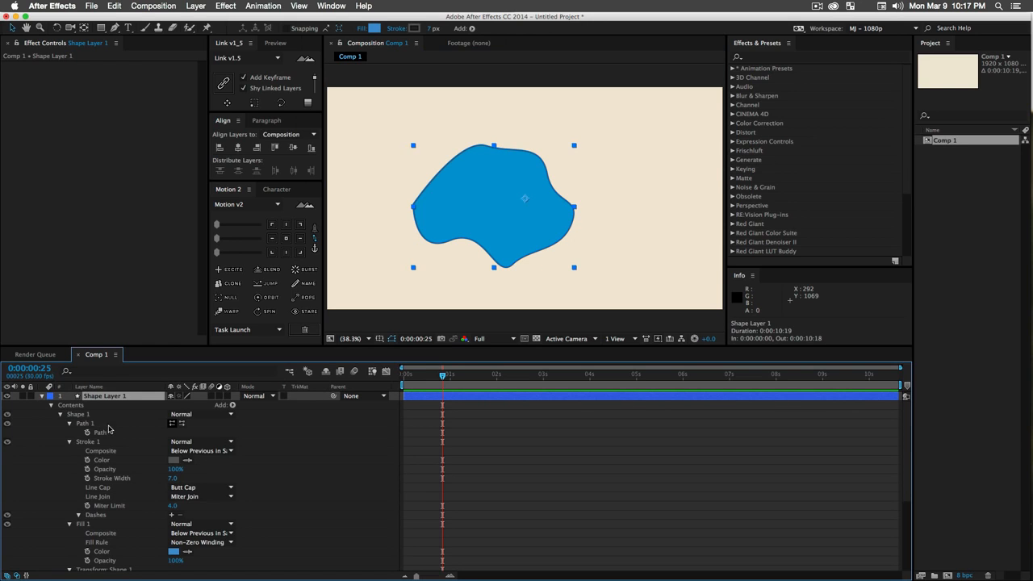
pyautogui.click(93, 433)
pyautogui.click(87, 432)
pyautogui.click(514, 376)
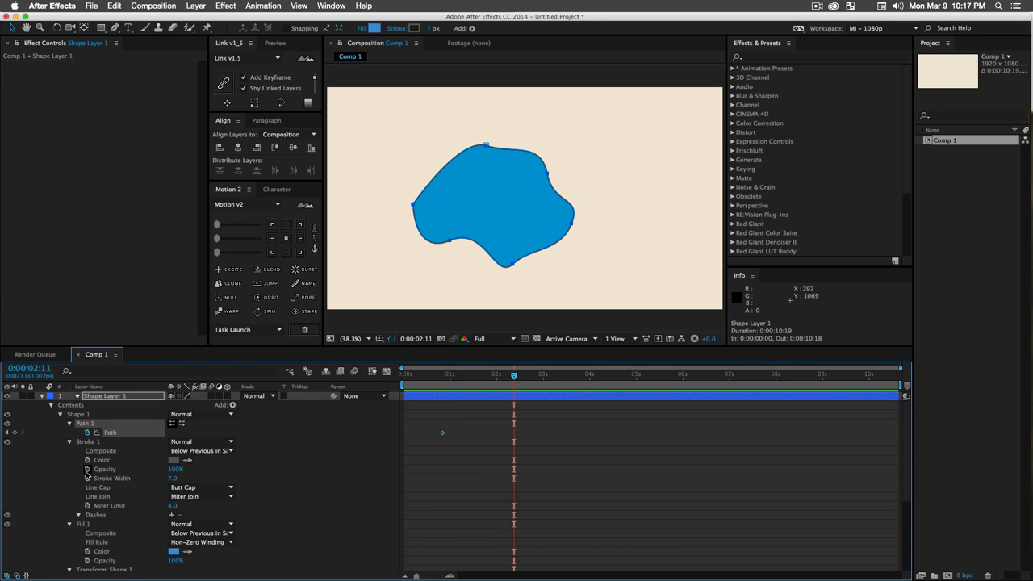
pyautogui.click(88, 469)
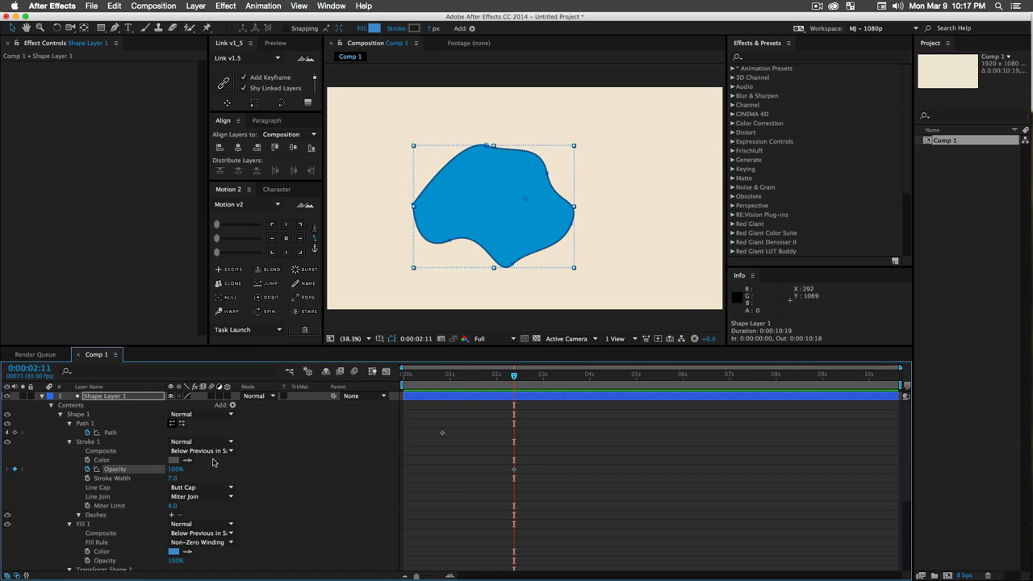
# Reveal only the blob layer's keyframed properties, and switch to showing all its modified properties.
pyautogui.click(143, 398)
pyautogui.press('u')
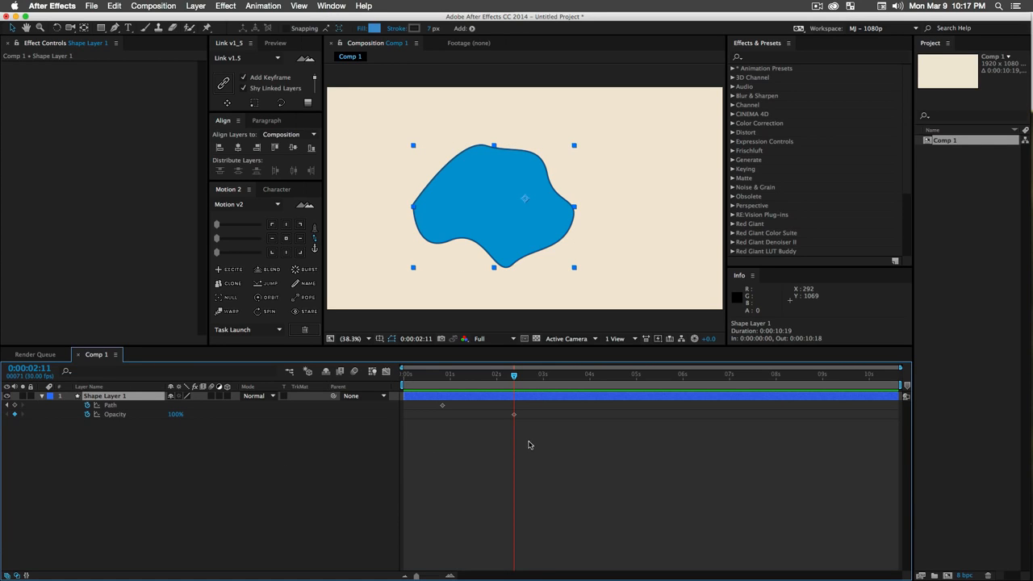
pyautogui.press('u')
pyautogui.press('u')
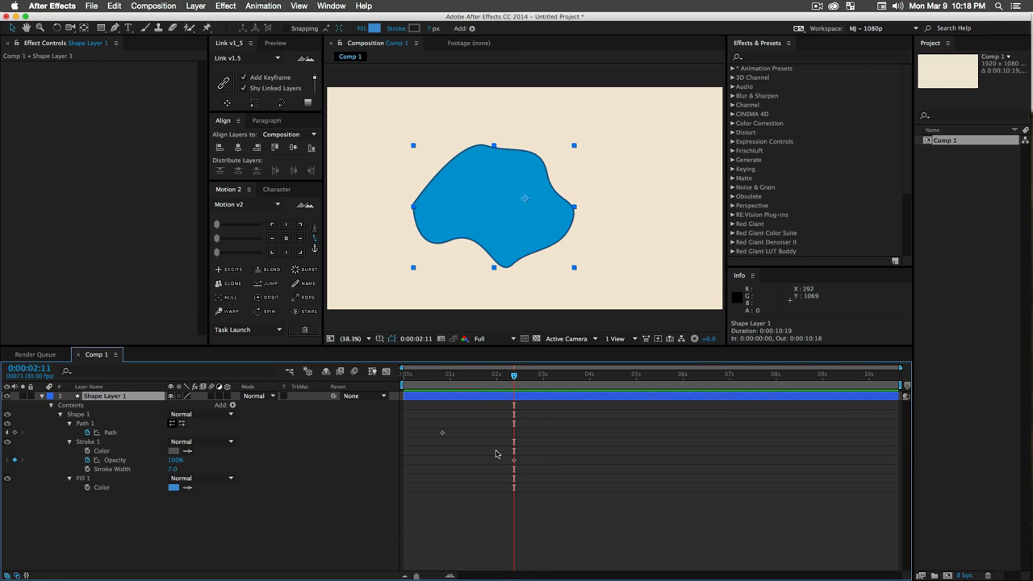
# Collapse the blob layer's properties and delete the layer.
pyautogui.press('u')
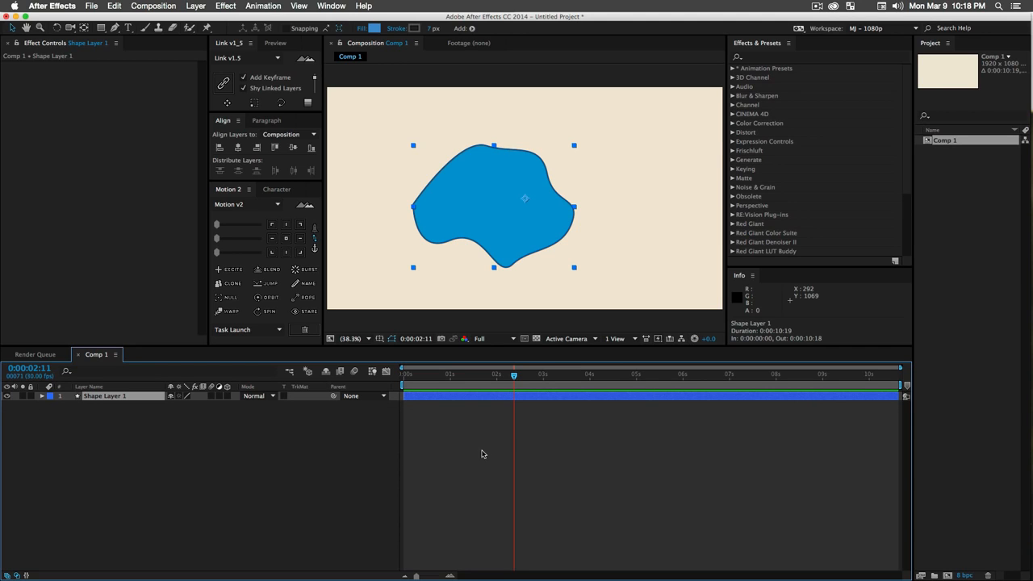
pyautogui.press('Delete')
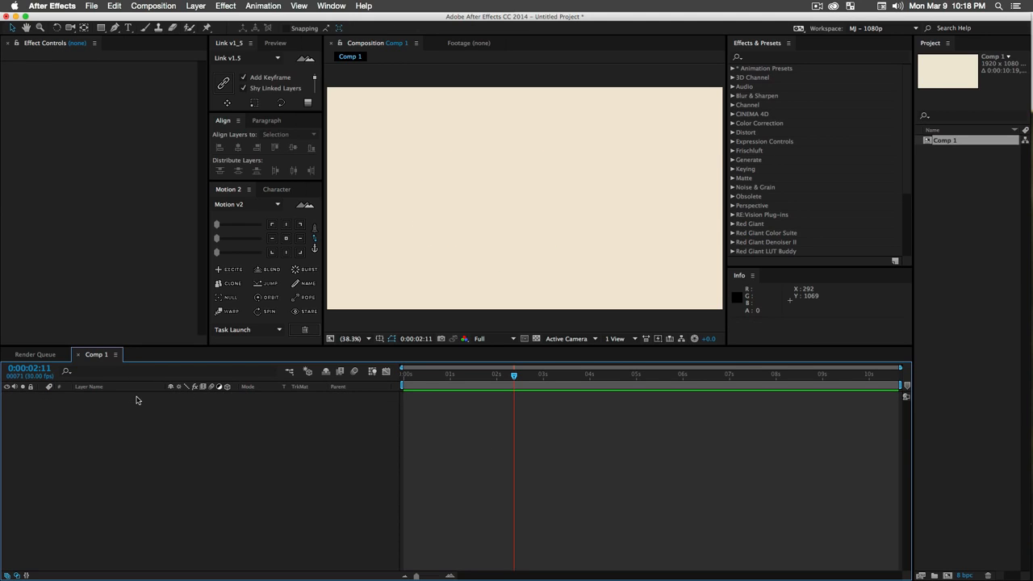
# Draw a new closed, curved blue shape with a 22 px stroke using the Pen tool, and select its layer.
pyautogui.press('g')
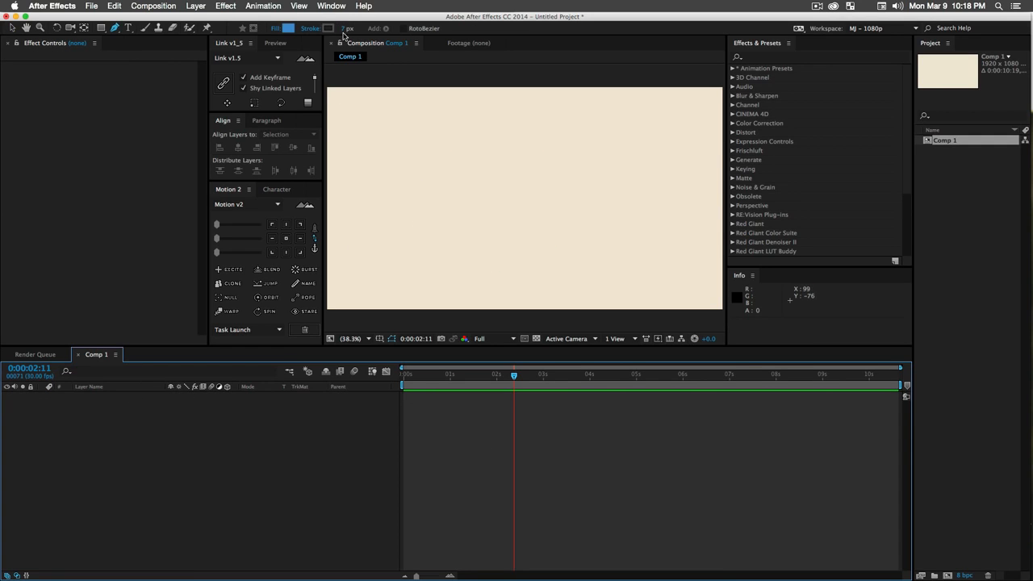
pyautogui.click(440, 227)
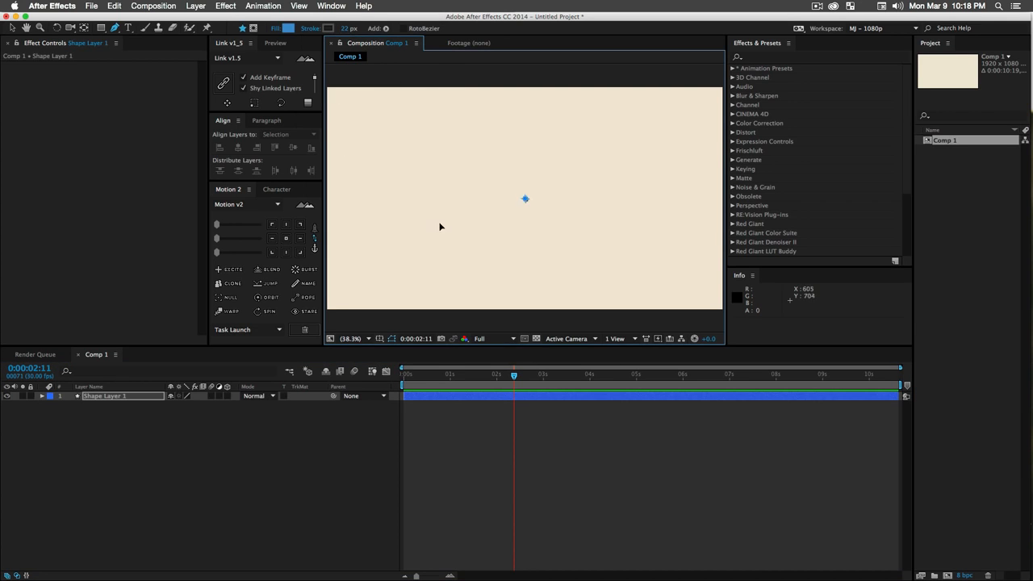
pyautogui.click(392, 180)
pyautogui.moveTo(480, 152); pyautogui.dragTo(613, 226)
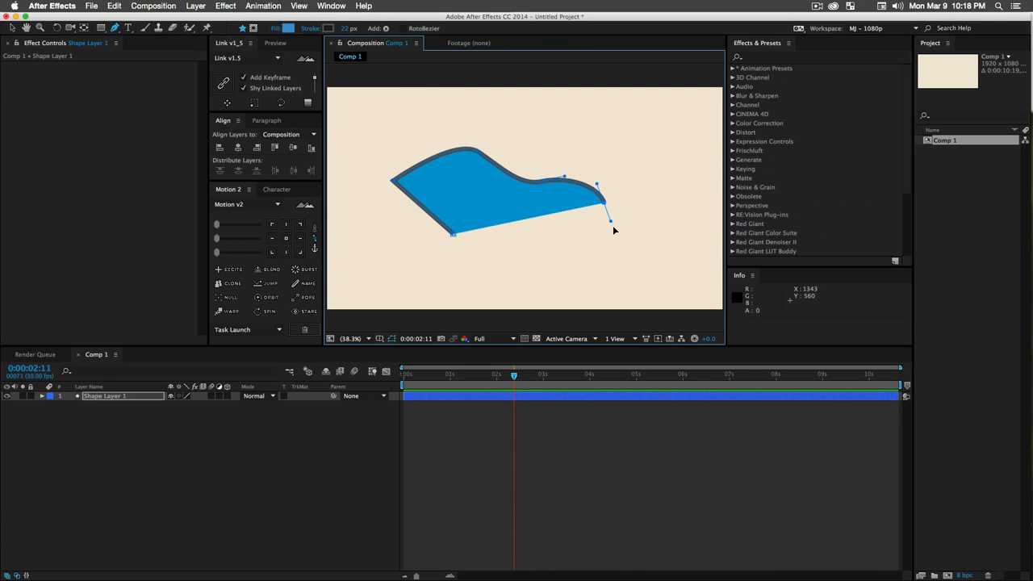
pyautogui.moveTo(526, 283); pyautogui.dragTo(403, 255)
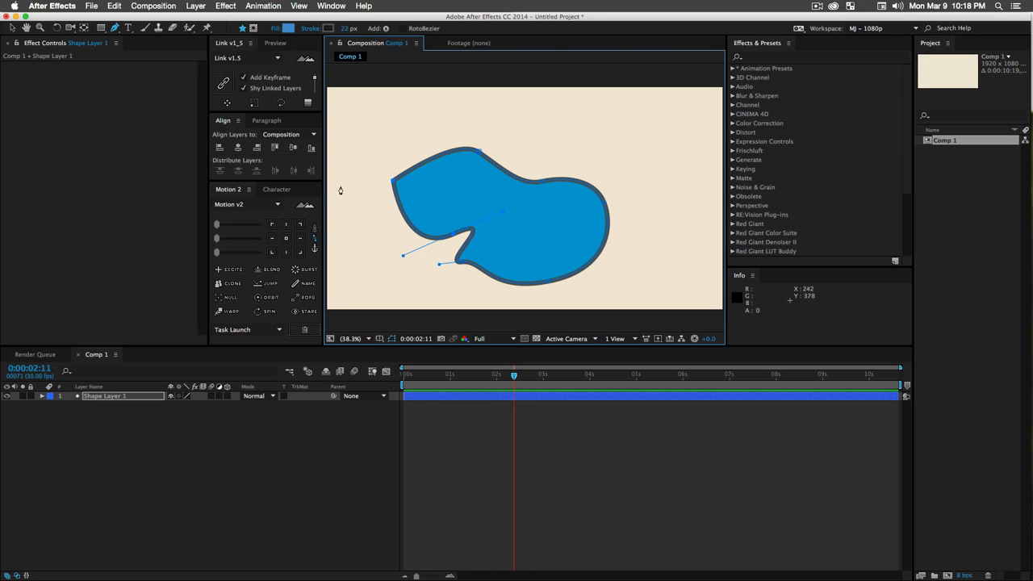
pyautogui.click(108, 397)
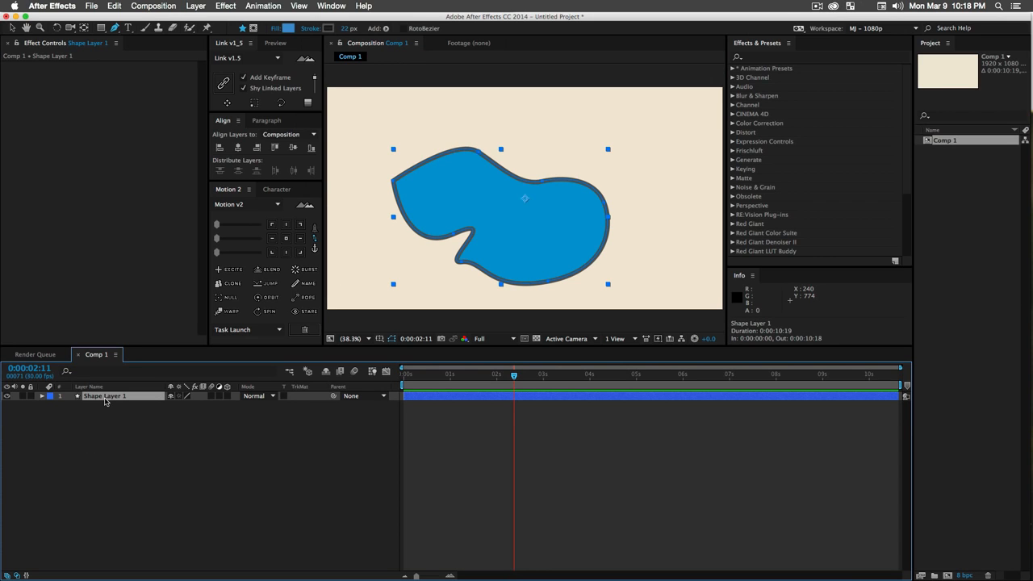
# Expand all properties of the blue shape layer and set its stroke width to 44.
pyautogui.keyDown('super'); pyautogui.click(42, 396); pyautogui.keyUp('super')
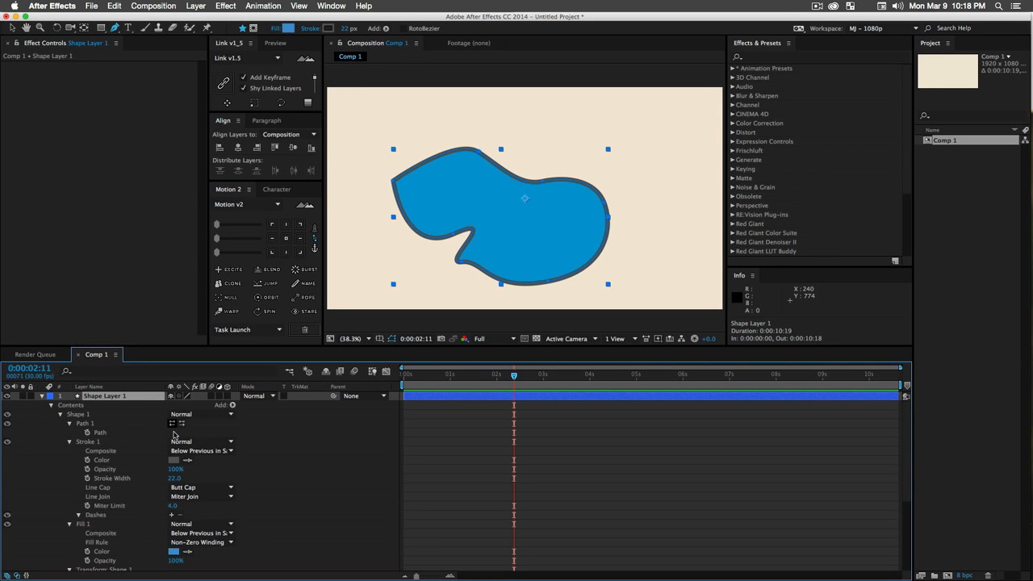
pyautogui.press('v')
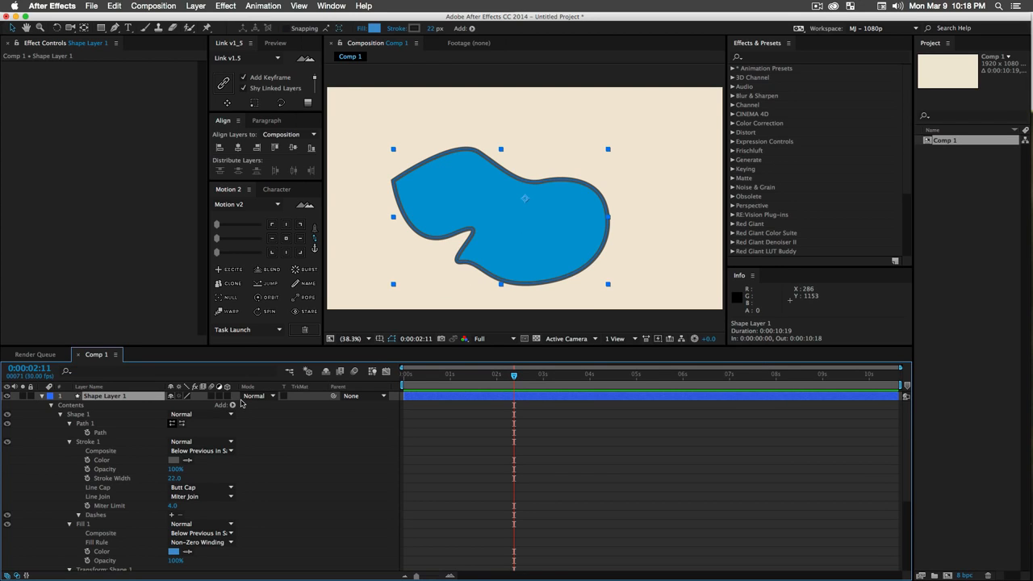
pyautogui.scroll(-2, 147, 462)
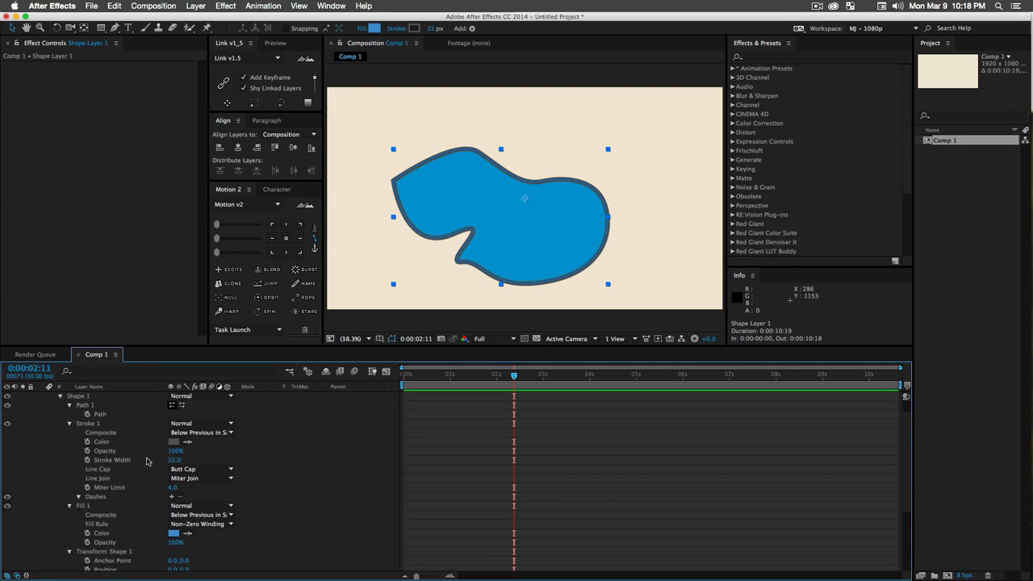
pyautogui.scroll(-2, 147, 462)
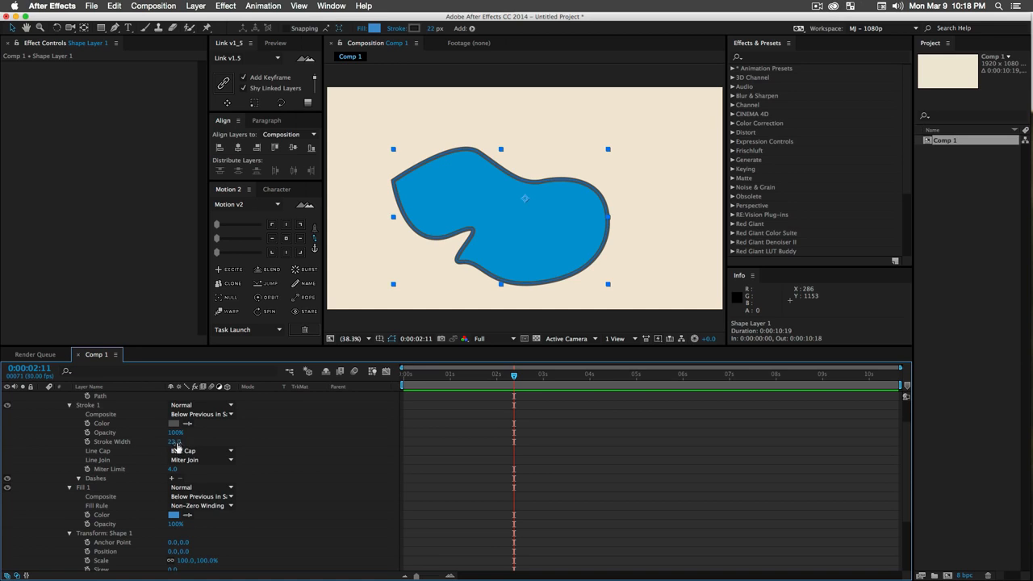
pyautogui.moveTo(174, 442); pyautogui.dragTo(192, 442)
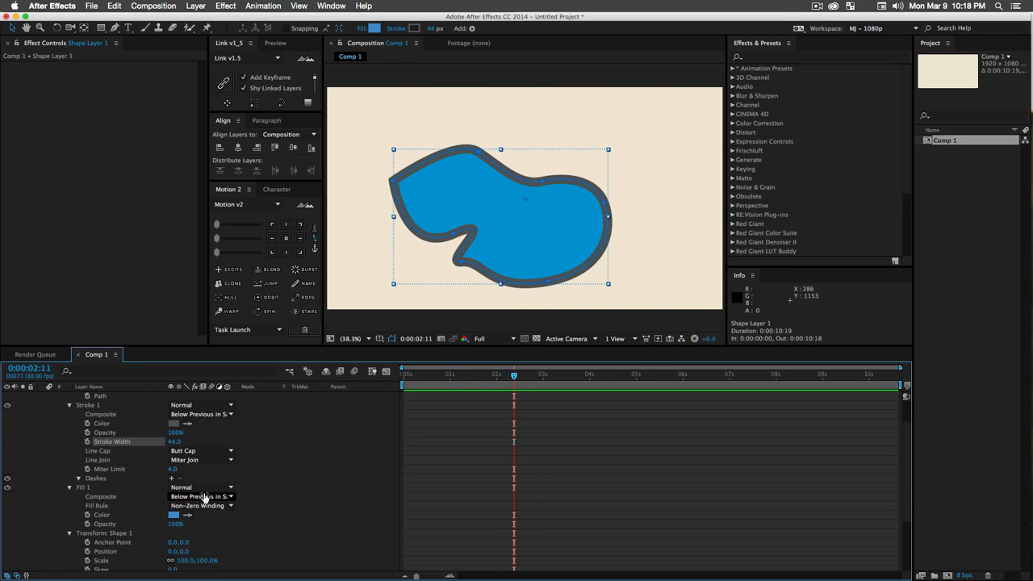
# Set the shape layer's transform position to 1012, 540 and its rotation to 17°, and deselect the layer.
pyautogui.scroll(-5, 203, 500)
pyautogui.scroll(-4, 224, 507)
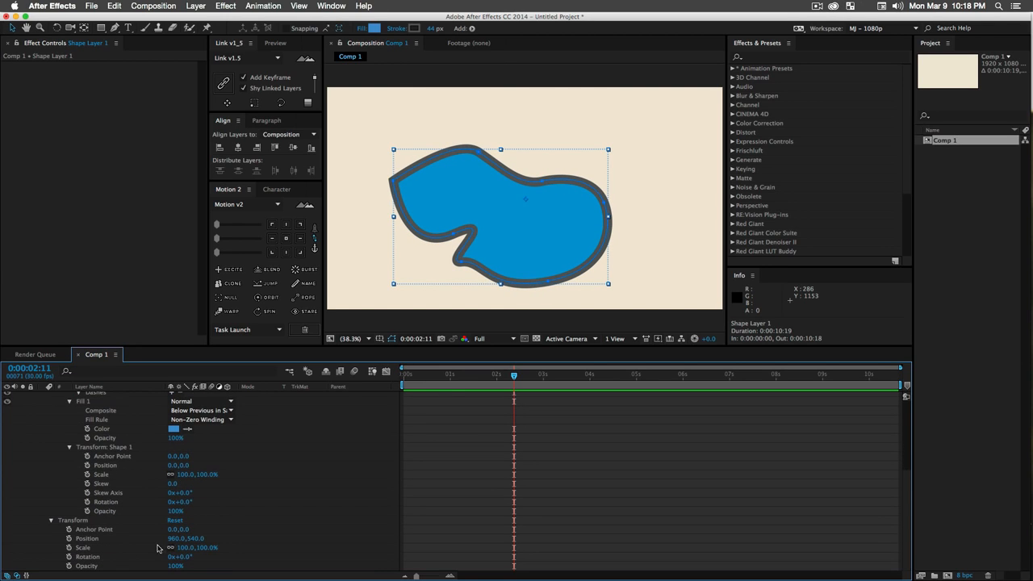
pyautogui.moveTo(174, 537); pyautogui.dragTo(194, 556)
pyautogui.click(455, 505)
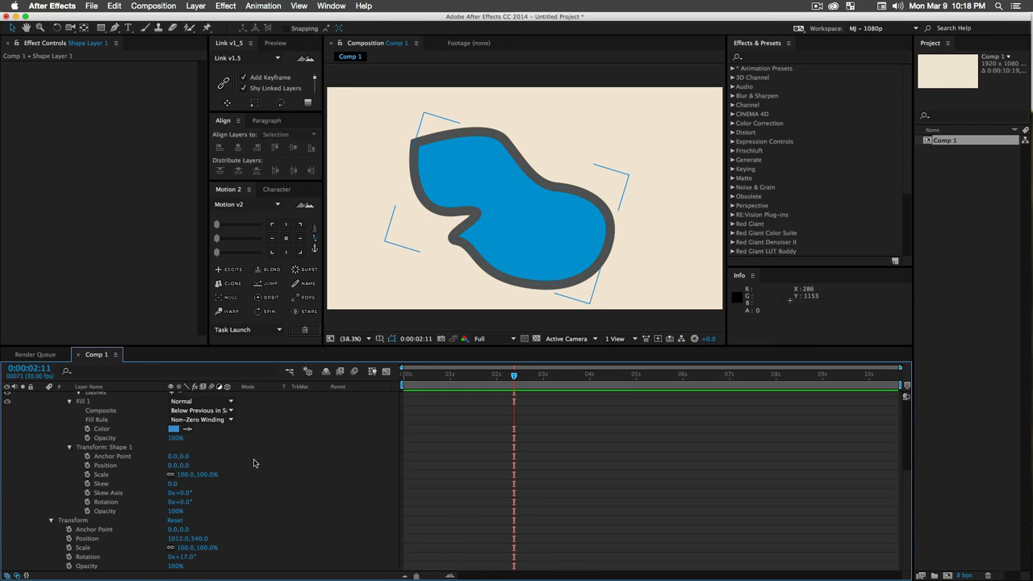
# Move the current time to 0:00:02:12, hide the shape layer's full property list, and reveal only its modified properties.
pyautogui.scroll(5, 556, 467)
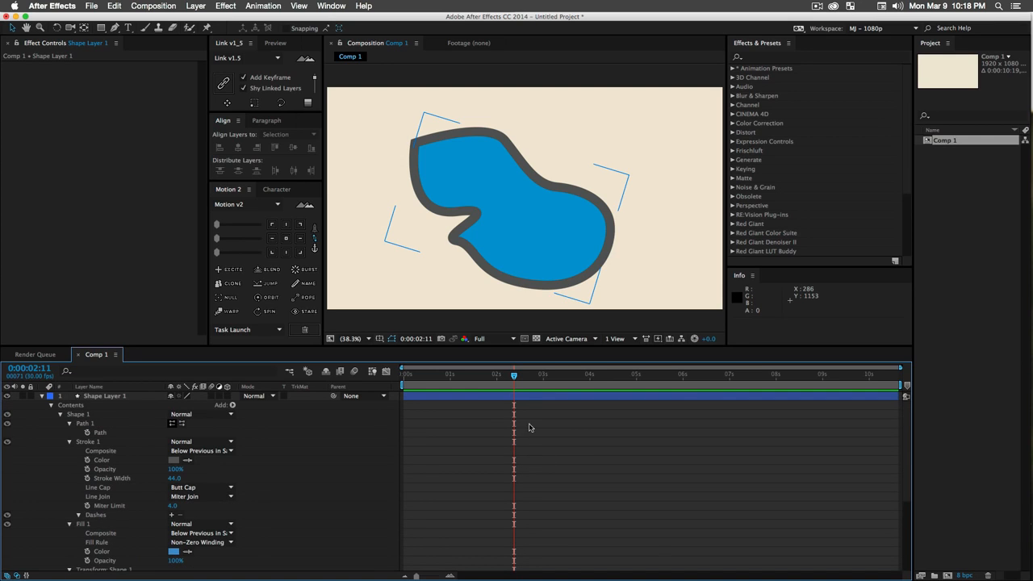
pyautogui.moveTo(513, 377)
pyautogui.mouseDown()
pyautogui.moveTo(472, 380)
pyautogui.moveTo(515, 386)
pyautogui.mouseUp()
pyautogui.click(121, 396)
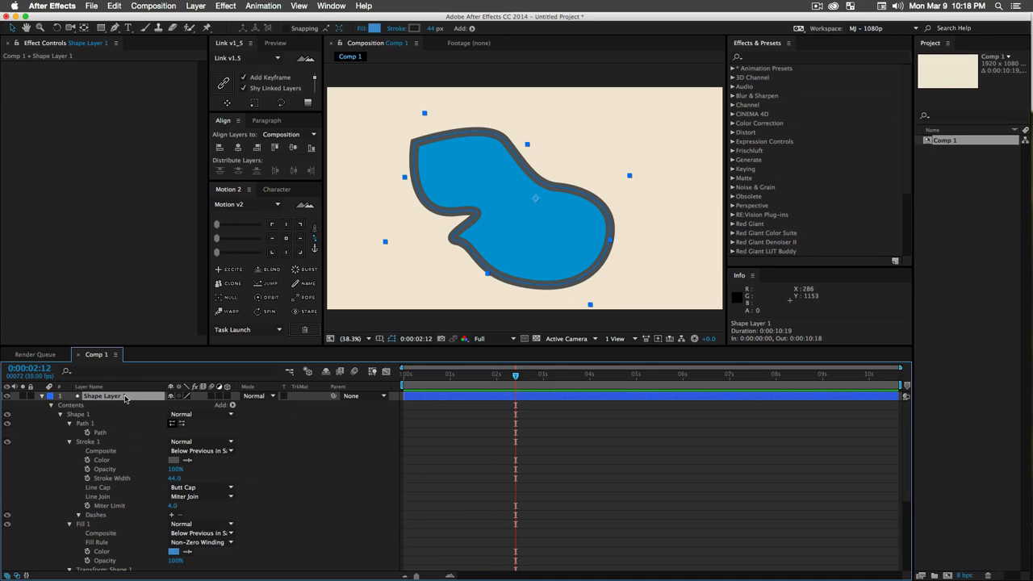
pyautogui.press('u')
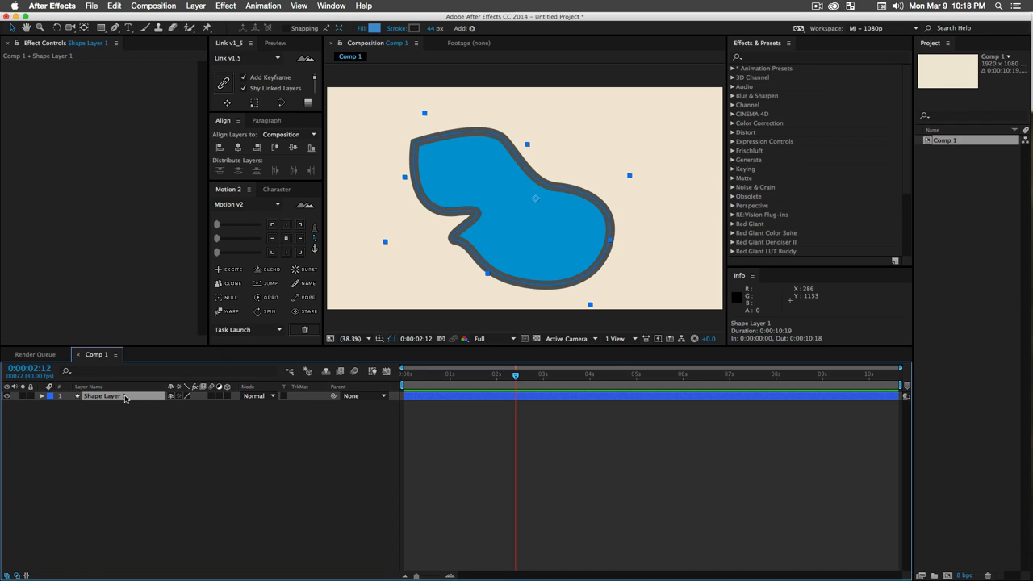
pyautogui.press('u')
pyautogui.press('u')
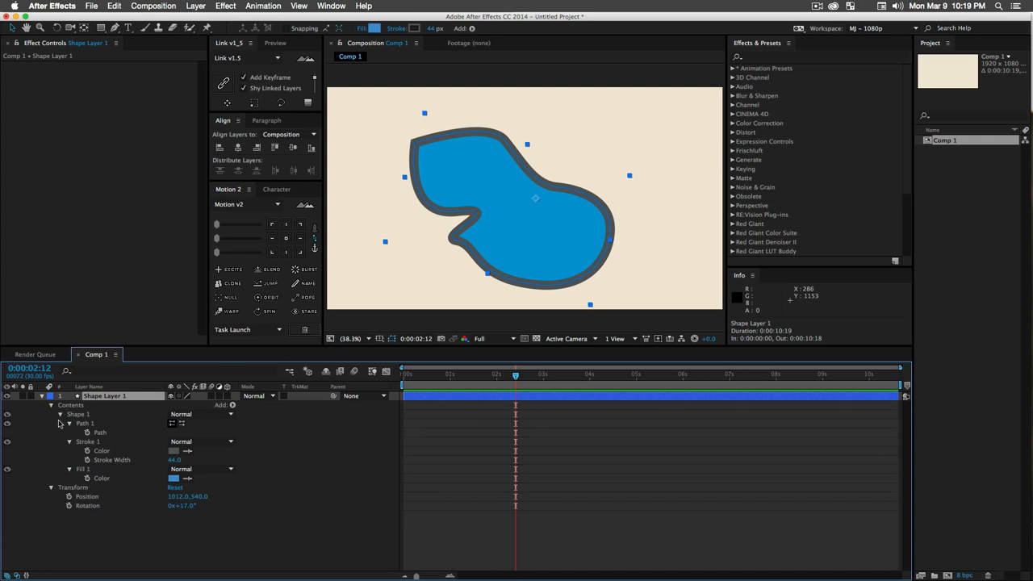
# Collapse the shape layer and show its changed properties again with the Reveal All Modified Properties command.
pyautogui.click(42, 397)
pyautogui.click(331, 5)
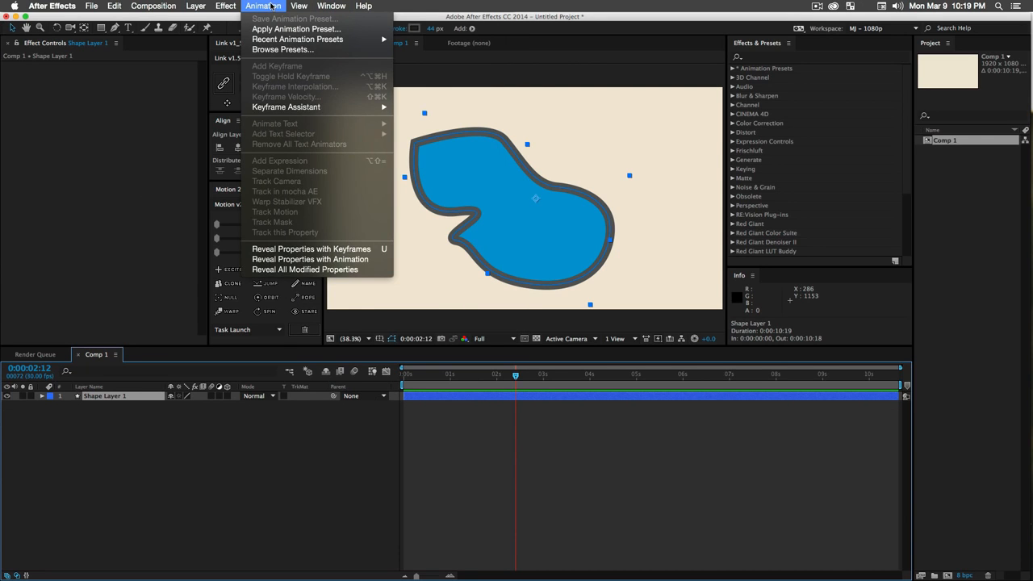
pyautogui.click(292, 270)
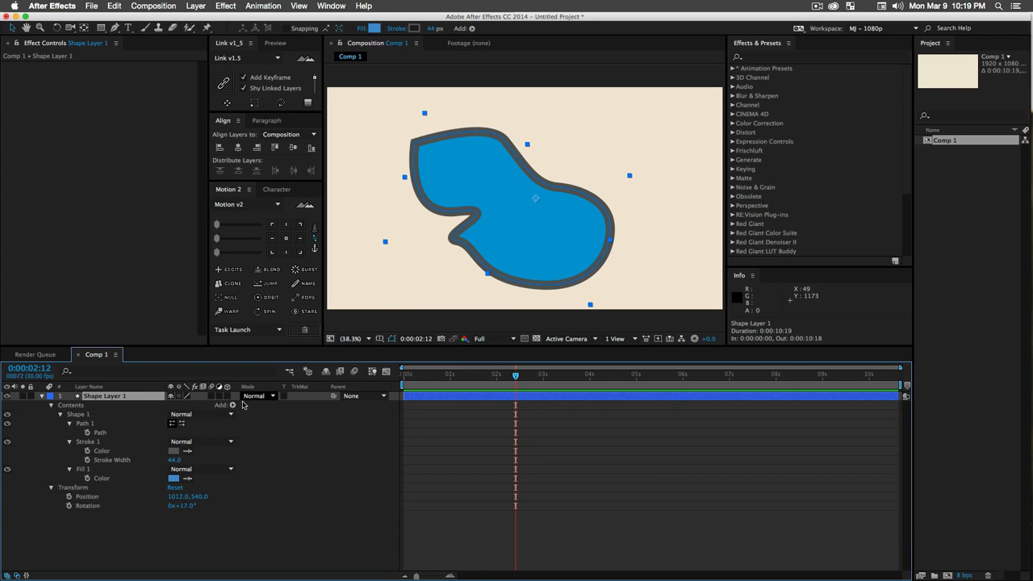
# Undo the shape layer's rotation change and the two edits made before it.
pyautogui.press('super+z')
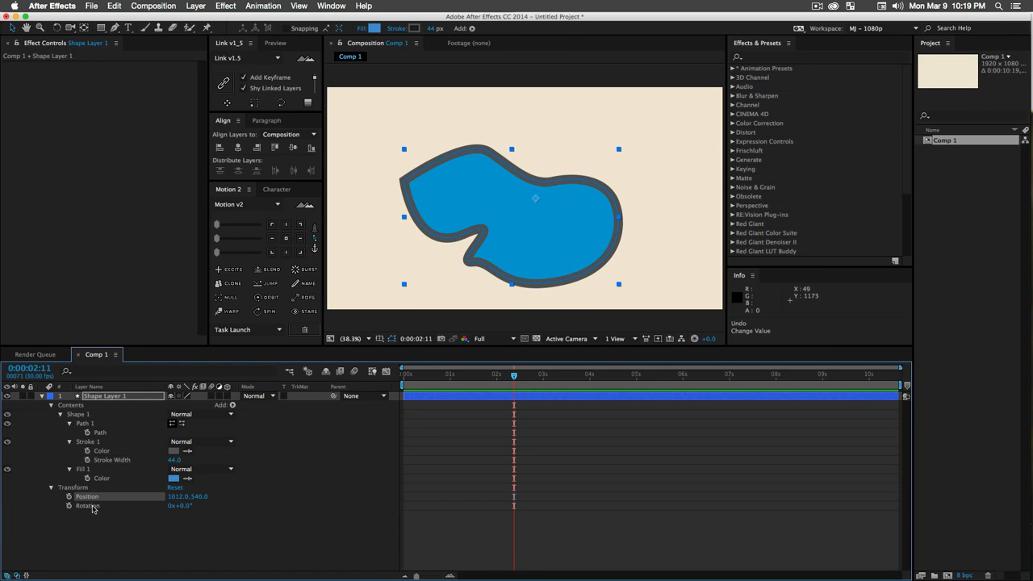
pyautogui.press('super+z')
pyautogui.press('super+z')
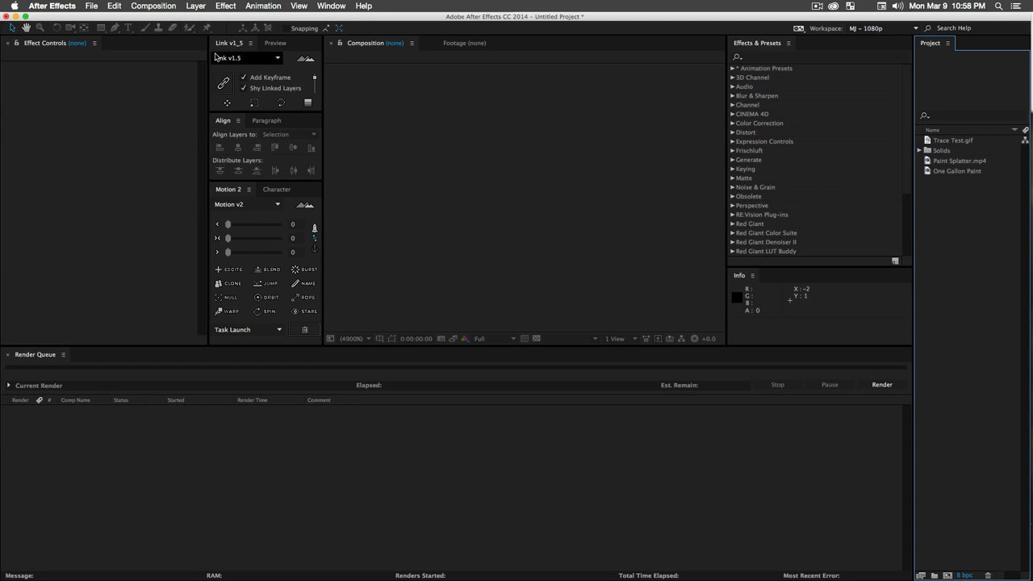
# Locate the Auto-trace command, and inspect the Trace Test.gif, Paint Splatter.mp4 and One Gallon Paint footage in the project.
pyautogui.click(196, 6)
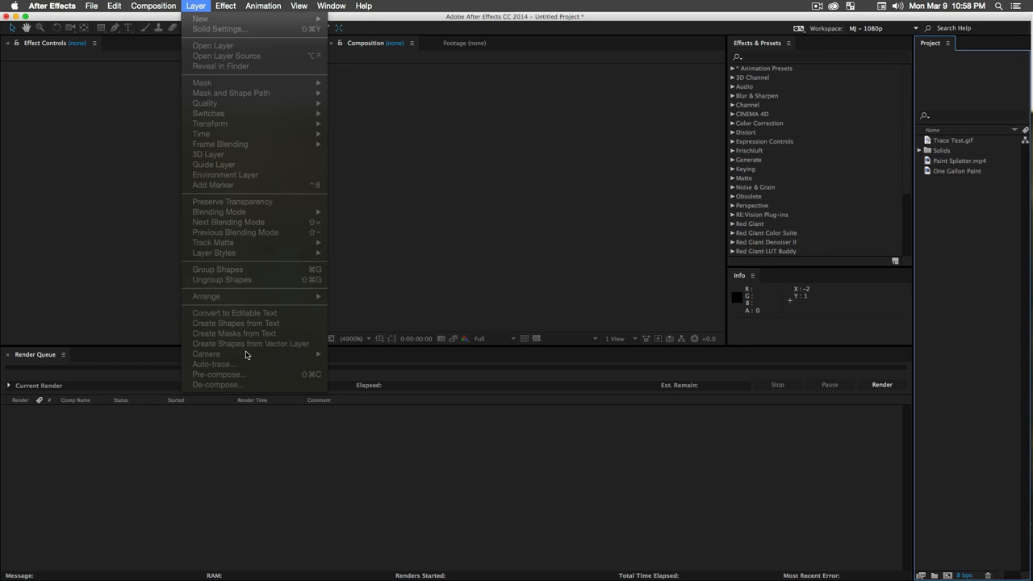
pyautogui.click(961, 238)
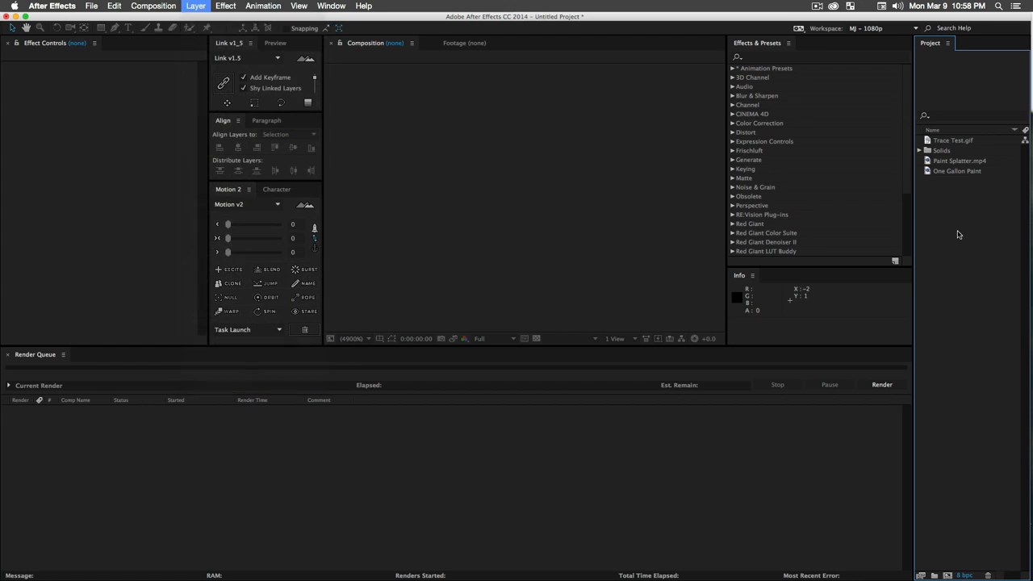
pyautogui.click(955, 141)
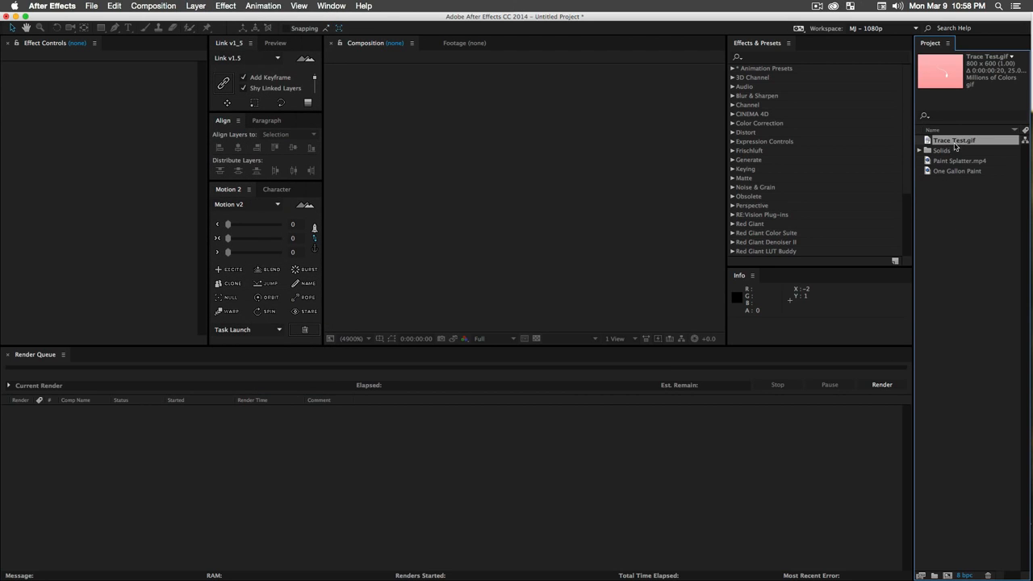
pyautogui.click(957, 161)
pyautogui.click(956, 143)
pyautogui.click(953, 161)
pyautogui.click(955, 172)
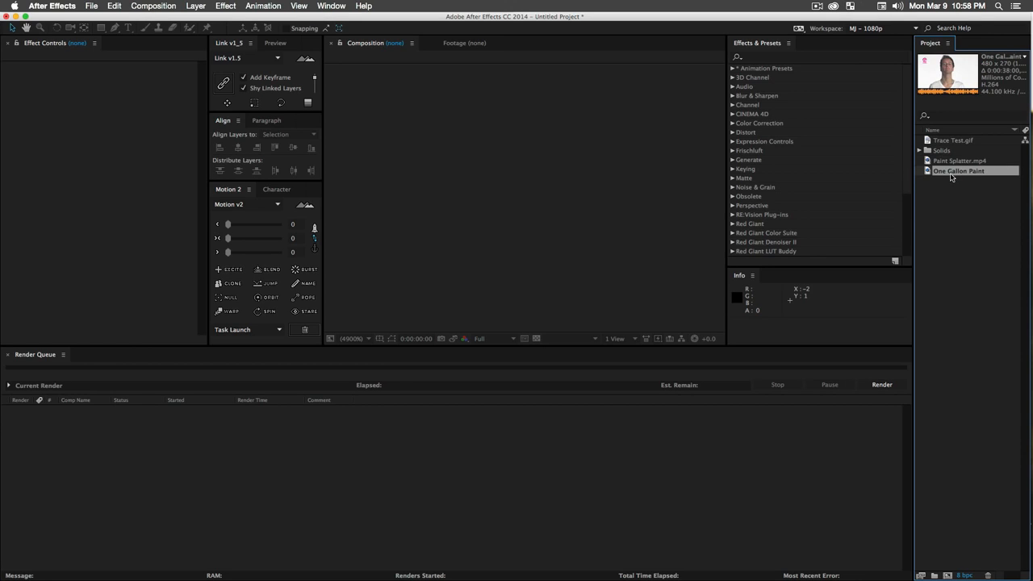
pyautogui.click(960, 198)
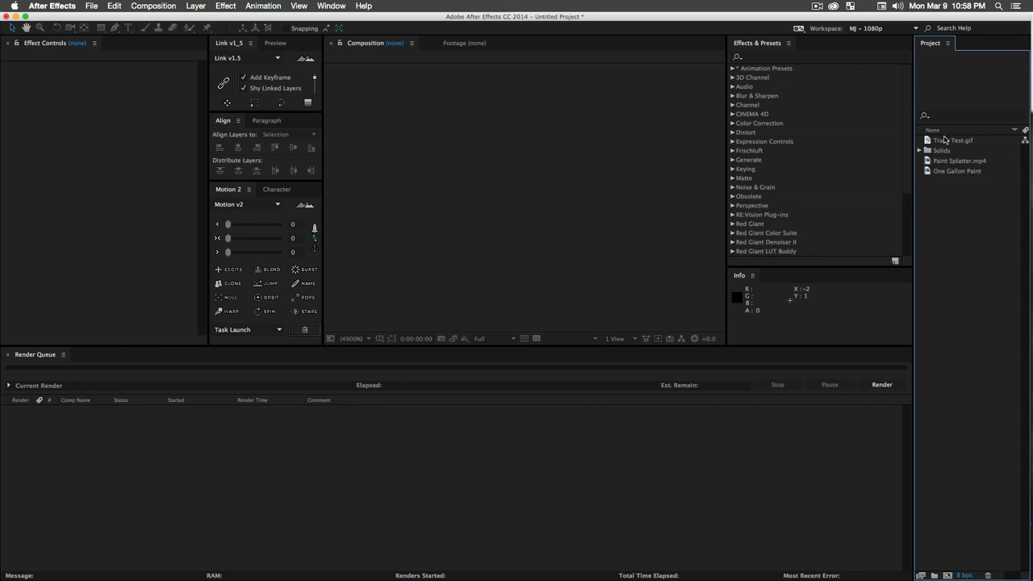
# Create a composition from the Trace Test.gif footage and play through its animation.
pyautogui.click(943, 143)
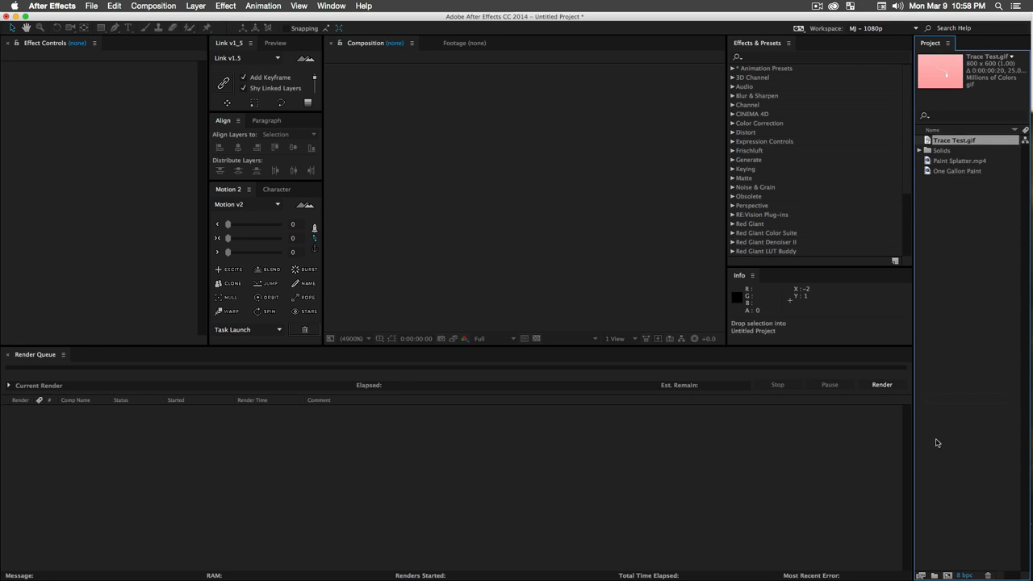
pyautogui.click(947, 576)
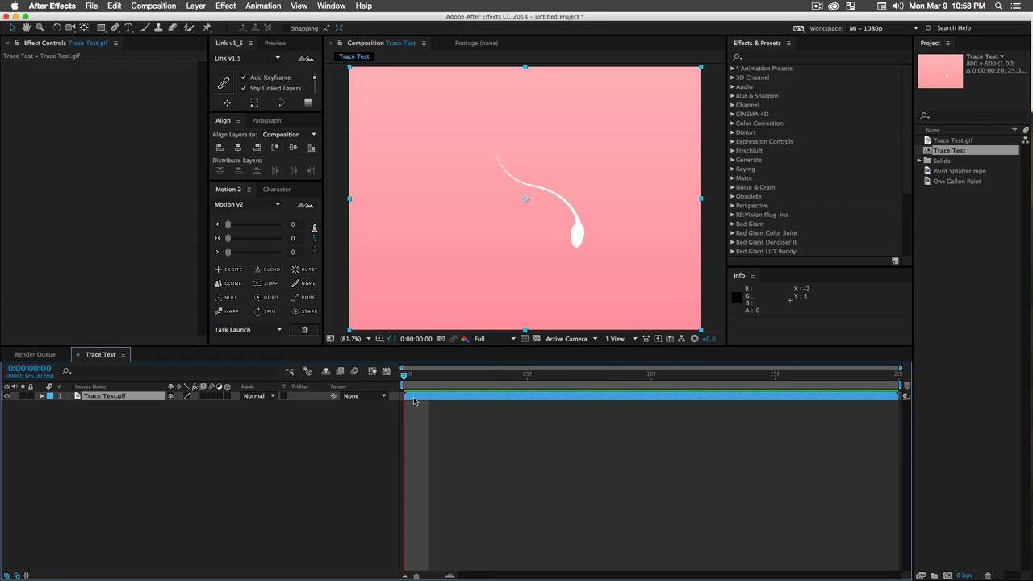
pyautogui.click(499, 381)
pyautogui.moveTo(500, 383); pyautogui.dragTo(365, 388)
pyautogui.press('space')
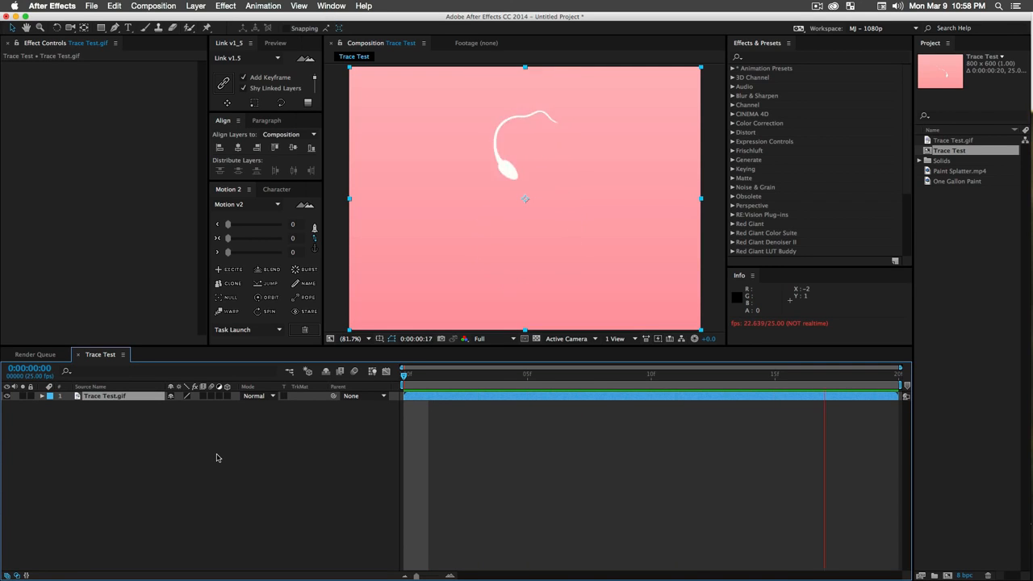
pyautogui.press('space')
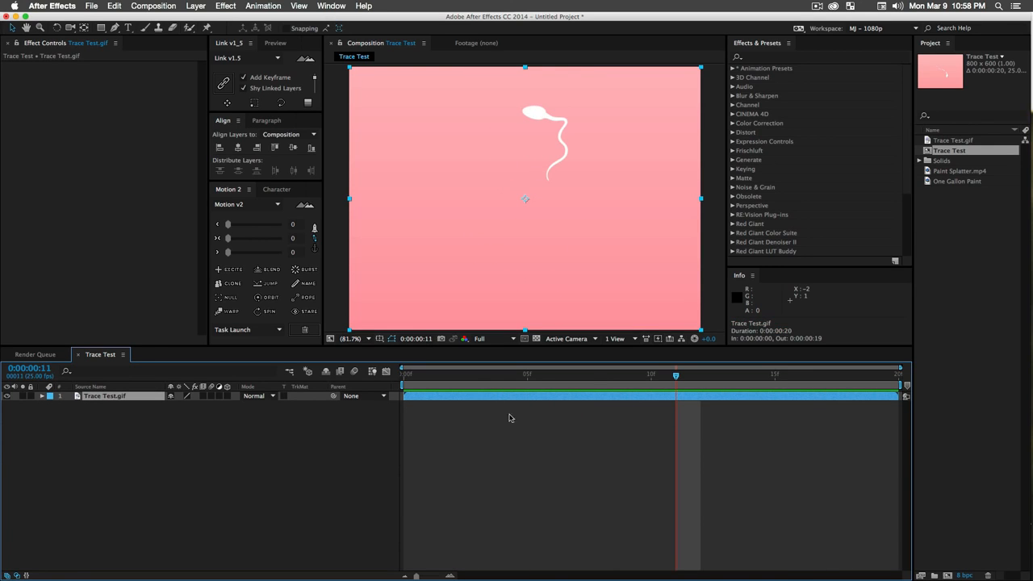
# Switch the timeline from source names to layer names and move the current time to 0:00:00:08.
pyautogui.click(95, 388)
pyautogui.click(150, 428)
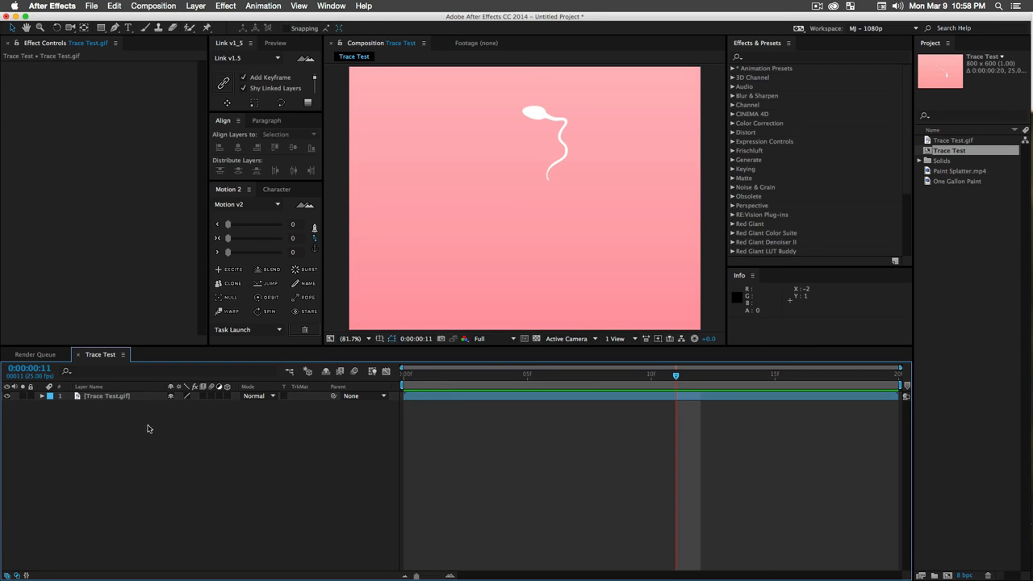
pyautogui.moveTo(481, 378); pyautogui.dragTo(601, 377)
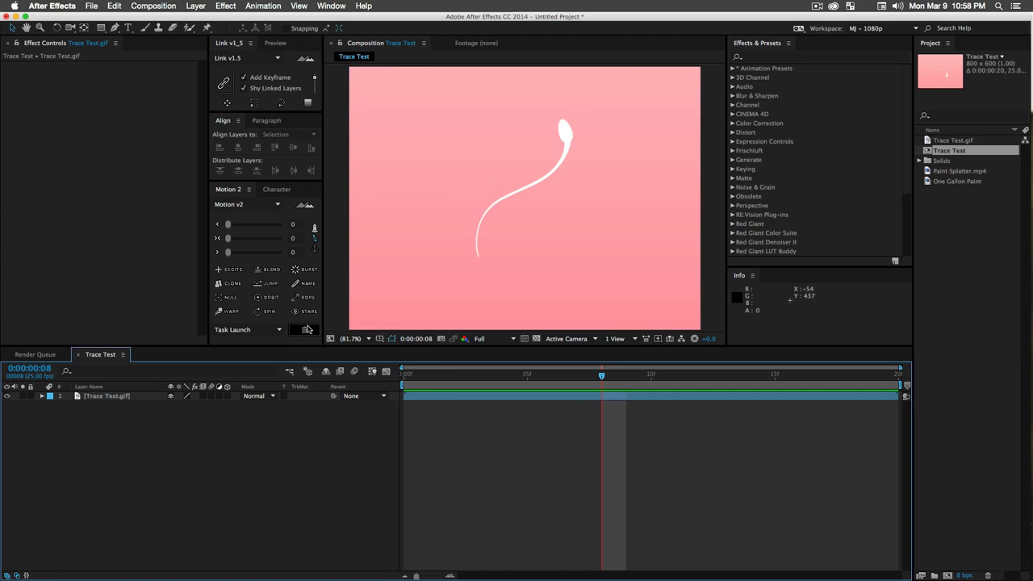
# Try Auto-trace options on the Trace Test.gif layer, including time span, 41% threshold, 6 px minimum area and corner roundness, and cancel the trace.
pyautogui.click(133, 397)
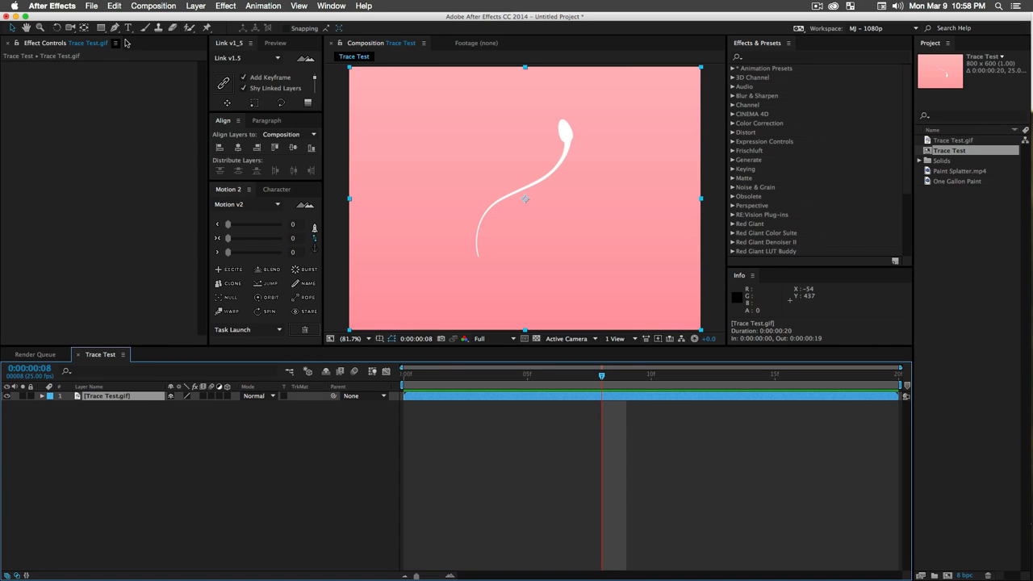
pyautogui.click(196, 5)
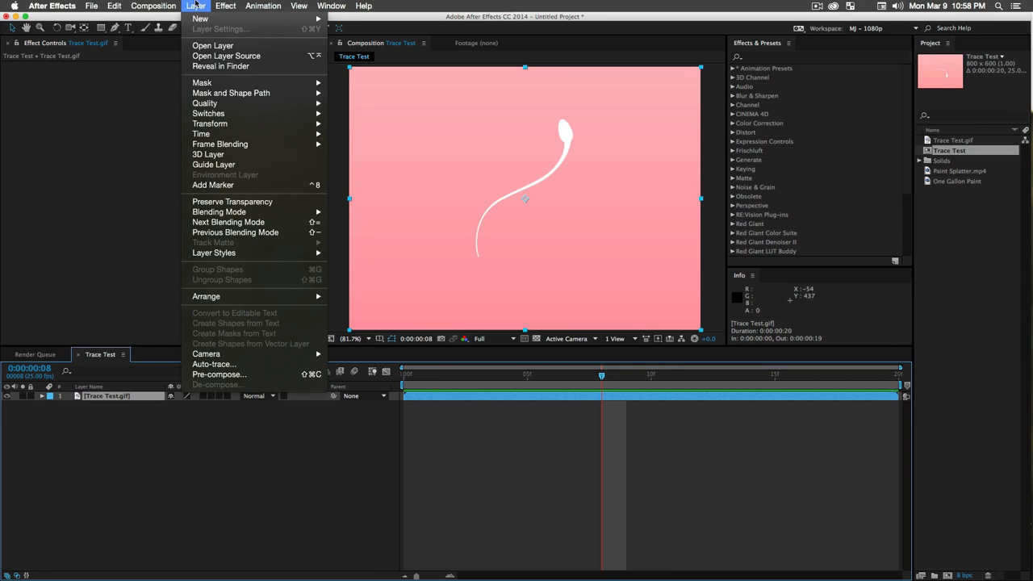
pyautogui.click(218, 368)
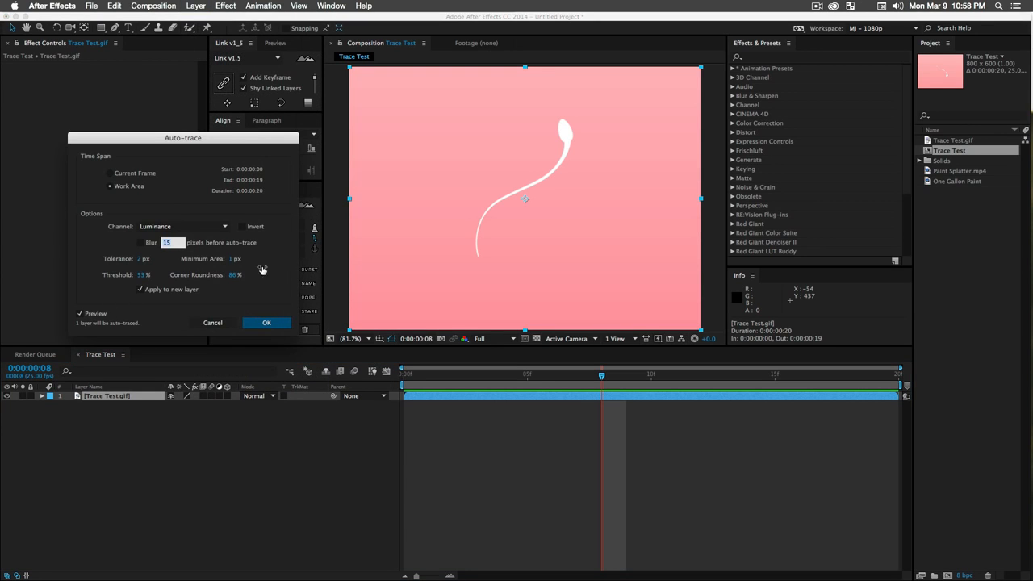
pyautogui.click(123, 173)
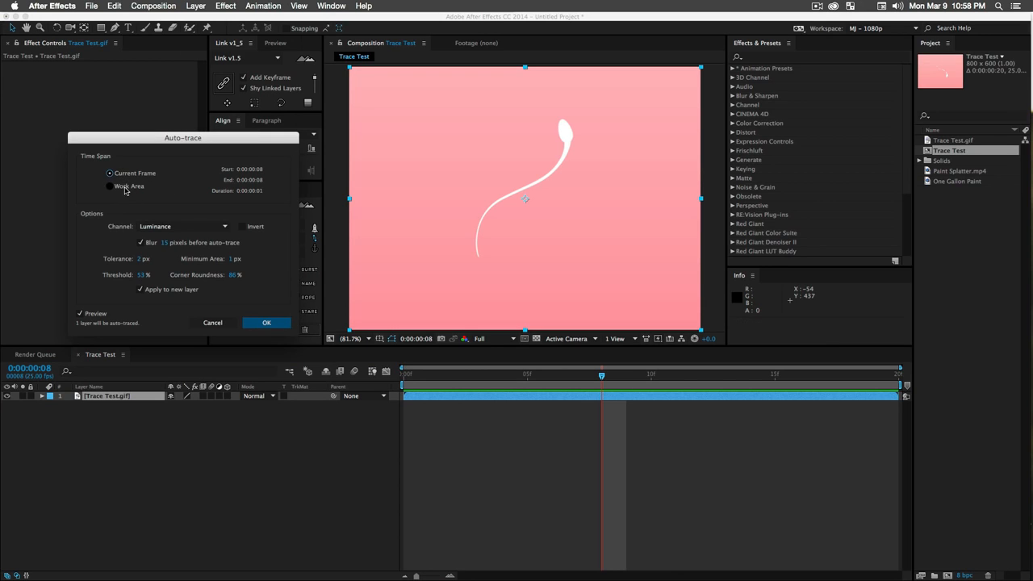
pyautogui.click(125, 190)
pyautogui.click(143, 275)
pyautogui.write('41')
pyautogui.click(233, 259)
pyautogui.write('6')
pyautogui.moveTo(237, 259); pyautogui.dragTo(240, 275)
pyautogui.moveTo(232, 275); pyautogui.dragTo(203, 279)
pyautogui.click(213, 323)
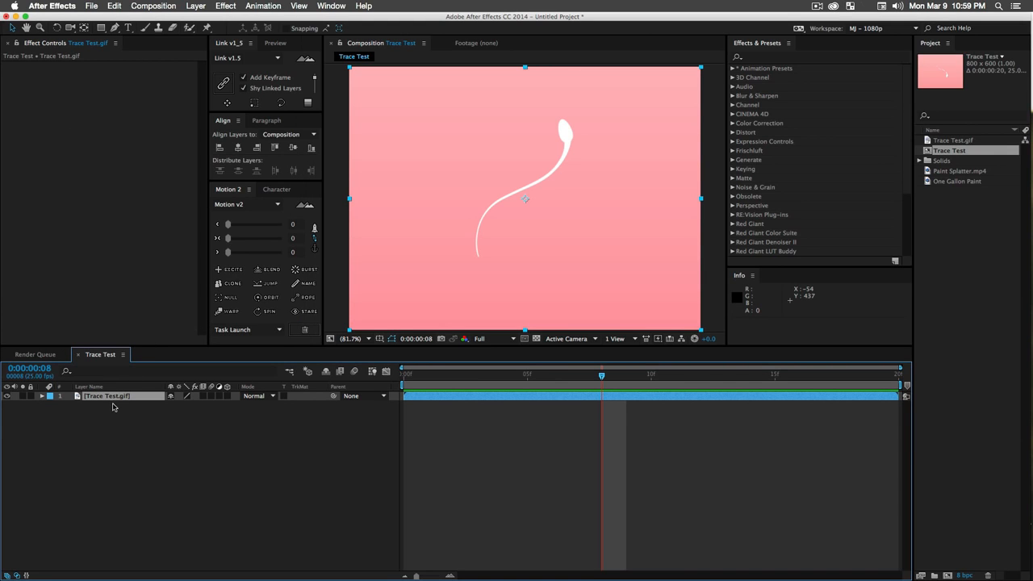
# Search the effects for "find" and apply Find Edges to the Trace Test.gif layer.
pyautogui.click(774, 57)
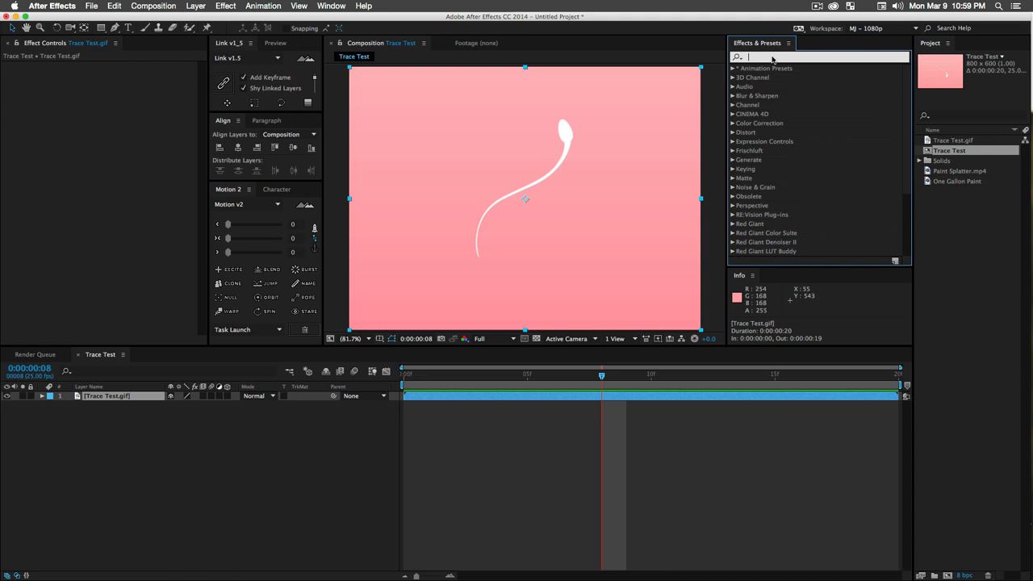
pyautogui.write('find')
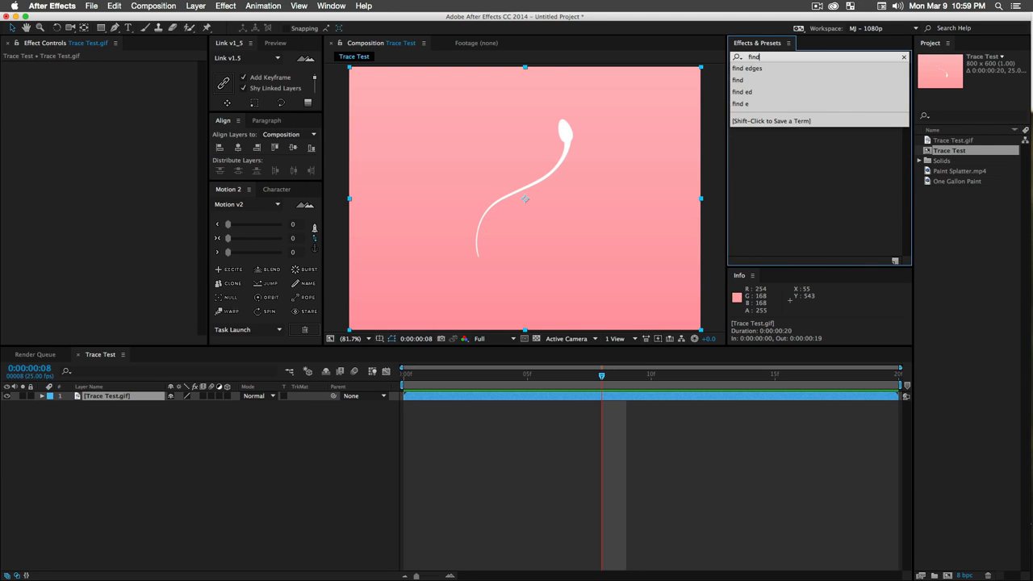
pyautogui.click(798, 157)
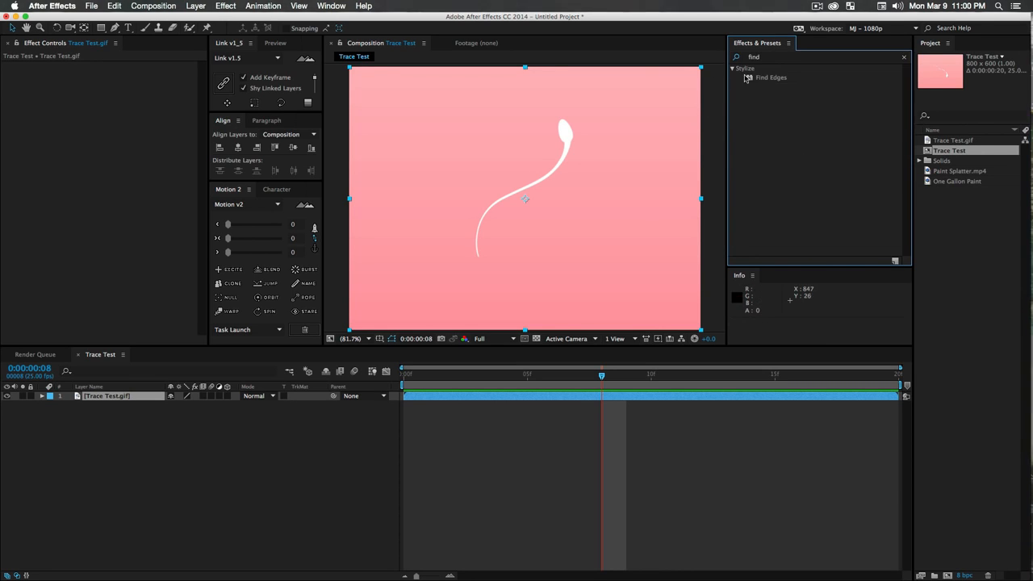
pyautogui.moveTo(777, 78)
pyautogui.mouseDown()
pyautogui.moveTo(157, 334)
pyautogui.moveTo(133, 399)
pyautogui.moveTo(109, 398)
pyautogui.mouseUp()
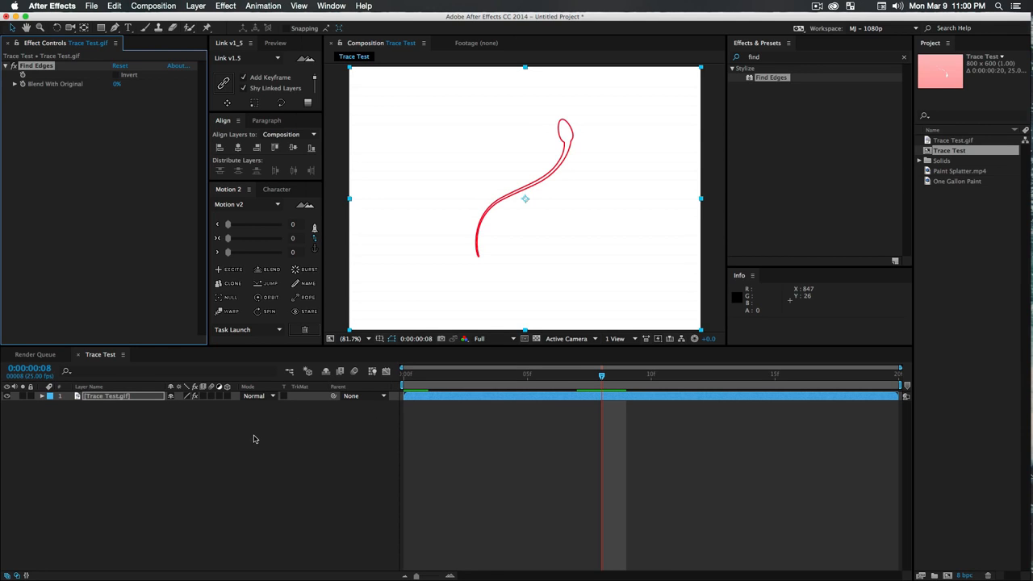
# Open Auto-trace for the Trace Test.gif layer and set the tolerance to 1 px and minimum area to 7 px with blur off.
pyautogui.click(111, 397)
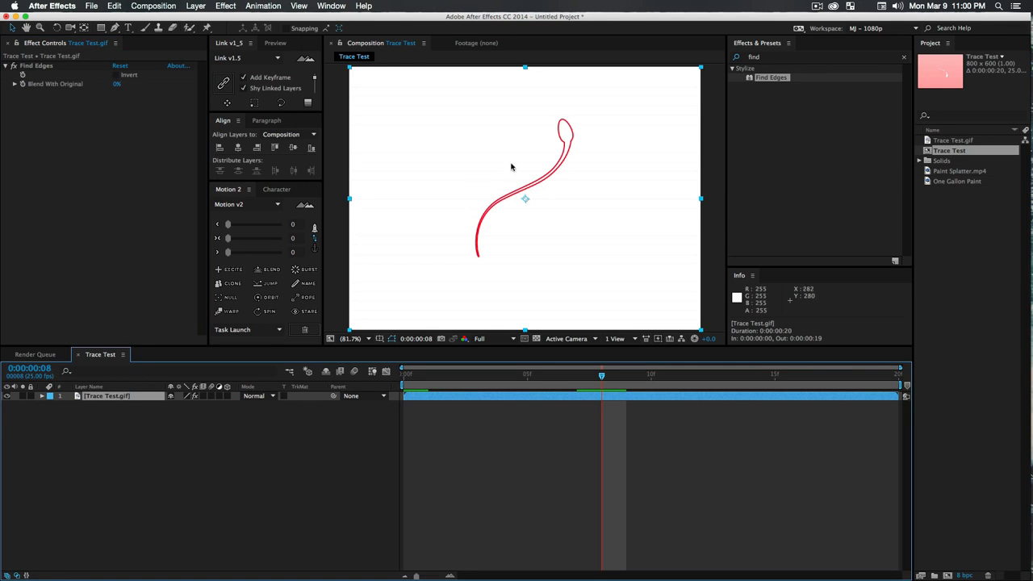
pyautogui.click(195, 6)
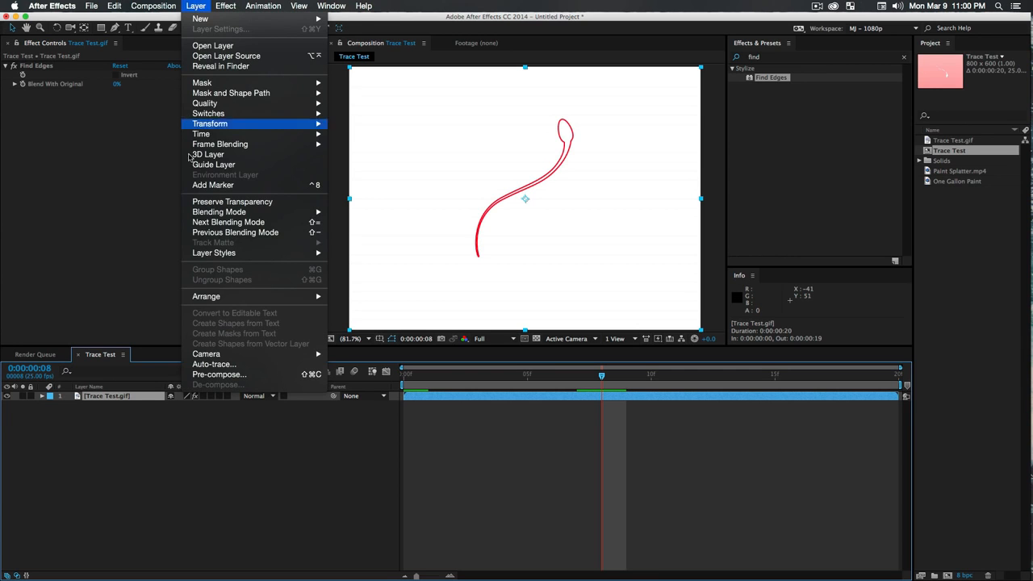
pyautogui.click(214, 364)
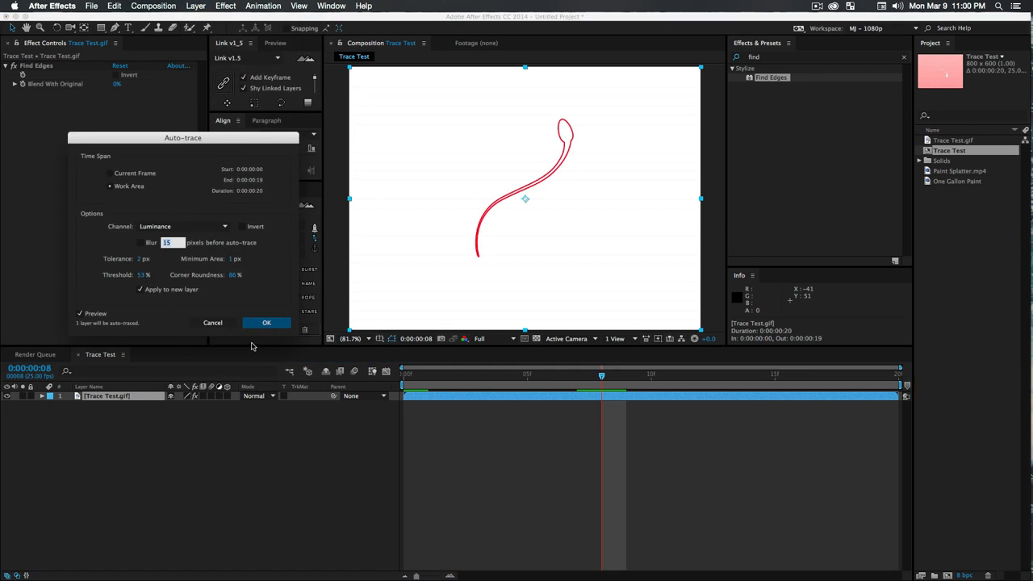
pyautogui.click(148, 292)
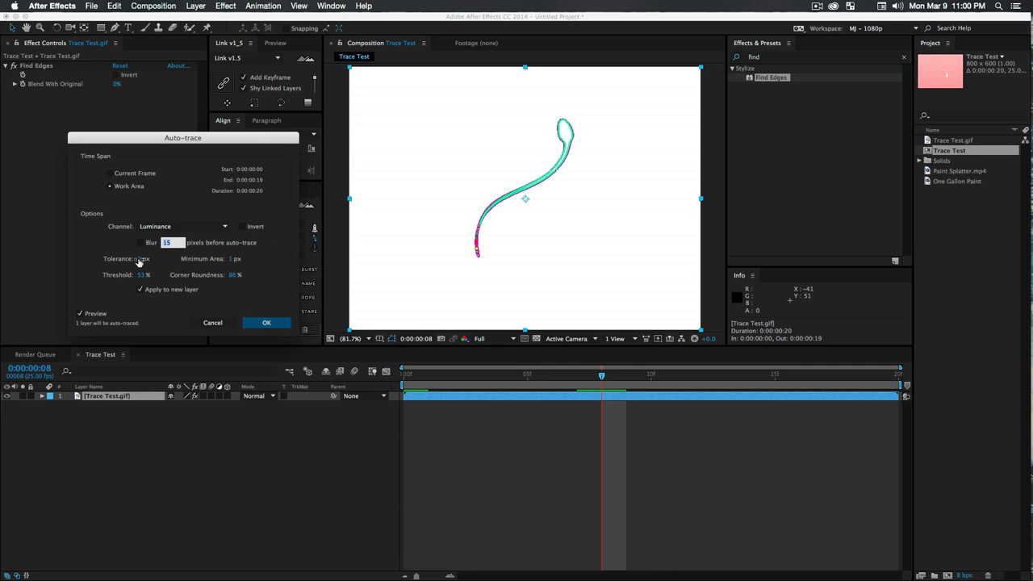
pyautogui.press('Return')
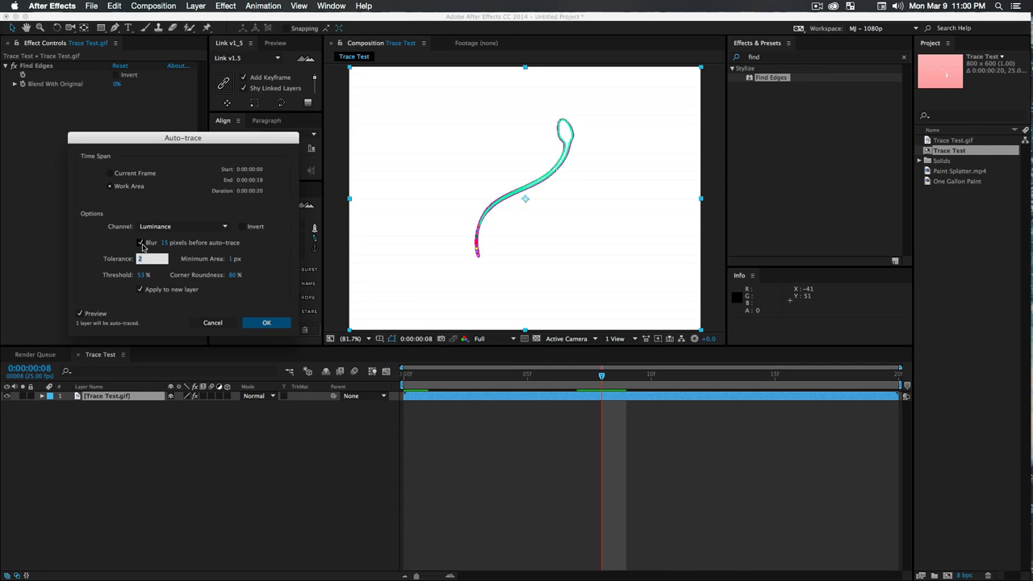
pyautogui.click(141, 243)
pyautogui.click(139, 259)
pyautogui.press('Tab')
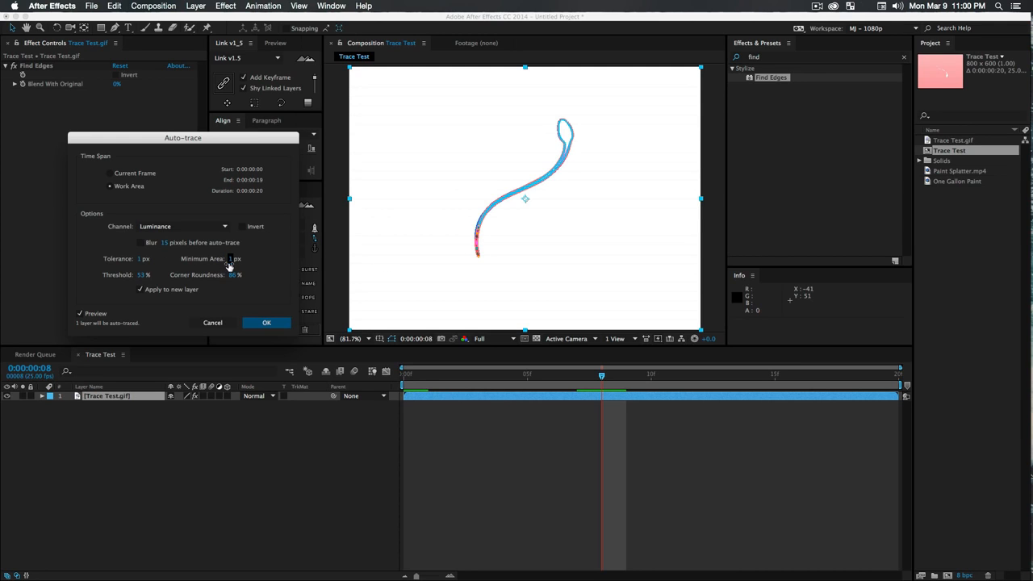
pyautogui.moveTo(235, 259); pyautogui.dragTo(237, 260)
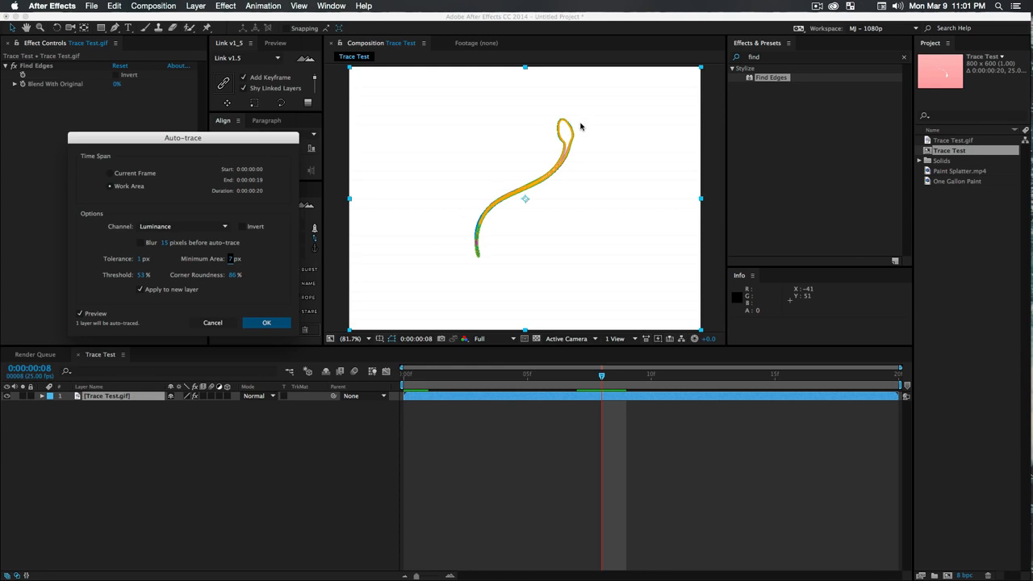
# Set corner roundness to 89%, threshold to 50% and blur to 2 pixels, and run the auto-trace onto a new layer.
pyautogui.click(234, 275)
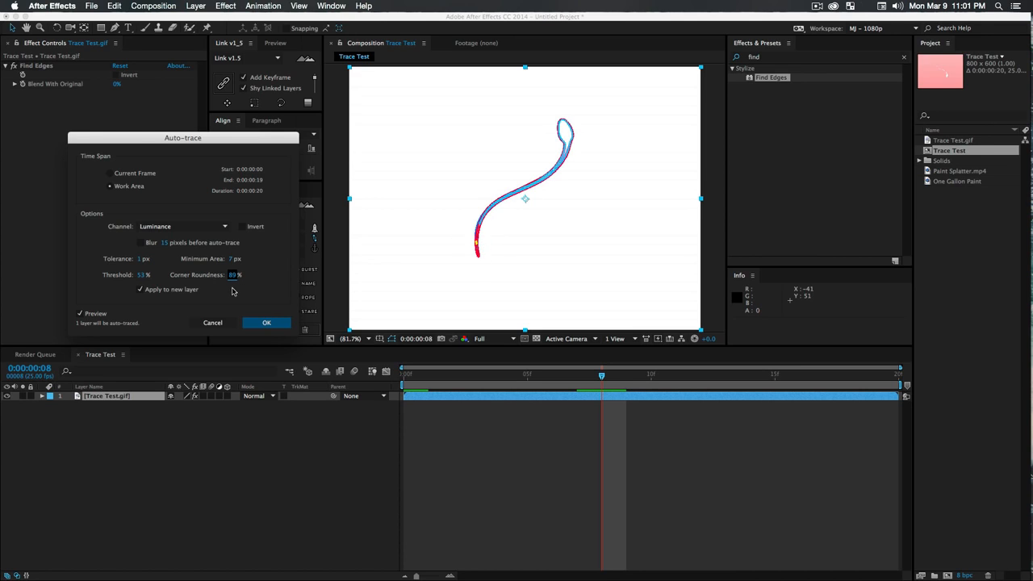
pyautogui.click(143, 275)
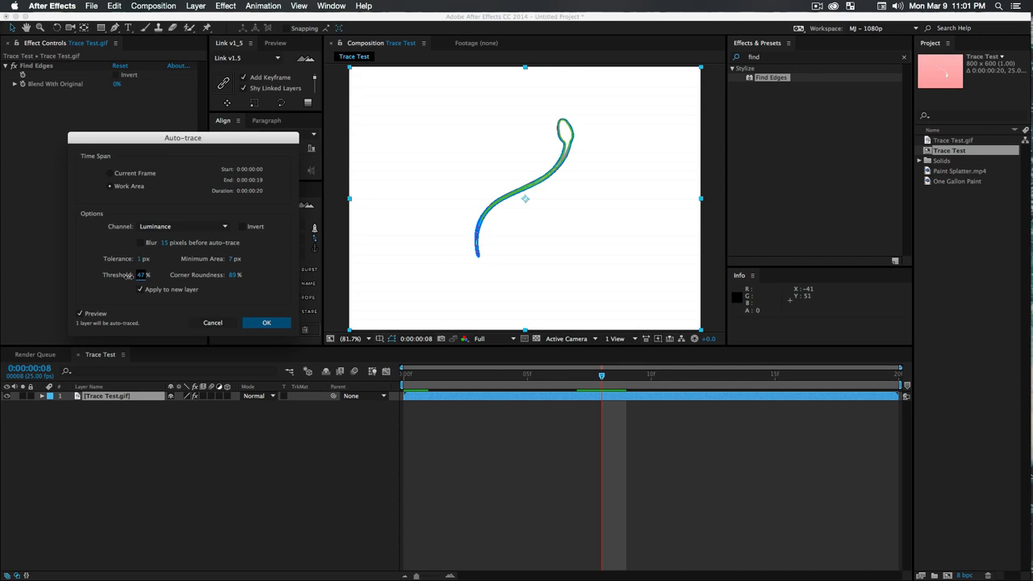
pyautogui.click(143, 289)
pyautogui.click(141, 243)
pyautogui.click(164, 243)
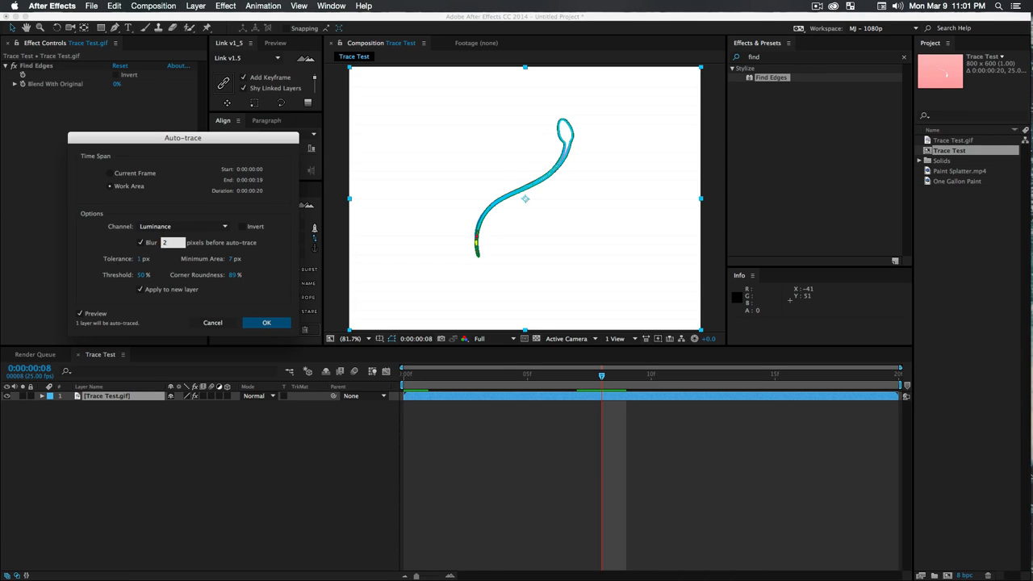
pyautogui.press('Return')
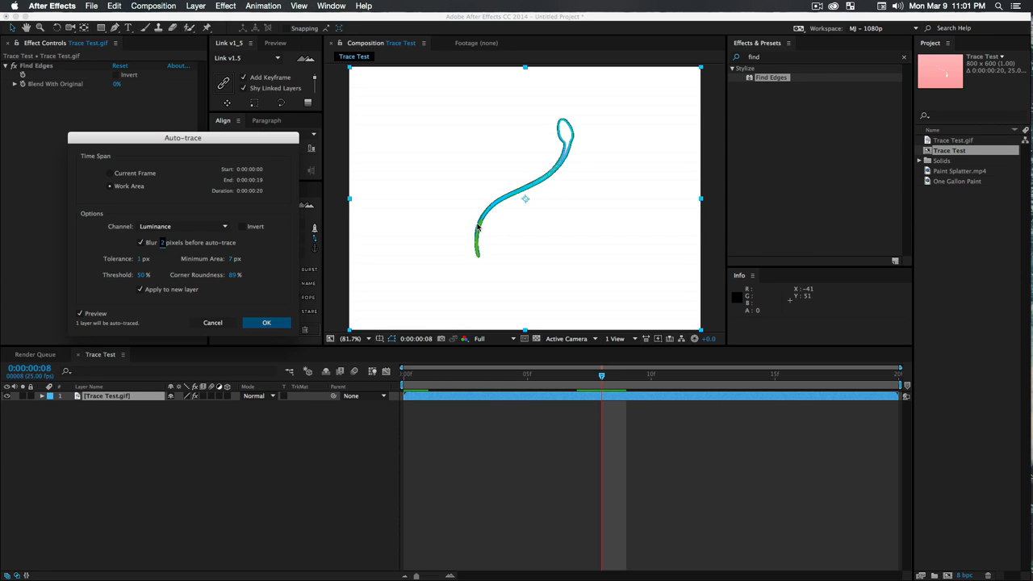
pyautogui.click(267, 324)
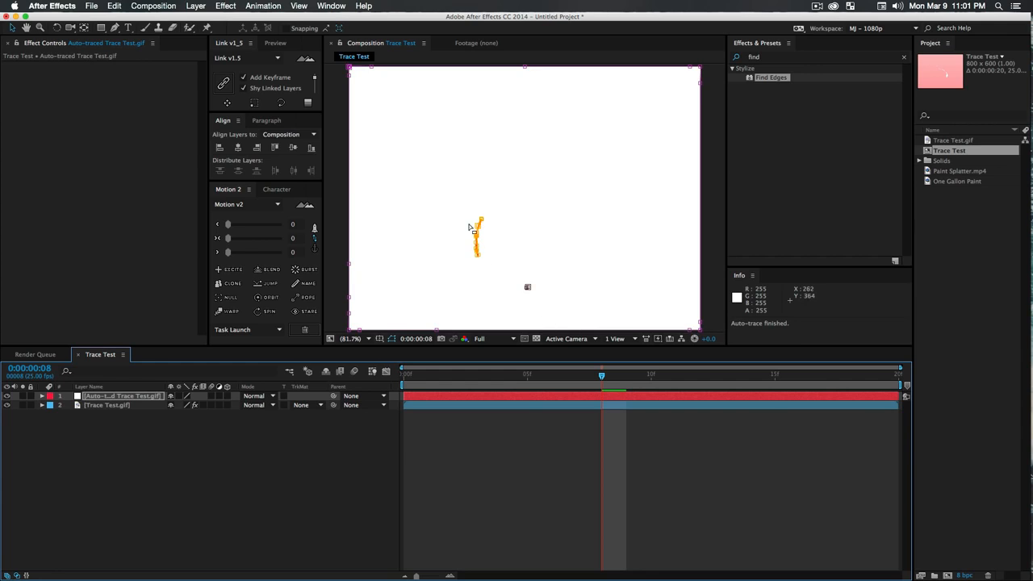
# Check the traced masks on a neighbouring frame, undo the auto-trace, and trace Trace Test.gif again with blur turned off.
pyautogui.moveTo(602, 381); pyautogui.dragTo(577, 384)
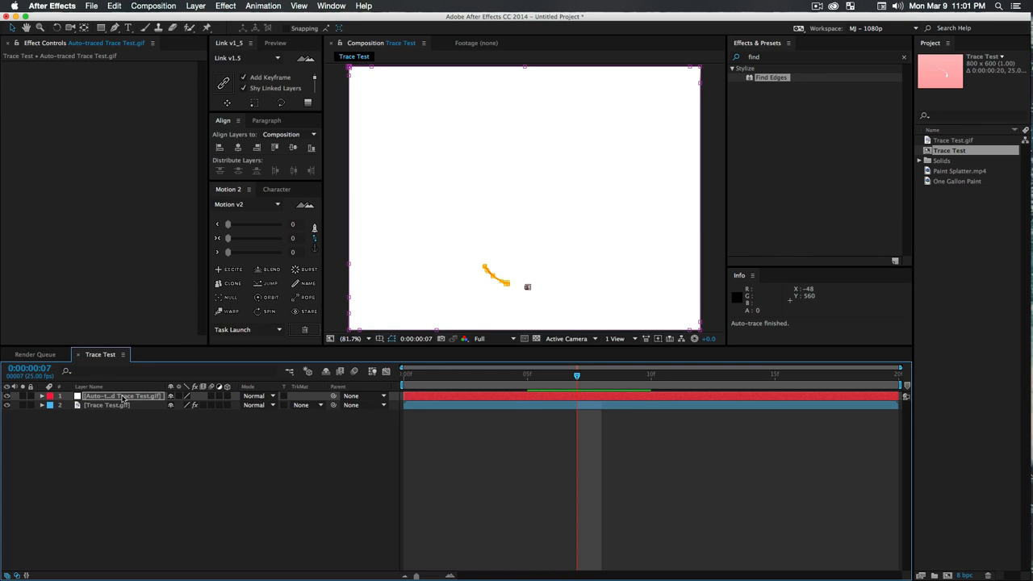
pyautogui.press('Delete')
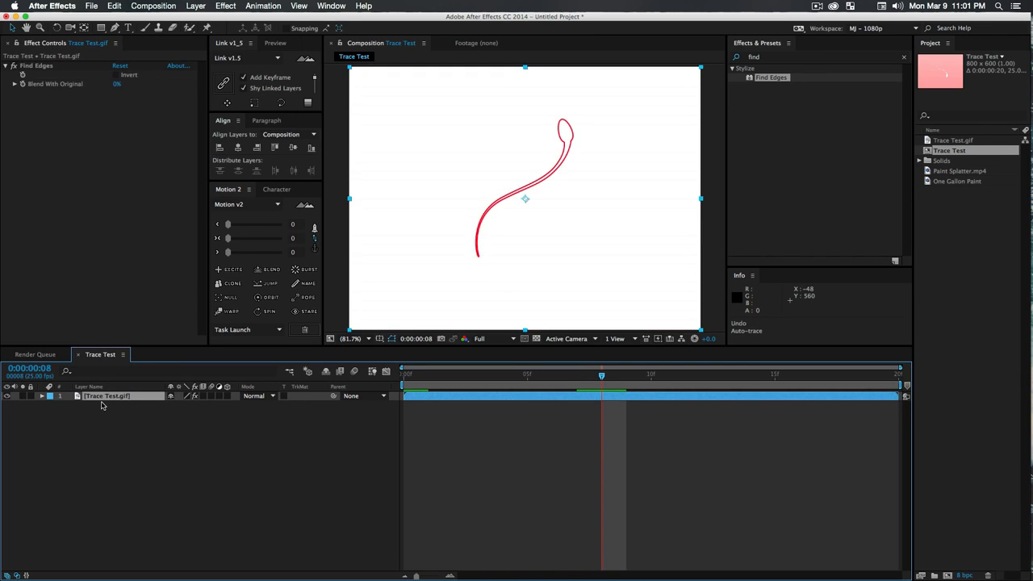
pyautogui.click(102, 399)
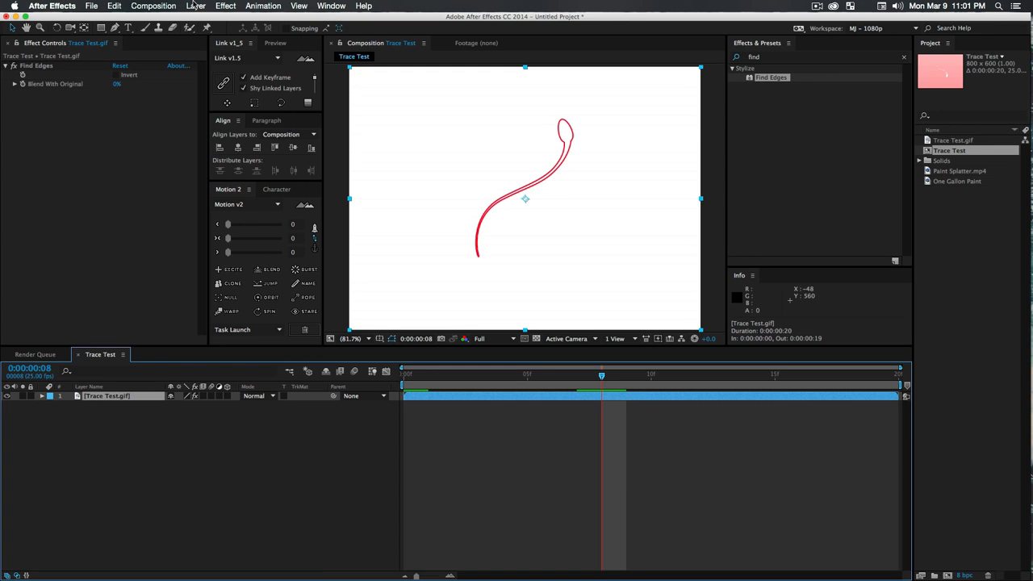
pyautogui.click(196, 5)
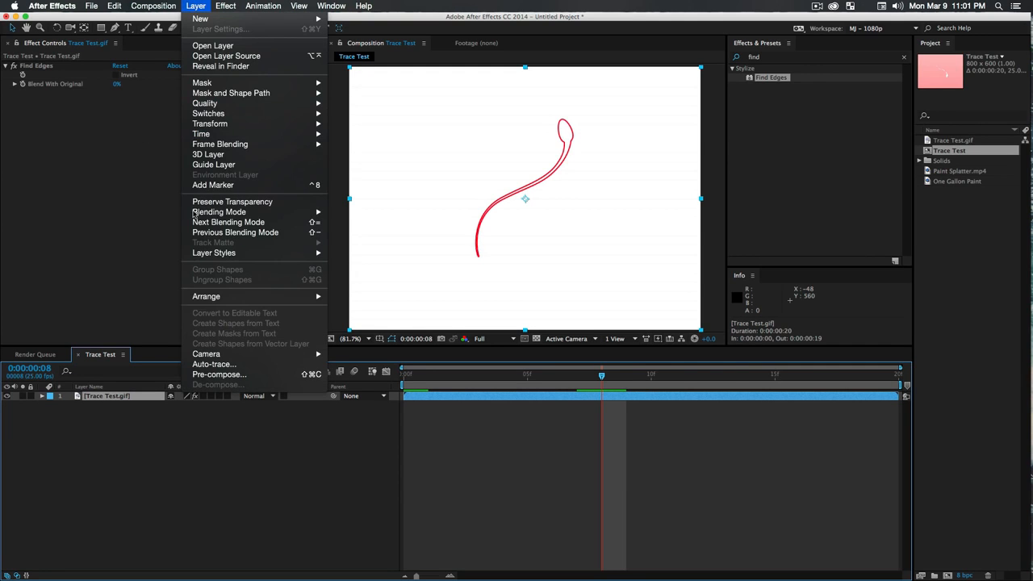
pyautogui.click(216, 364)
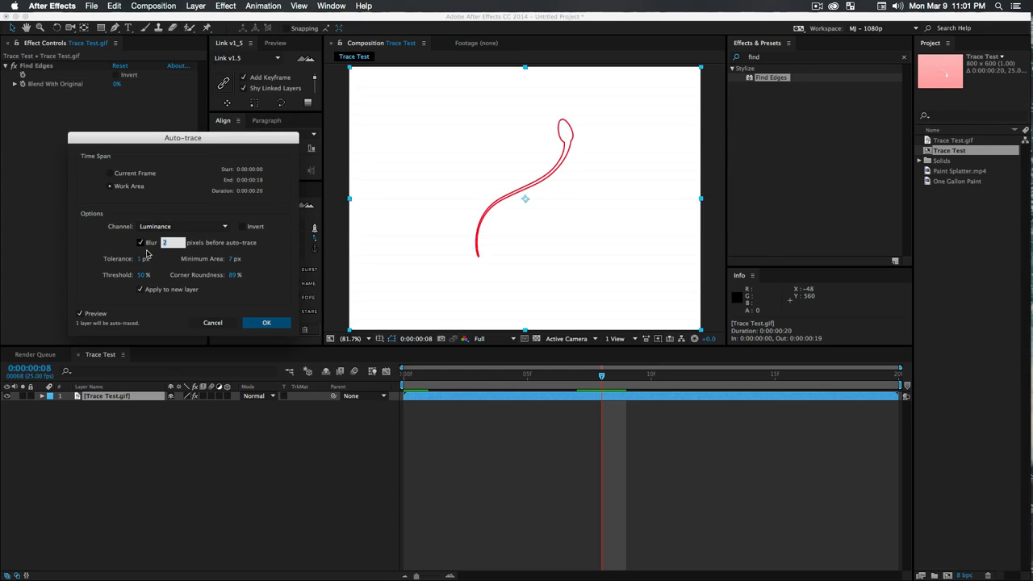
pyautogui.click(140, 243)
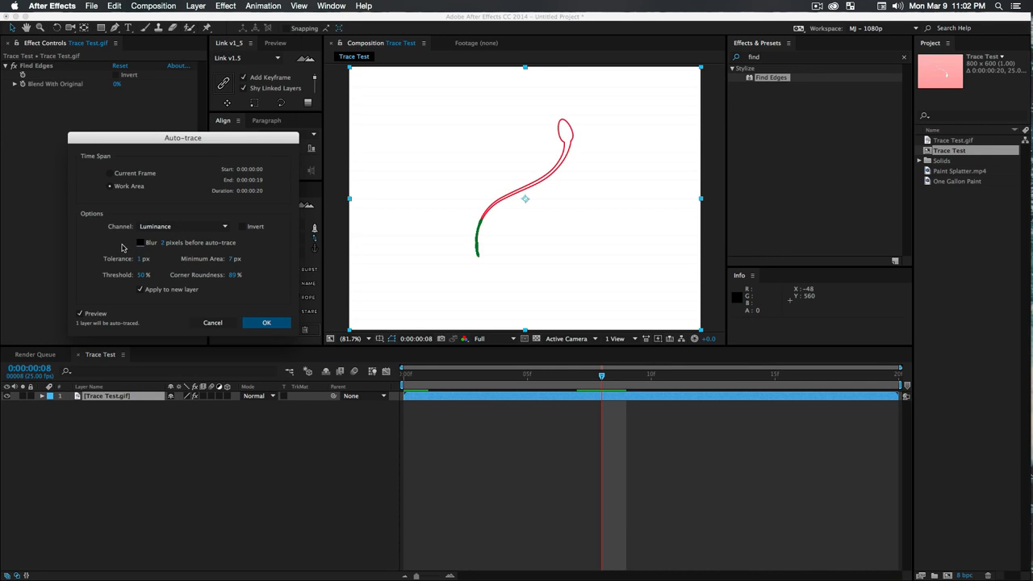
pyautogui.click(268, 323)
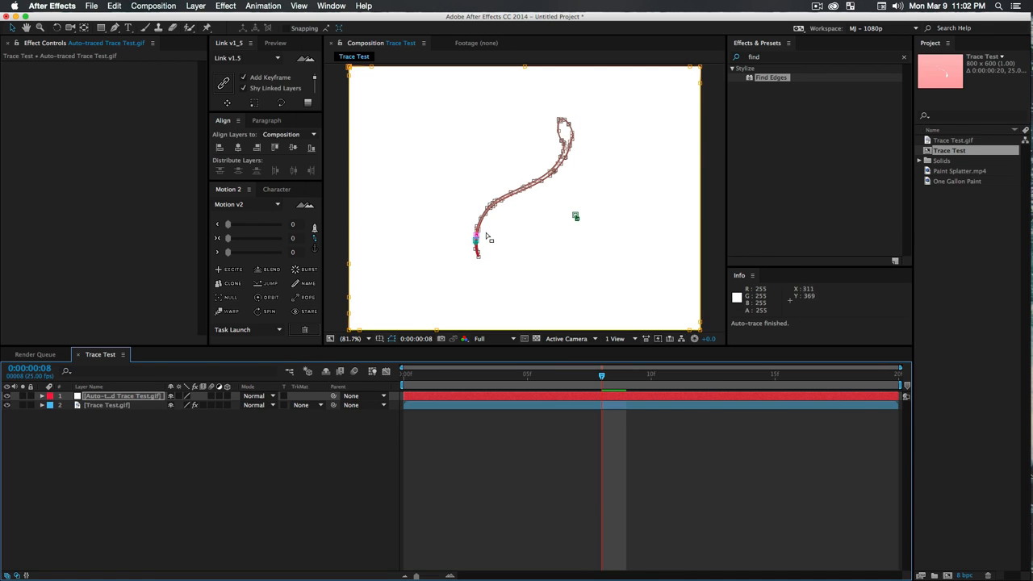
# Move the current time to 0:00:00:11, delete the original Trace Test.gif layer and preview the traced animation.
pyautogui.moveTo(618, 380)
pyautogui.mouseDown()
pyautogui.moveTo(725, 379)
pyautogui.moveTo(442, 398)
pyautogui.moveTo(671, 405)
pyautogui.mouseUp()
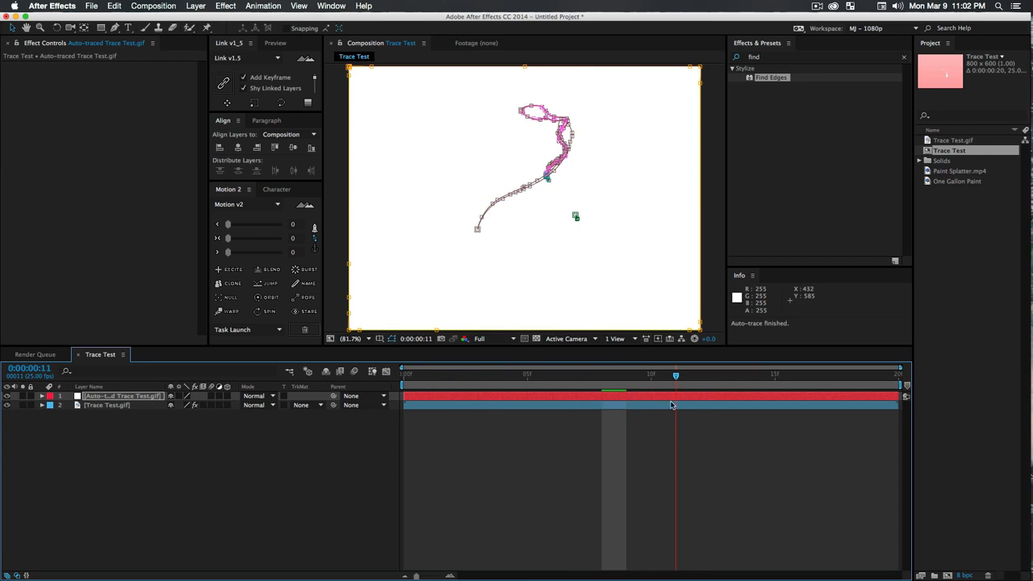
pyautogui.click(180, 474)
pyautogui.click(93, 406)
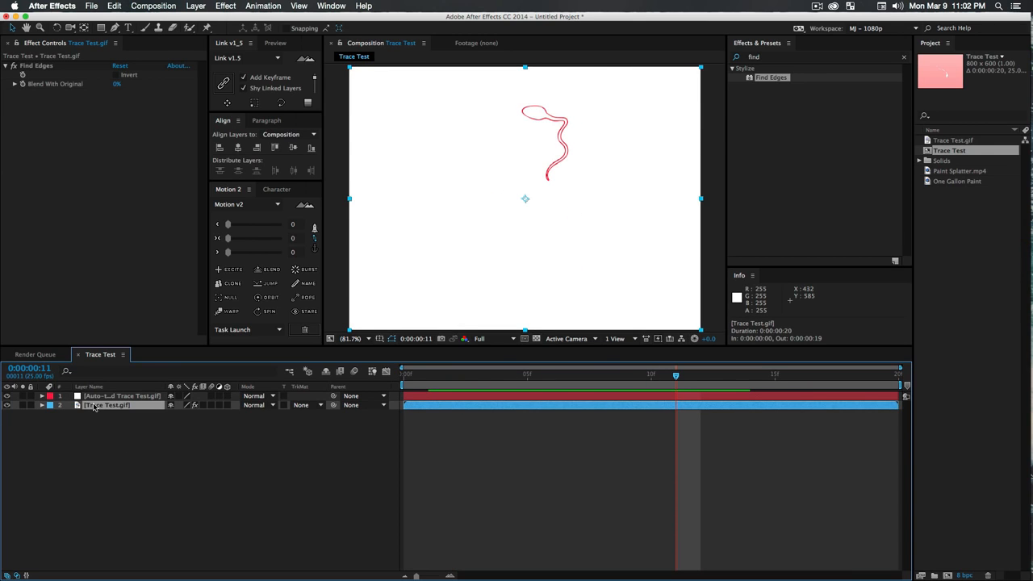
pyautogui.press('Delete')
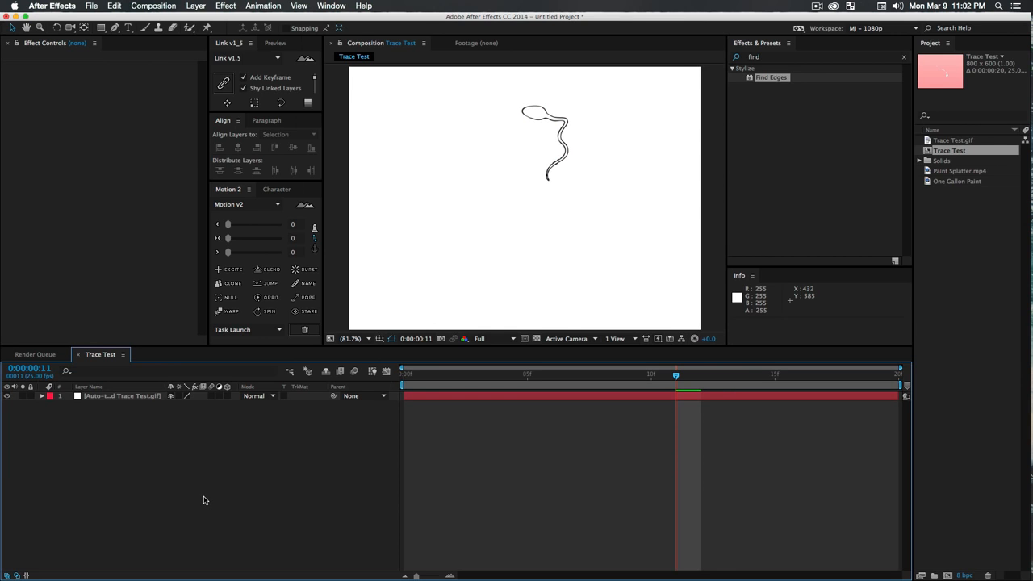
pyautogui.press('space')
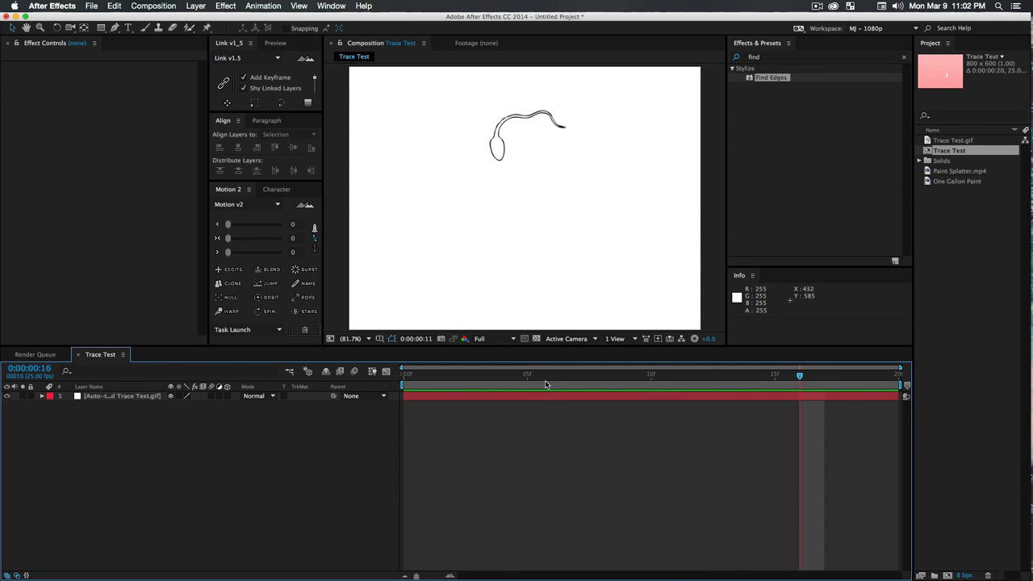
# Reveal the auto-traced layer's mask keyframes and pull several mask points around the shape's head outward at 0:00:00:05.
pyautogui.click(97, 398)
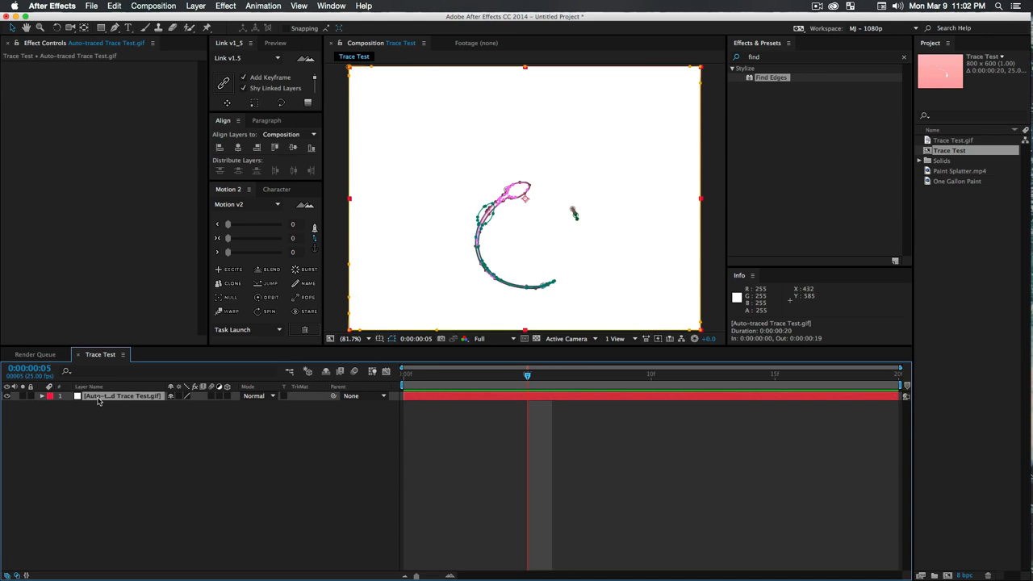
pyautogui.press('u')
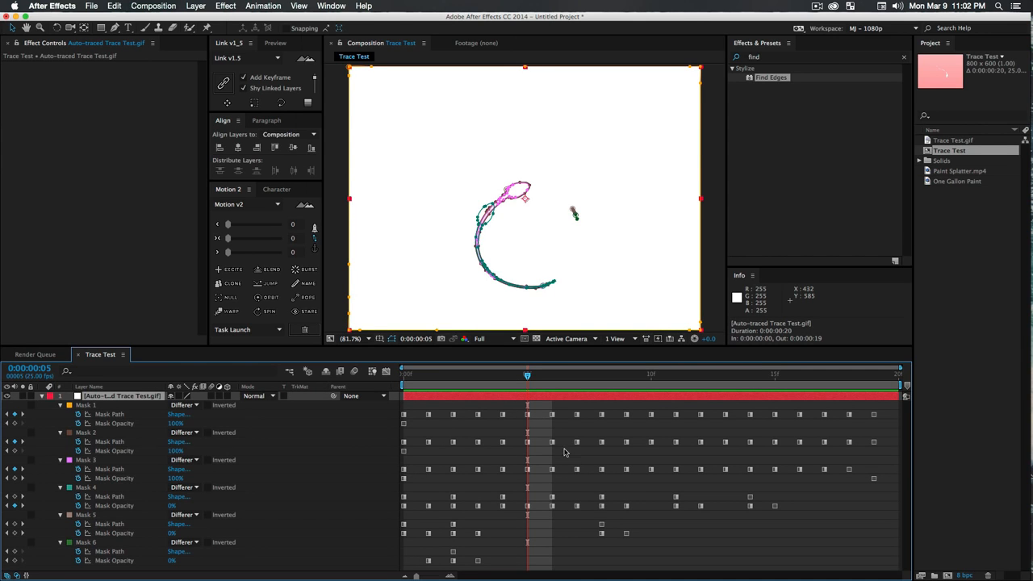
pyautogui.click(529, 417)
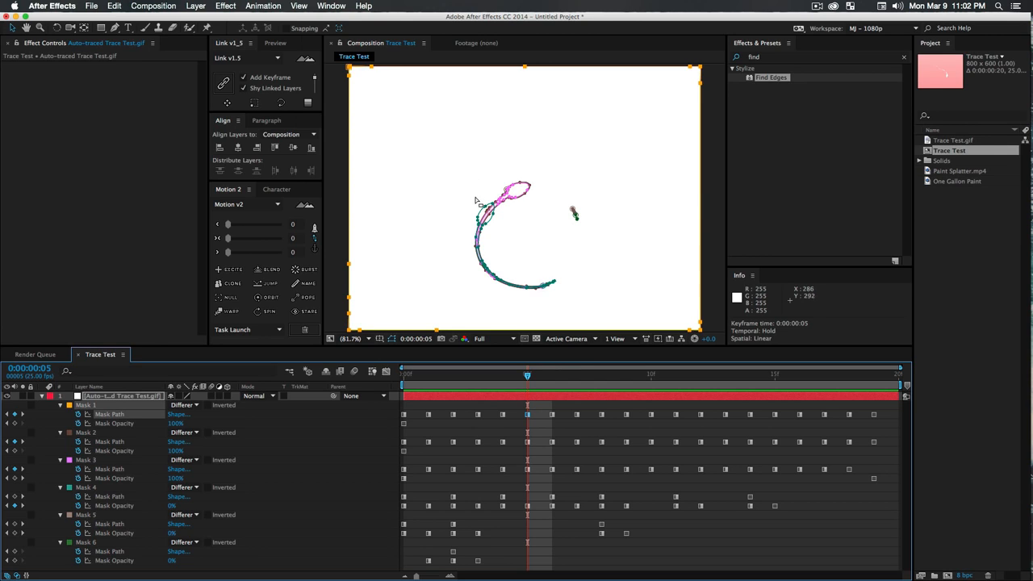
pyautogui.moveTo(478, 199); pyautogui.dragTo(453, 213)
pyautogui.moveTo(525, 194); pyautogui.dragTo(498, 173)
pyautogui.click(127, 397)
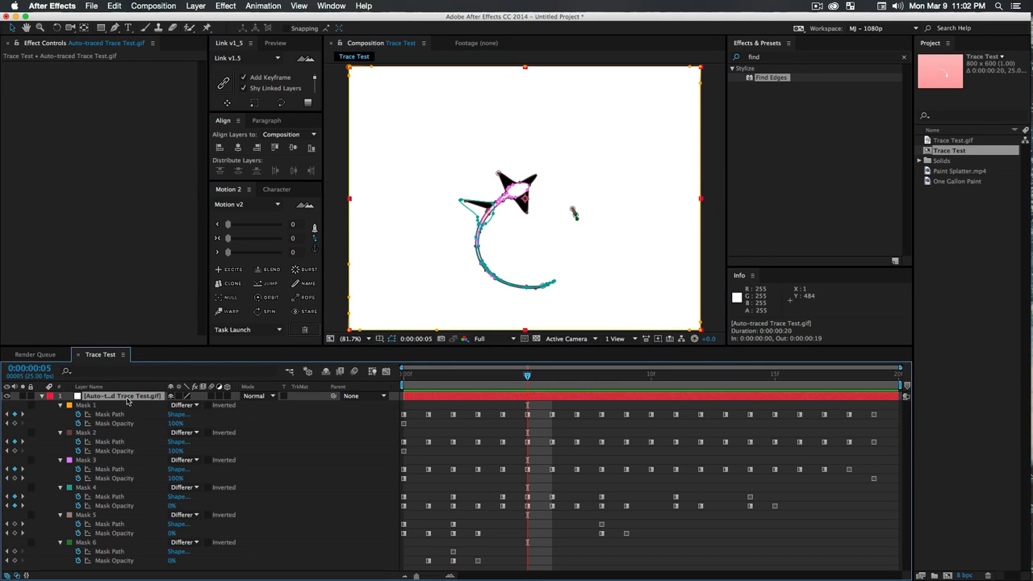
# Collapse the traced layer's keyframes, preview the line animation and move the current time to 0:00:00:04.
pyautogui.press('u')
pyautogui.click(231, 520)
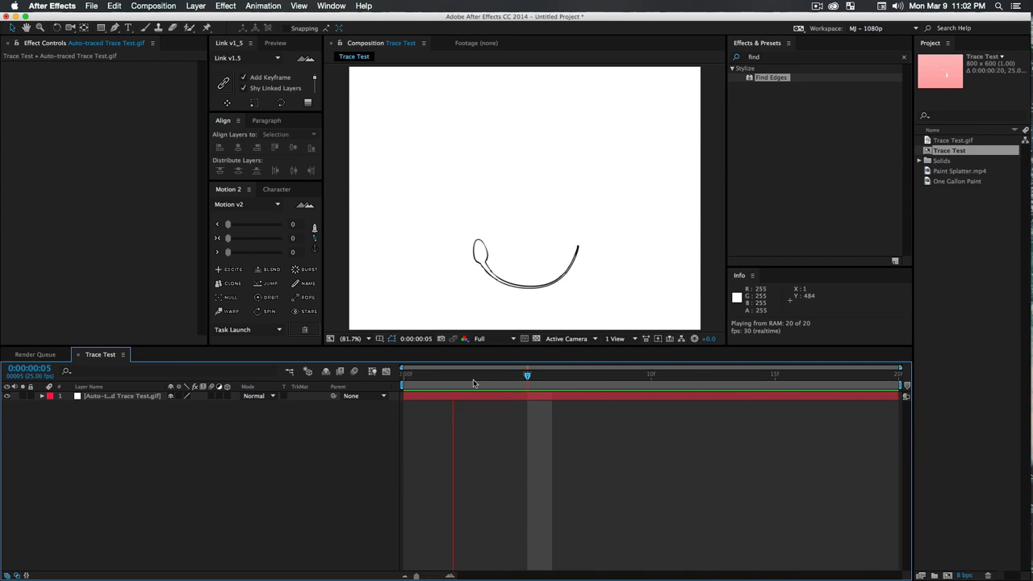
pyautogui.press('space')
pyautogui.moveTo(481, 377); pyautogui.dragTo(504, 375)
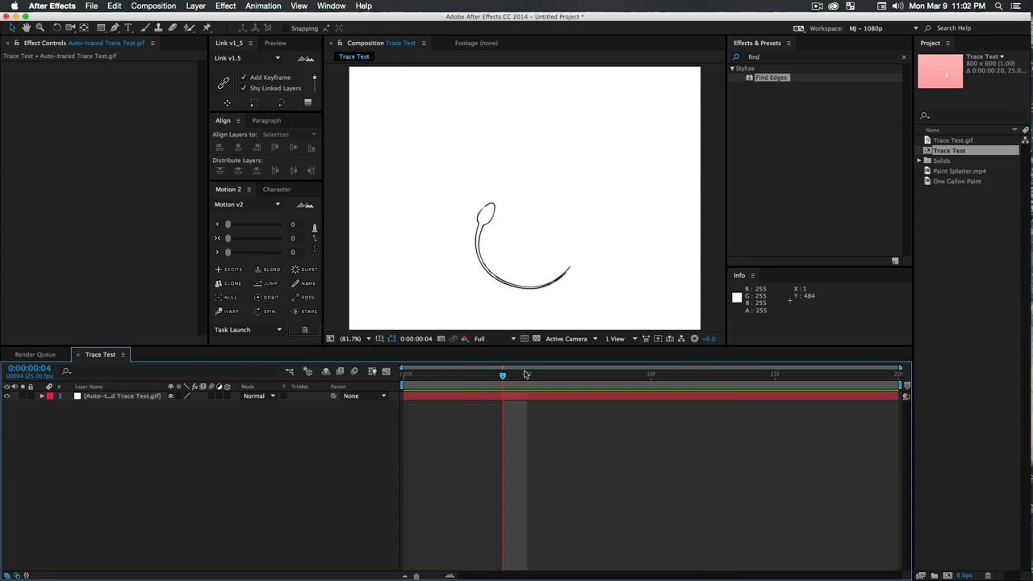
# Create a composition from the Paint Splatter.mp4 footage and move the current time to 0;00;08;13.
pyautogui.click(977, 212)
pyautogui.moveTo(947, 175)
pyautogui.mouseDown()
pyautogui.moveTo(924, 534)
pyautogui.moveTo(951, 576)
pyautogui.mouseUp()
pyautogui.moveTo(502, 377); pyautogui.dragTo(612, 378)
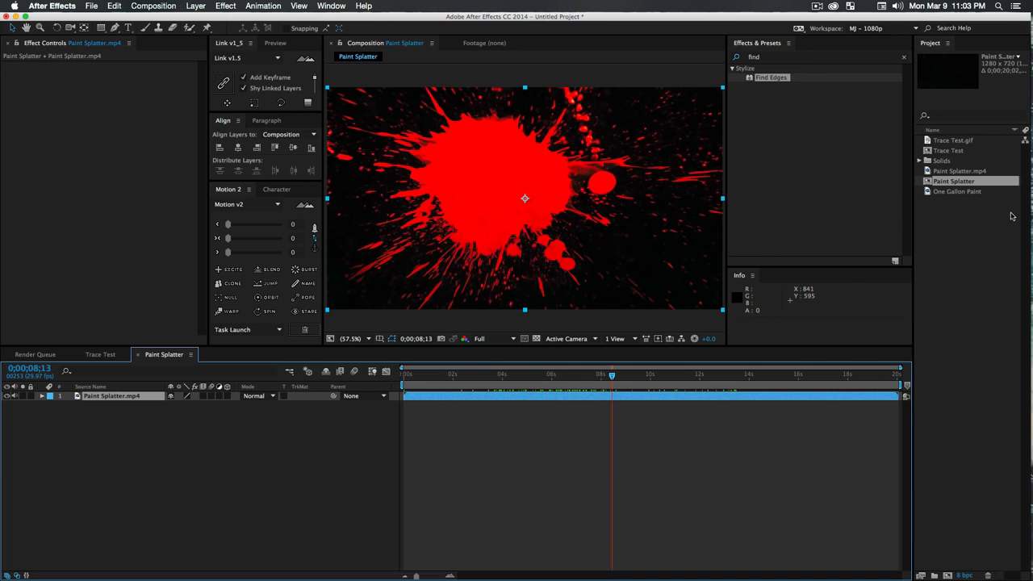
# Create a composition from the One Gallon Paint footage, end its work area at 0:00:12:12 and trim the composition to the work area.
pyautogui.click(958, 192)
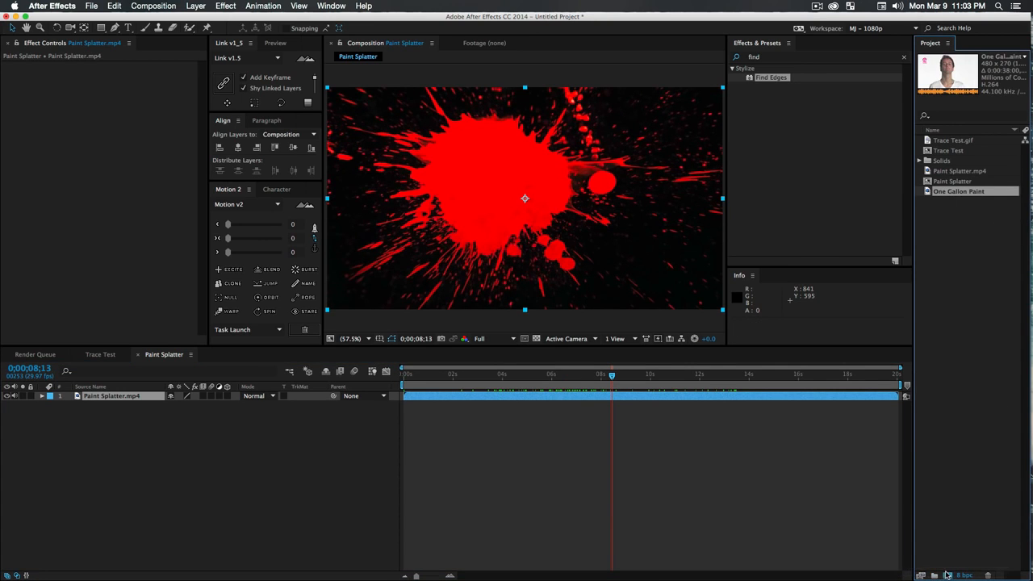
pyautogui.moveTo(947, 574); pyautogui.dragTo(947, 574)
pyautogui.moveTo(439, 380)
pyautogui.mouseDown()
pyautogui.moveTo(554, 376)
pyautogui.moveTo(508, 376)
pyautogui.moveTo(566, 378)
pyautogui.moveTo(567, 388)
pyautogui.mouseUp()
pyautogui.press('n')
pyautogui.rightClick(562, 387)
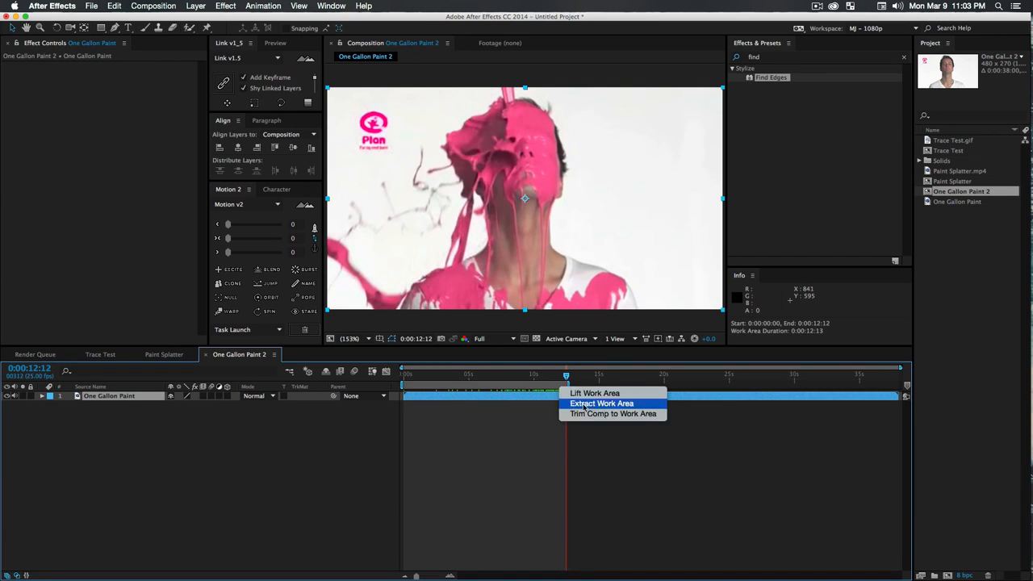
pyautogui.click(612, 413)
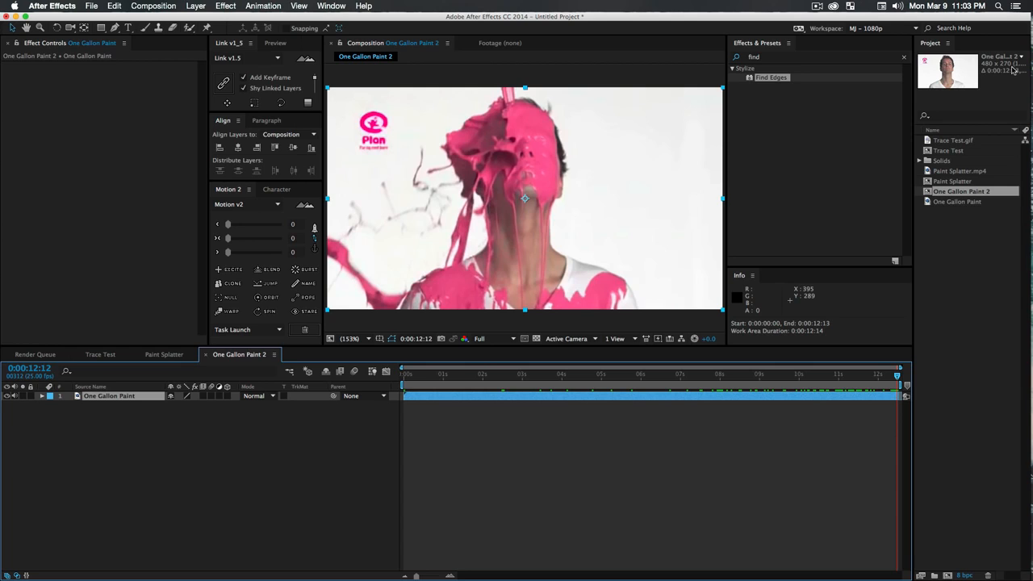
# Apply the Find Edges effect to the One Gallon Paint layer and deselect the layer.
pyautogui.click(112, 397)
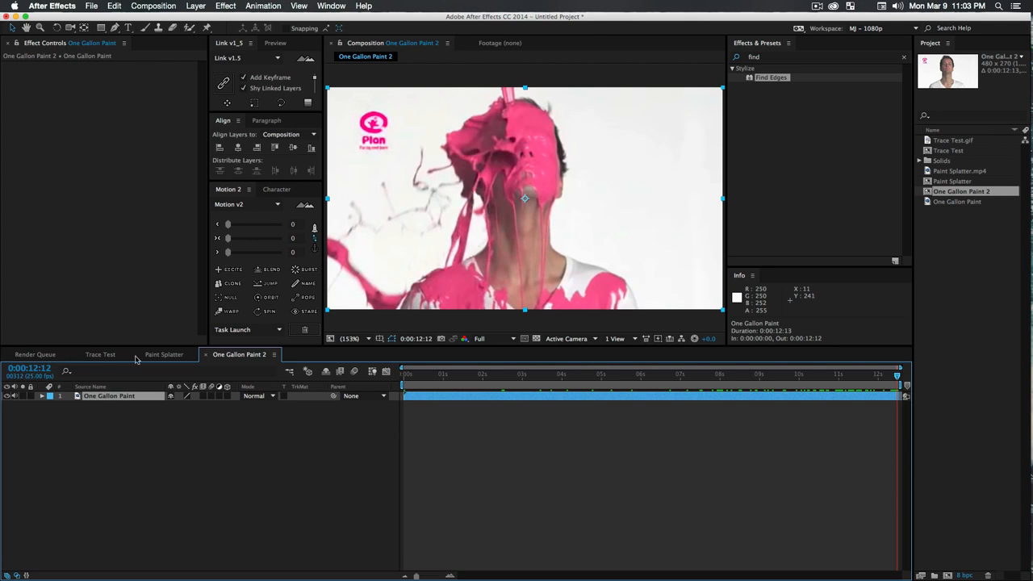
pyautogui.moveTo(771, 77); pyautogui.dragTo(110, 401)
pyautogui.click(219, 428)
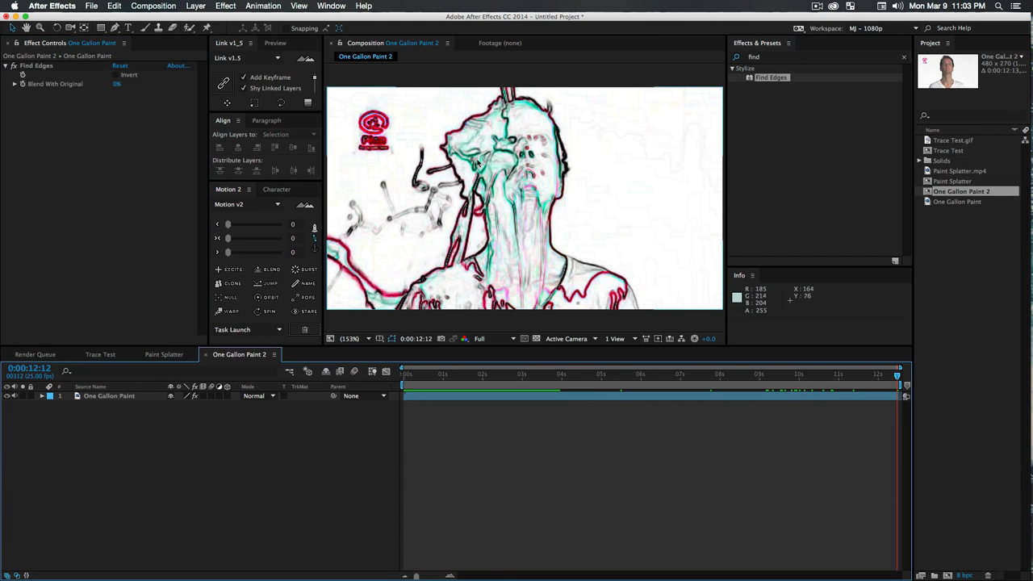
# Try to auto-trace the One Gallon Paint layer over the work area on Luminance, with a 4-pixel blur, applied to a new layer.
pyautogui.click(105, 398)
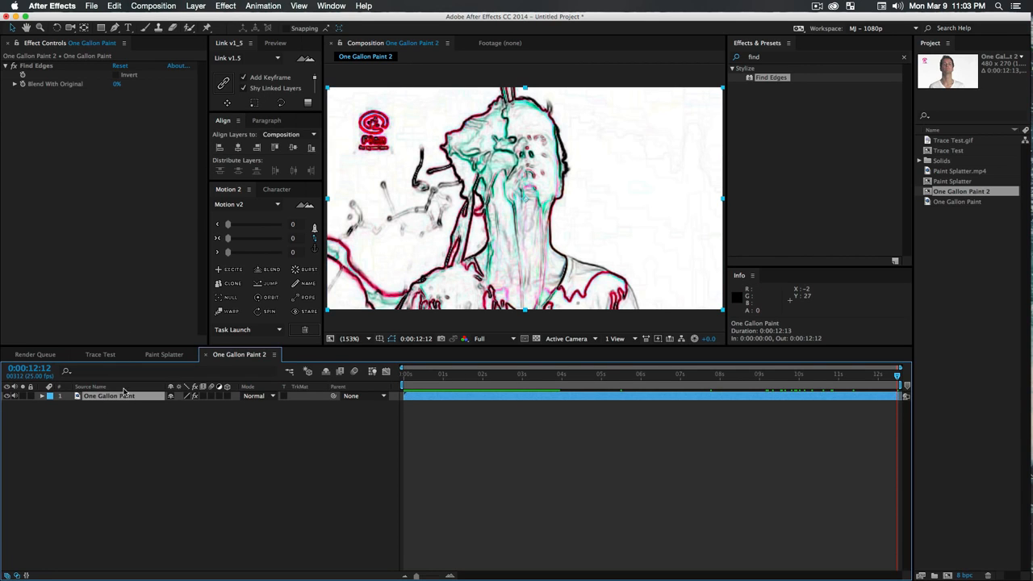
pyautogui.click(208, 5)
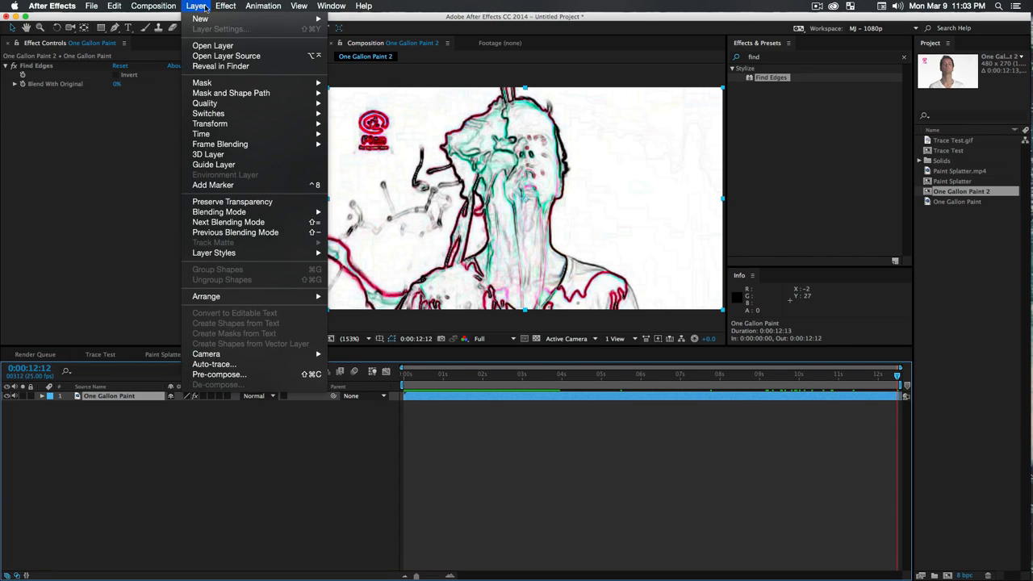
pyautogui.click(239, 364)
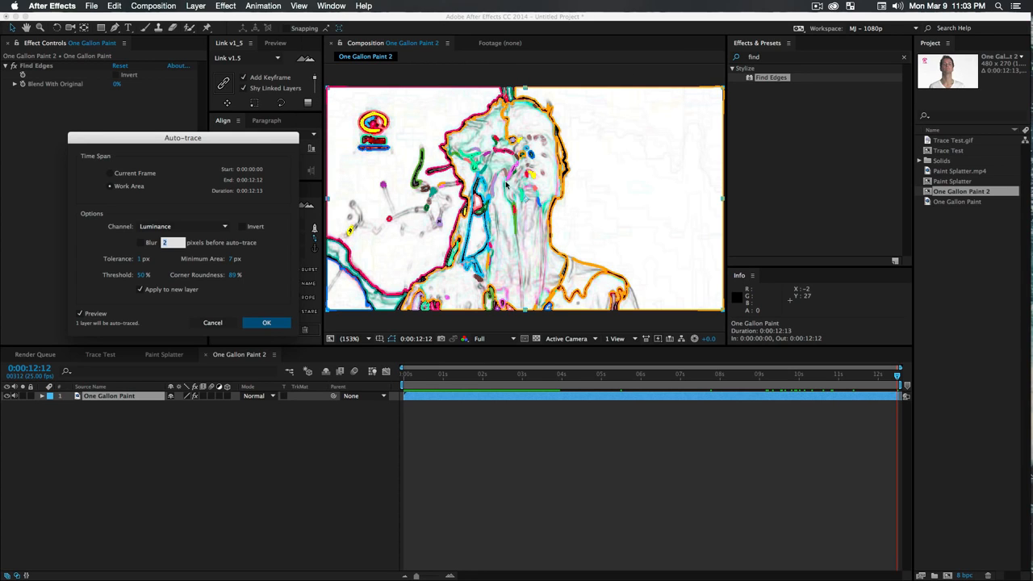
pyautogui.click(140, 244)
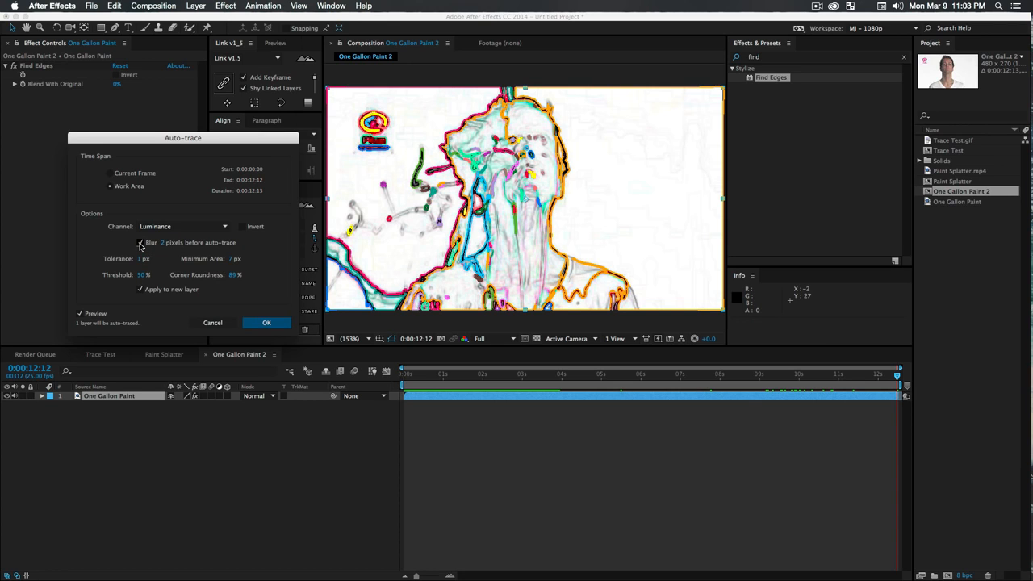
pyautogui.click(141, 243)
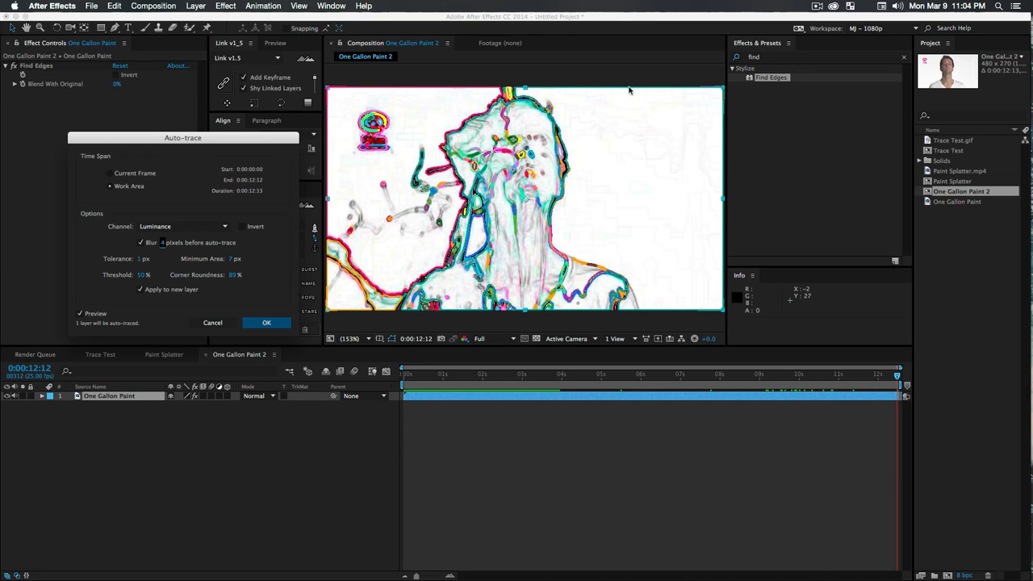
pyautogui.click(267, 324)
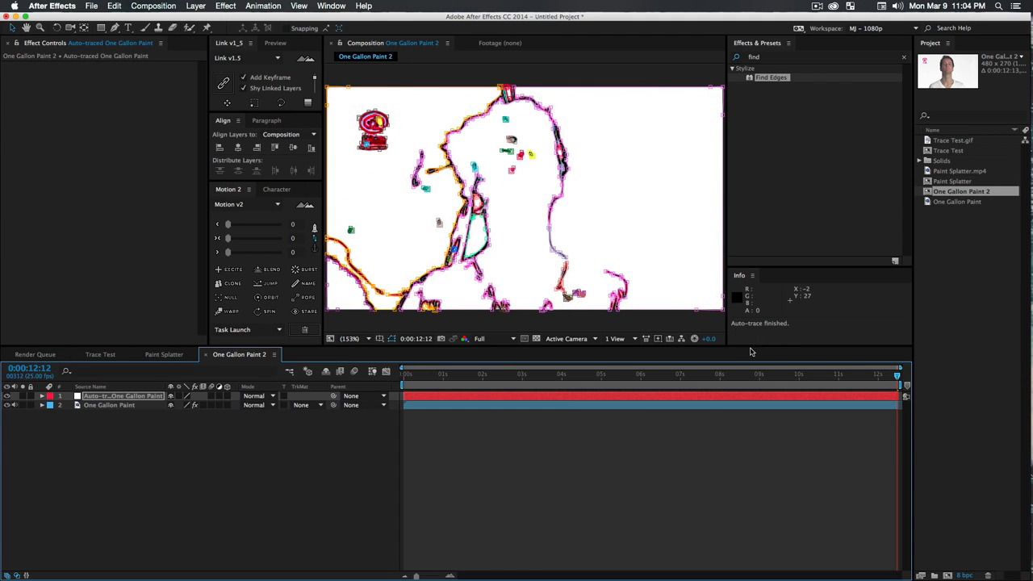
# Hide the One Gallon Paint source layer and preview the traced animation.
pyautogui.click(4, 410)
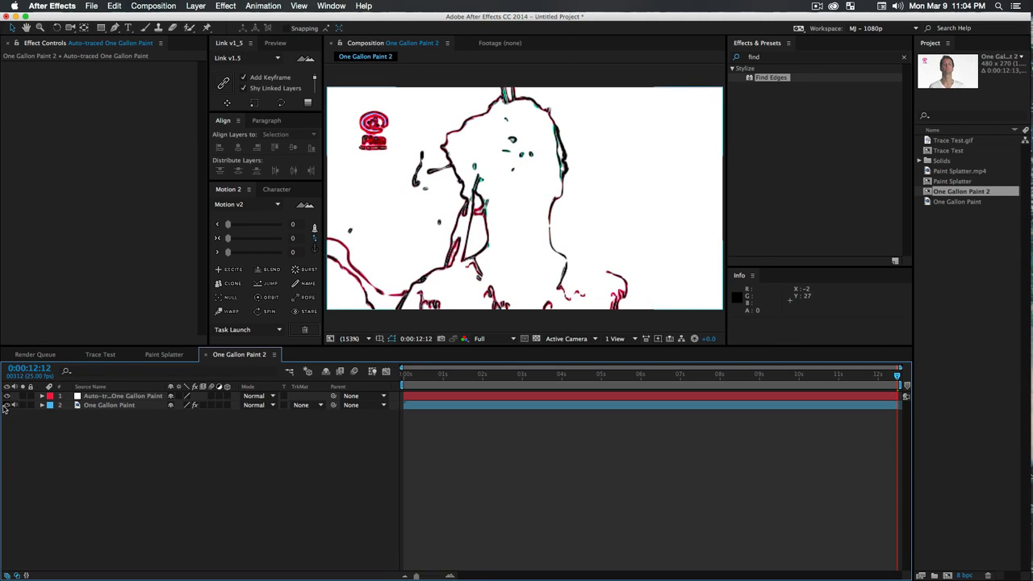
pyautogui.click(6, 406)
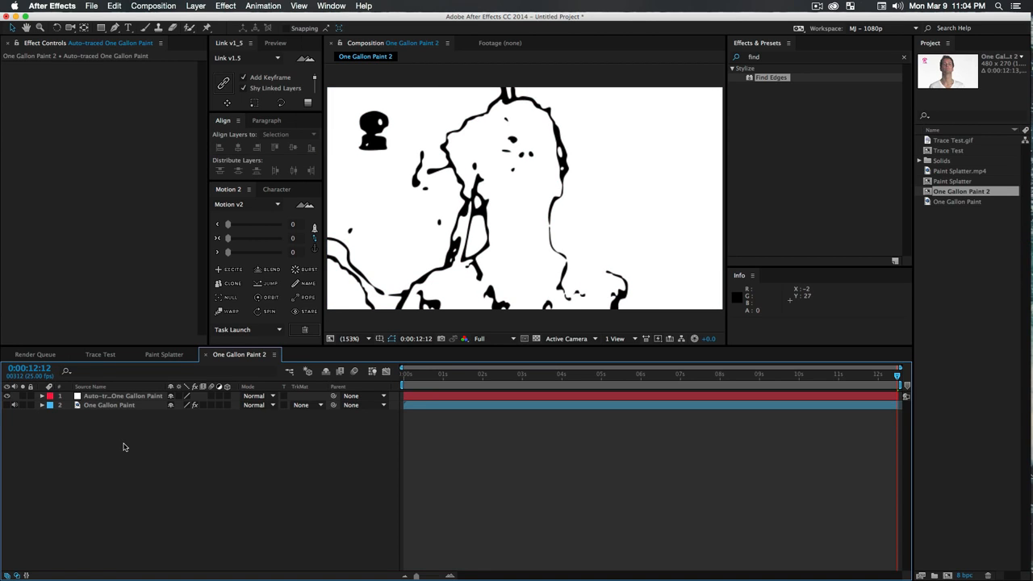
pyautogui.press('KP_0')
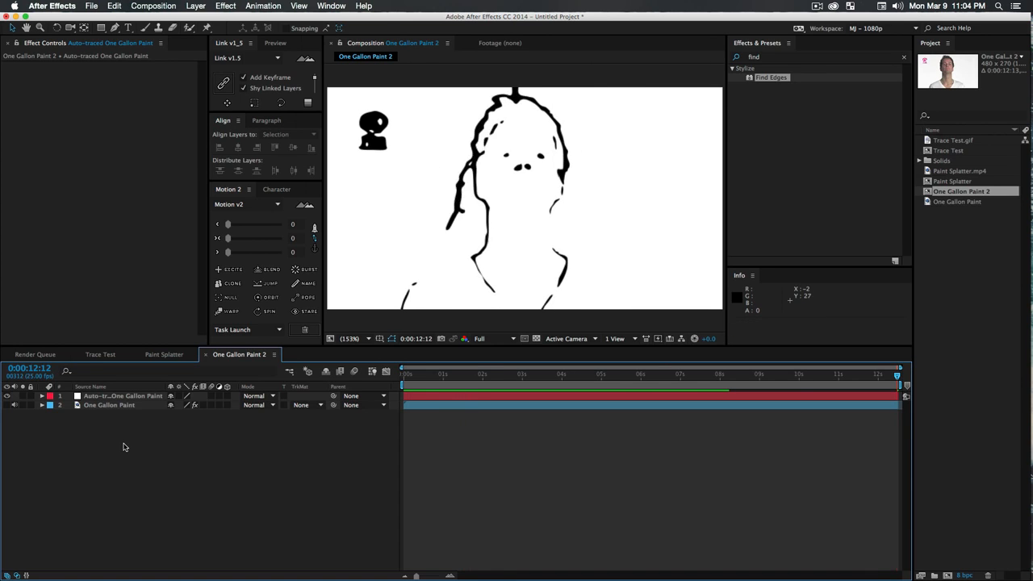
pyautogui.press('space')
# Undo hiding the source layer and undo the blurred auto-trace.
pyautogui.press('super+z')
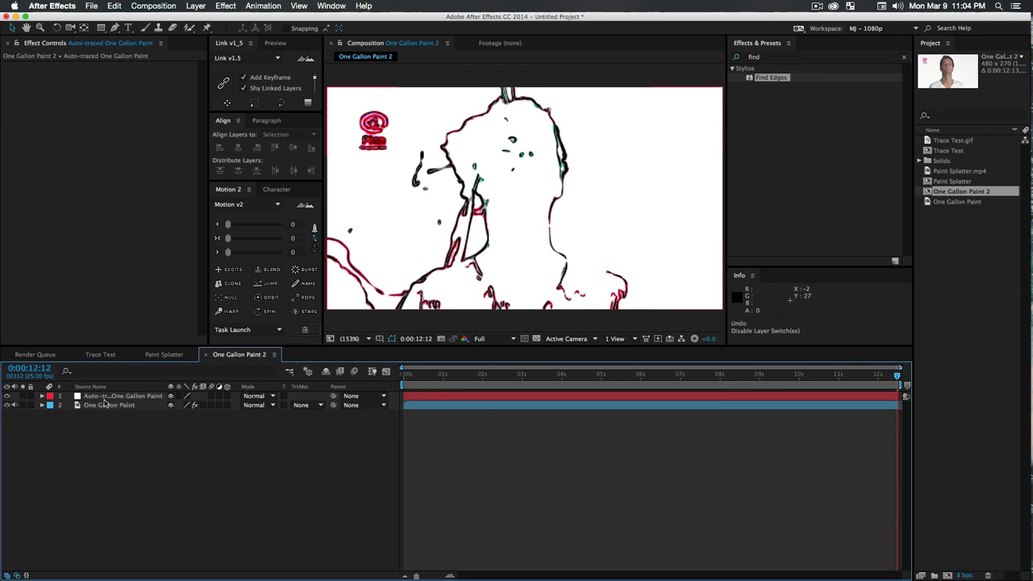
pyautogui.press('super+z')
# Start another Auto-trace of the One Gallon Paint layer with Blur disabled and the threshold set to 68%.
pyautogui.click(104, 401)
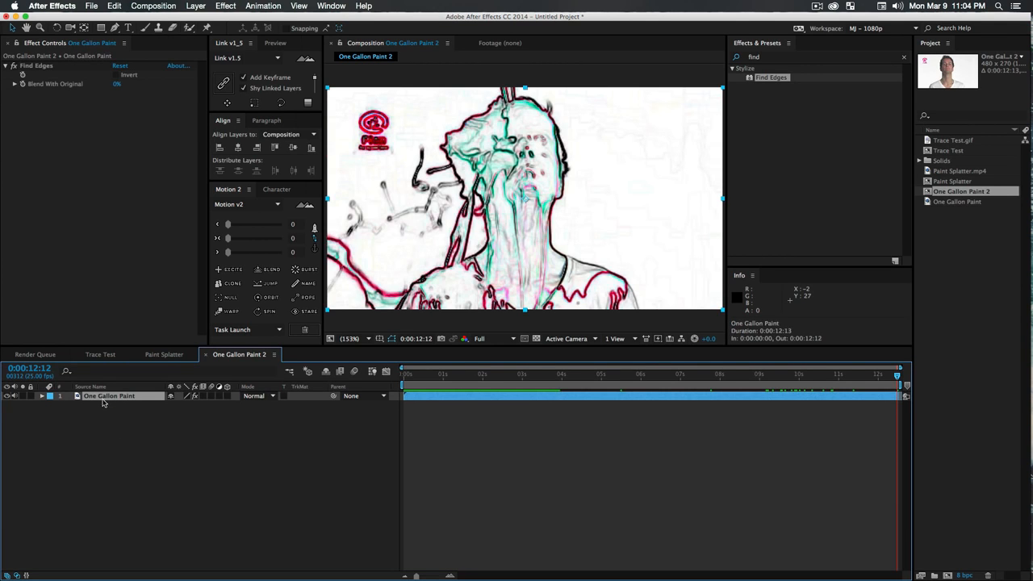
pyautogui.click(196, 6)
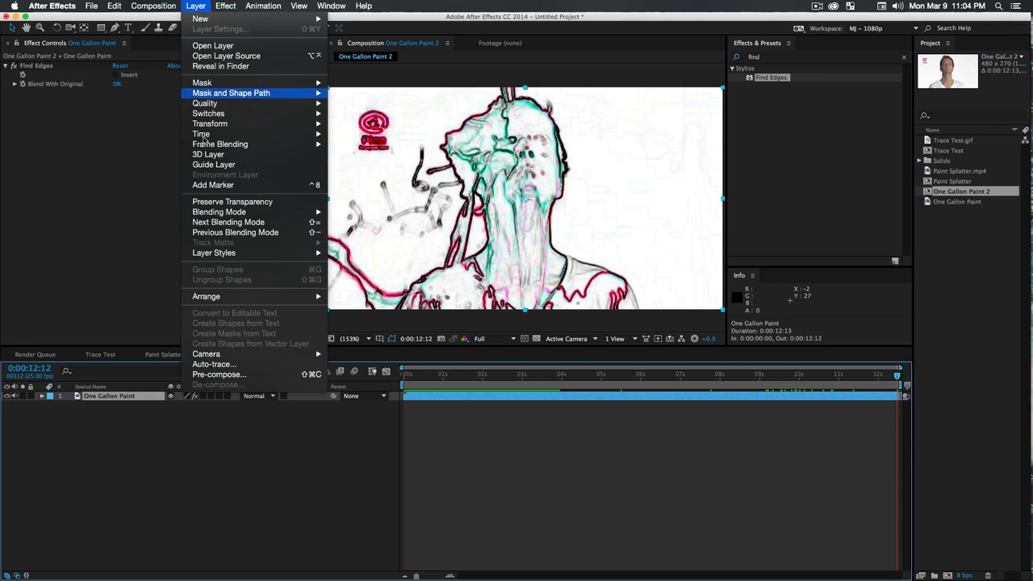
pyautogui.click(267, 364)
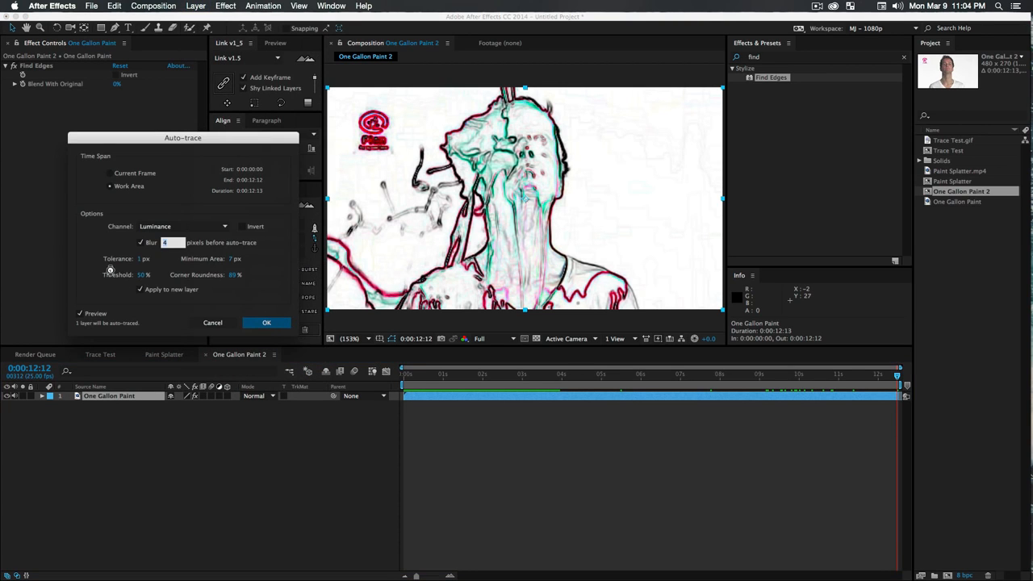
pyautogui.click(140, 242)
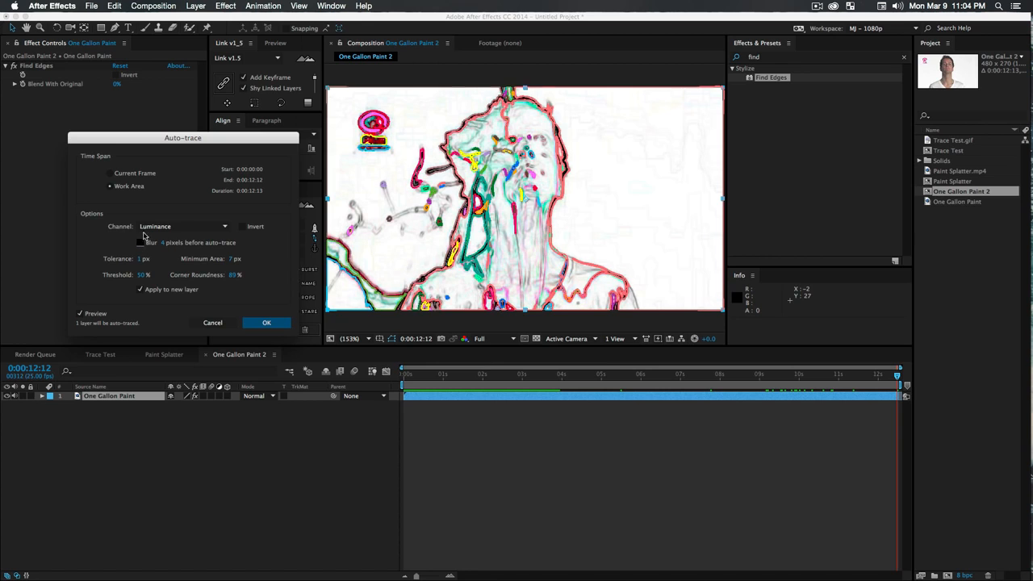
pyautogui.click(144, 275)
pyautogui.moveTo(151, 274); pyautogui.dragTo(152, 275)
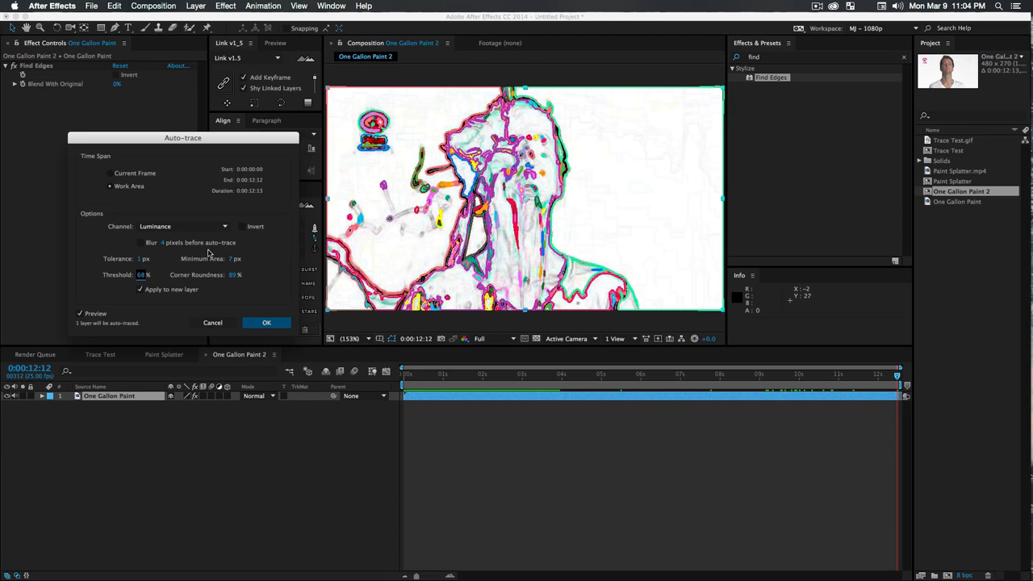
# Set the minimum area to 15 px and corner roundness to 46%, and run the auto-trace.
pyautogui.click(232, 258)
pyautogui.press('Up')
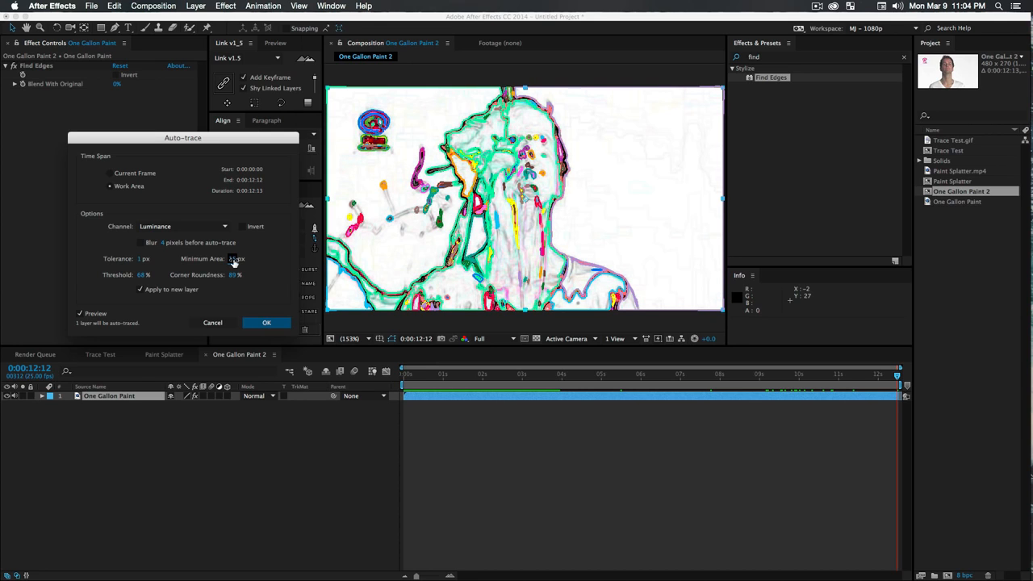
pyautogui.click(270, 325)
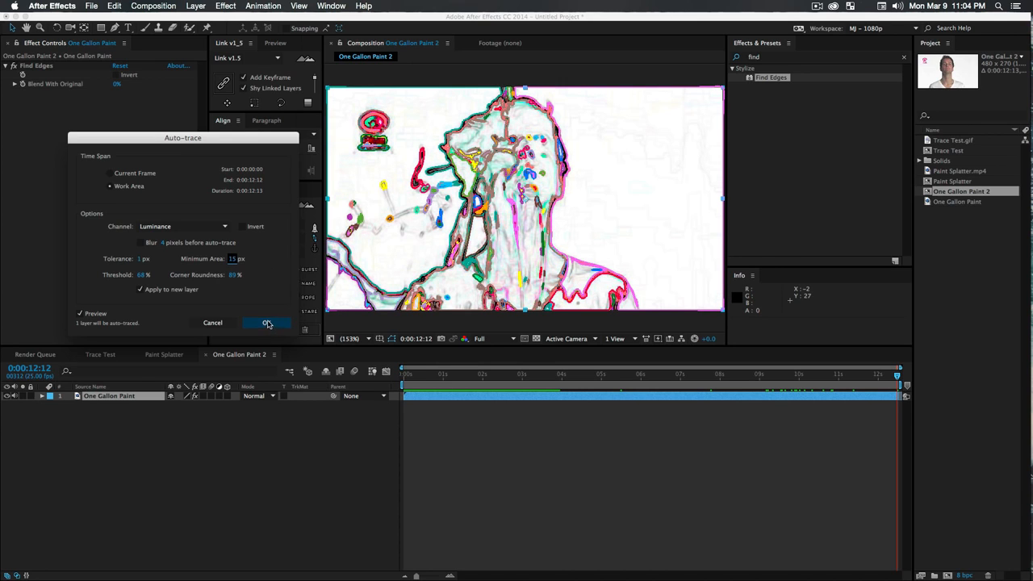
pyautogui.moveTo(233, 276); pyautogui.dragTo(210, 280)
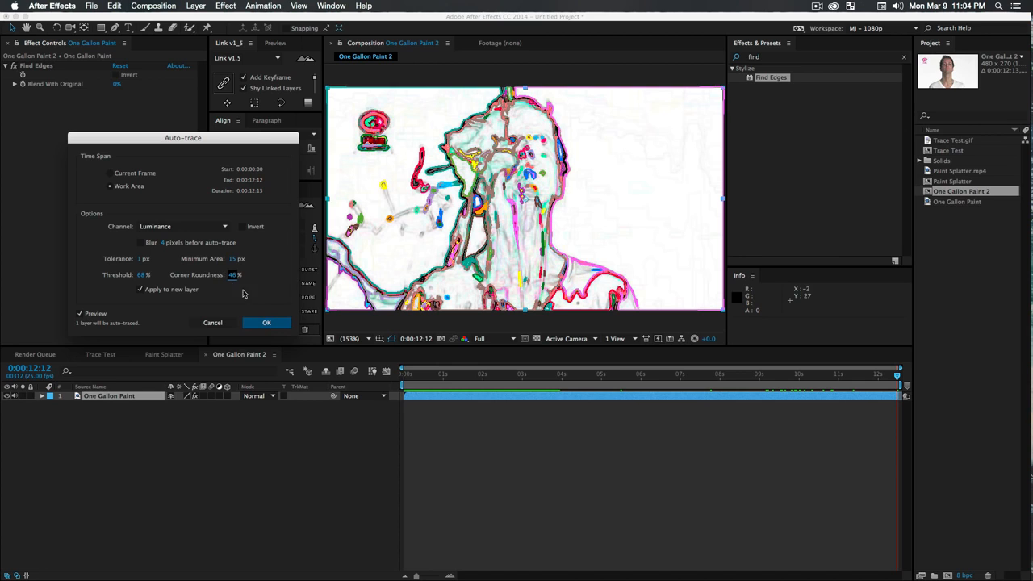
pyautogui.click(265, 322)
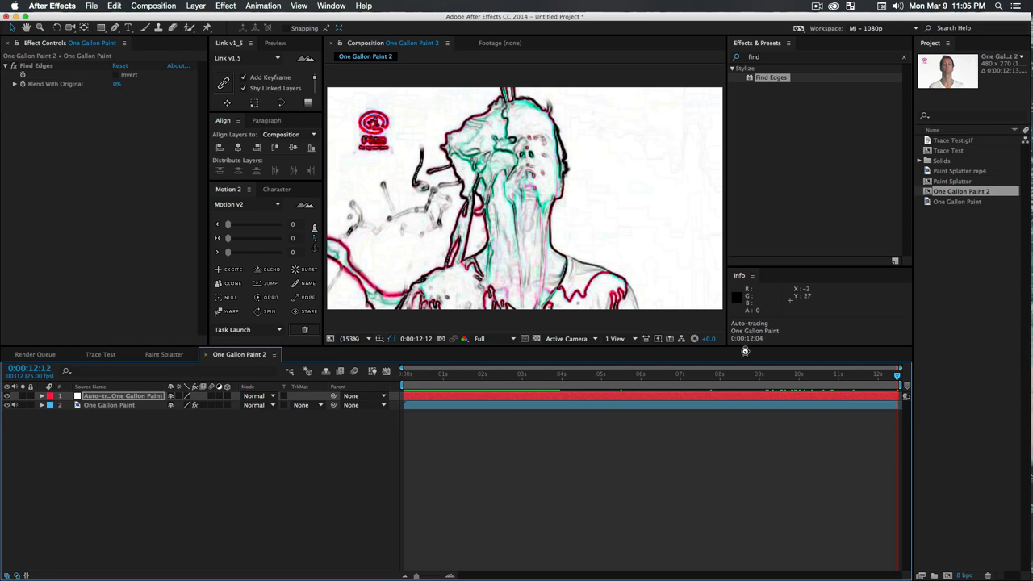
# Hide the One Gallon Paint source layer and preview the more detailed traced animation.
pyautogui.click(126, 444)
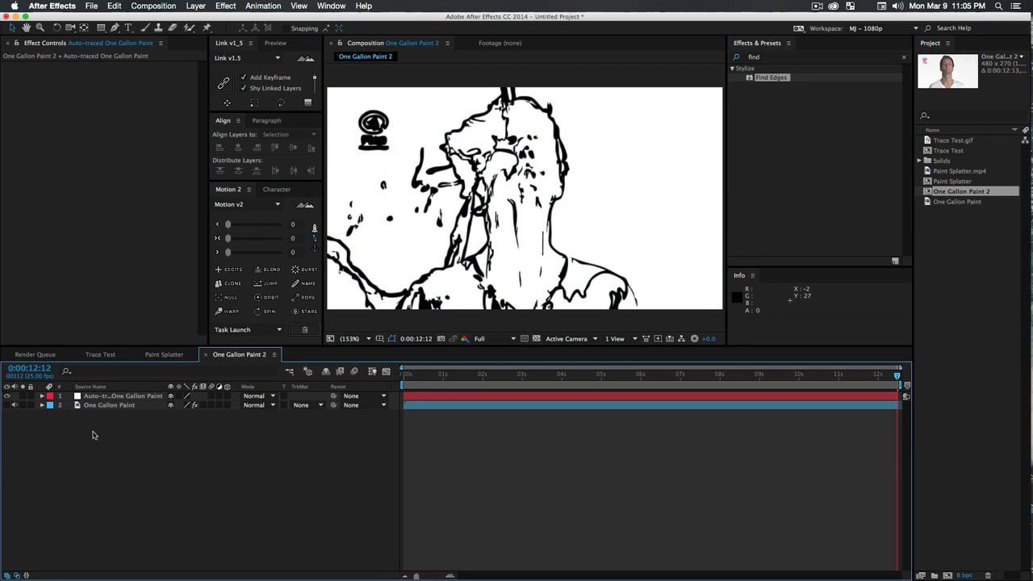
pyautogui.press('space')
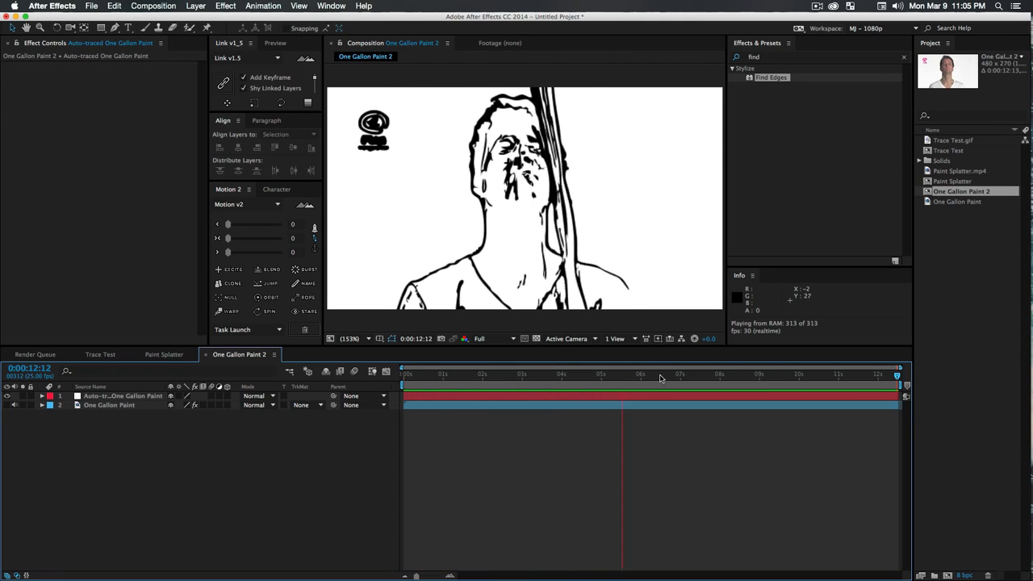
pyautogui.press('space')
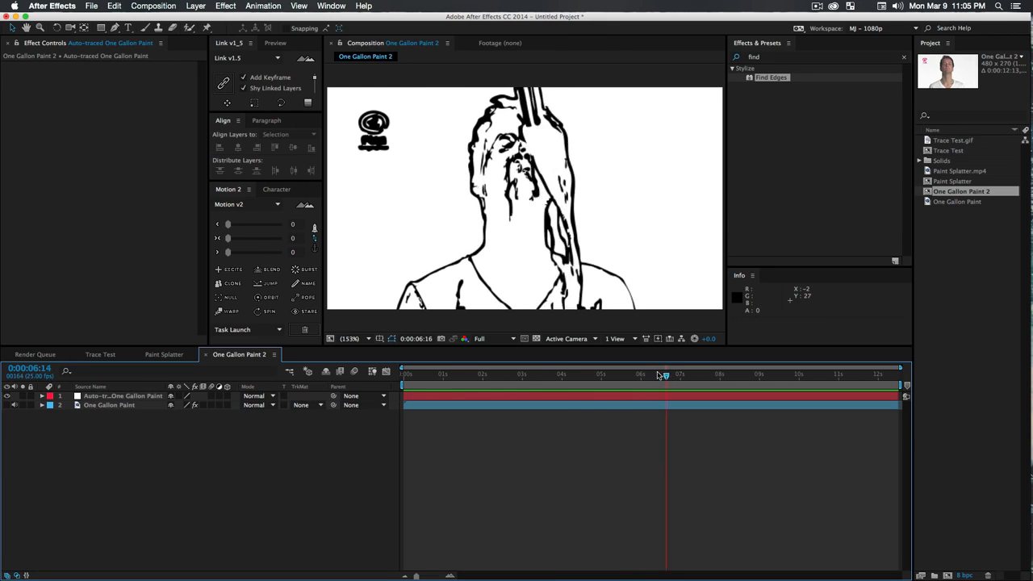
# Examine the mask path and opacity keyframes of all masks on the auto-traced layer, and collapse the layer.
pyautogui.click(125, 396)
pyautogui.press('m')
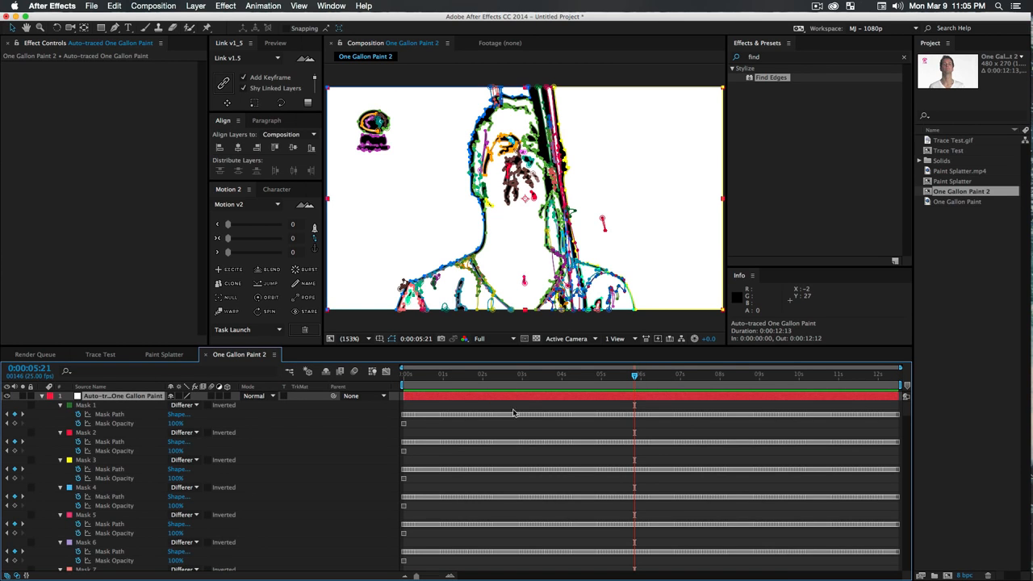
pyautogui.scroll(-20, 525, 420)
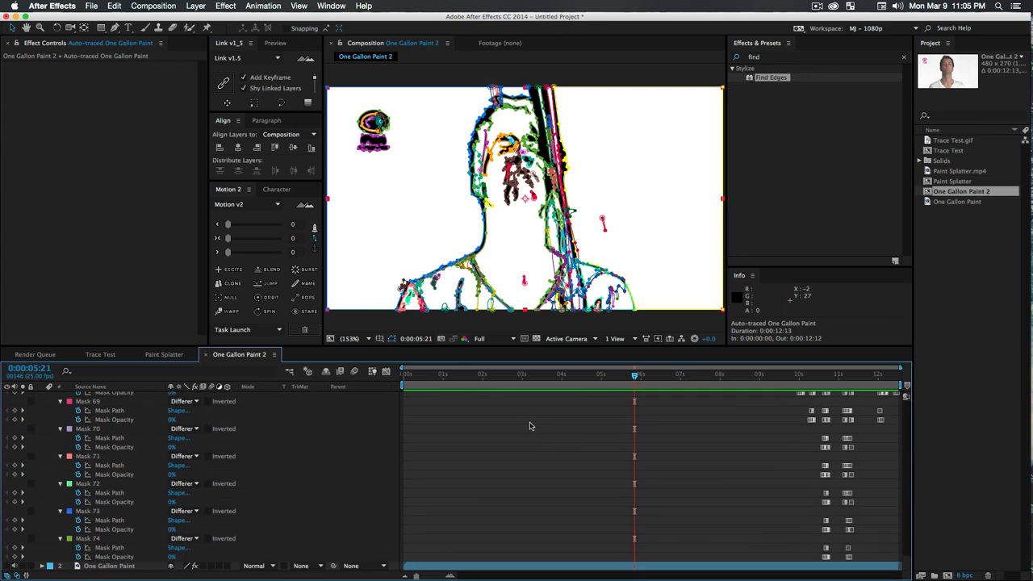
pyautogui.scroll(20, 532, 424)
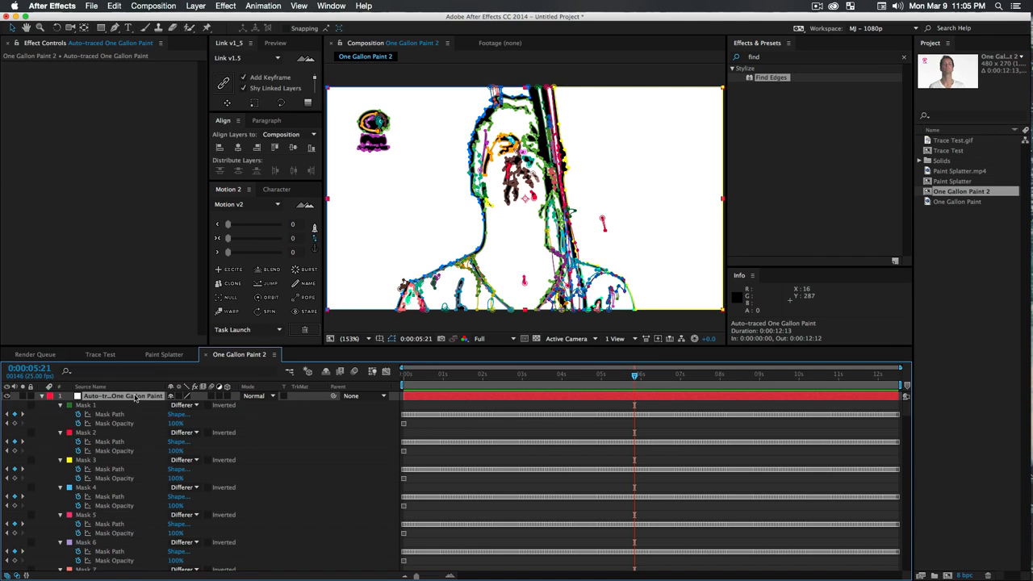
pyautogui.click(98, 406)
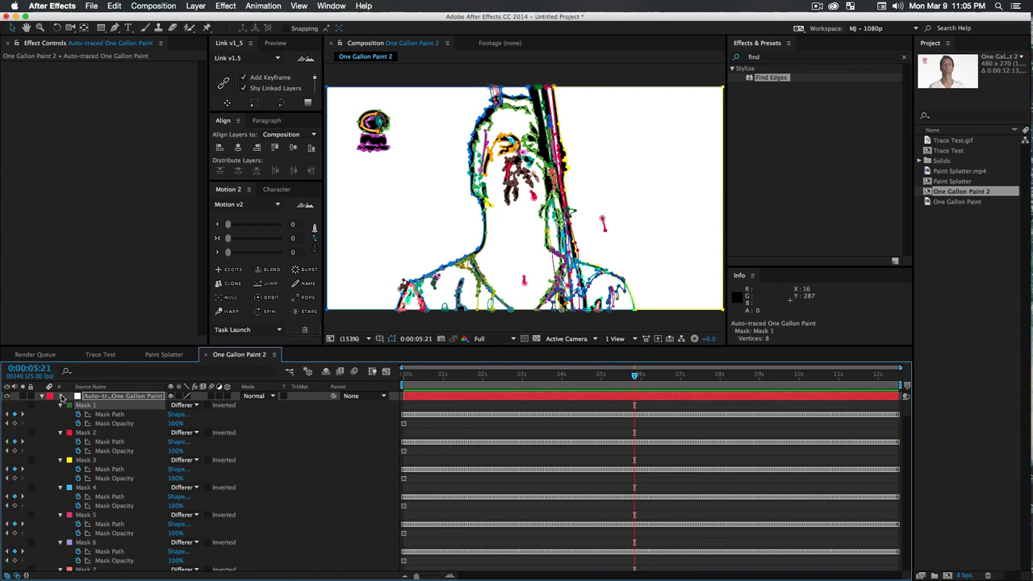
pyautogui.click(43, 397)
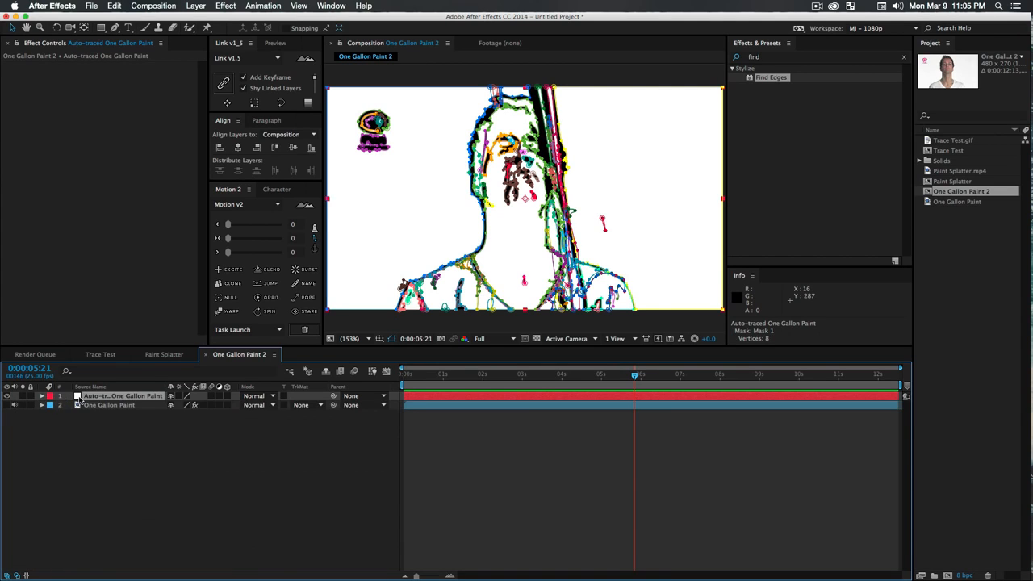
# Apply the Fill effect to the auto-traced One Gallon Paint layer and deselect the layer.
pyautogui.click(743, 58)
pyautogui.write('fill')
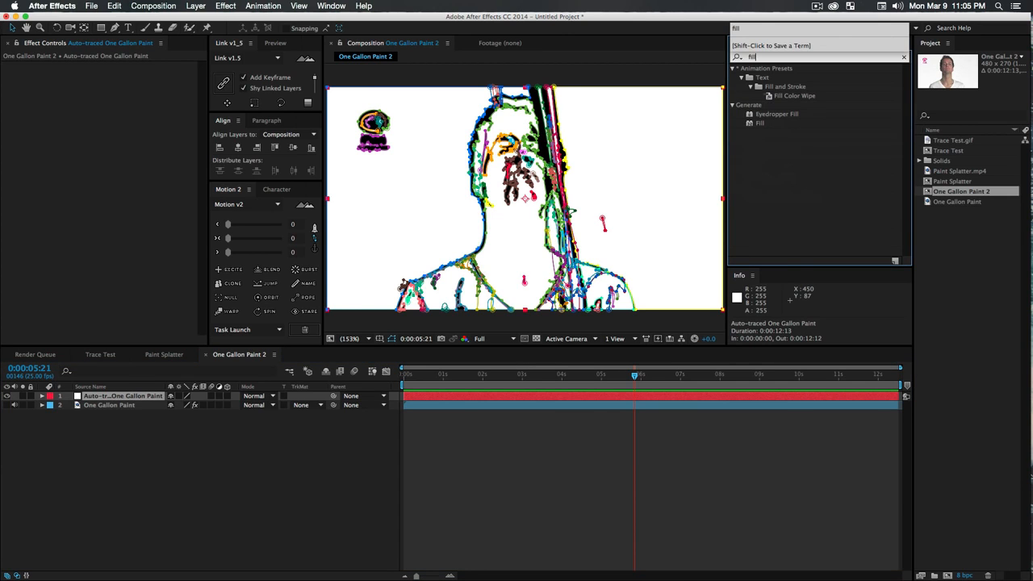
pyautogui.moveTo(759, 122); pyautogui.dragTo(110, 147)
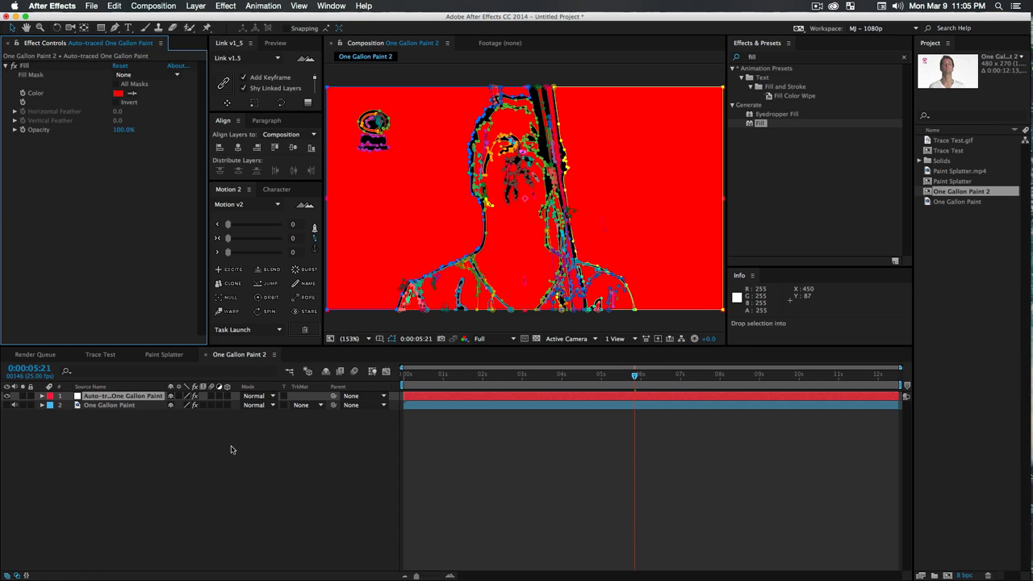
pyautogui.click(236, 448)
# Set the Fill effect's color to blue (000CFF) and preview the recolored animation.
pyautogui.click(118, 94)
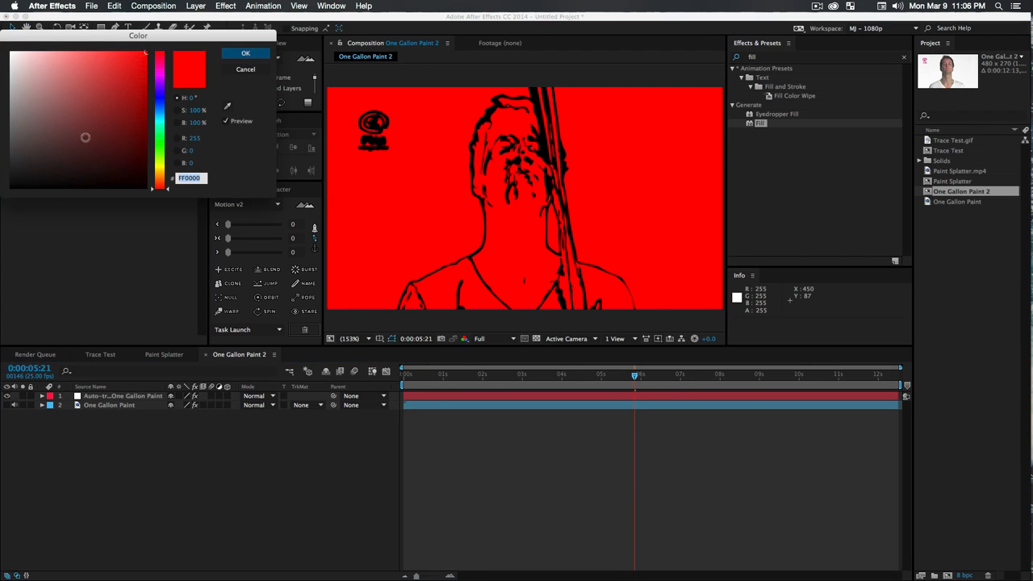
pyautogui.moveTo(156, 151); pyautogui.dragTo(158, 96)
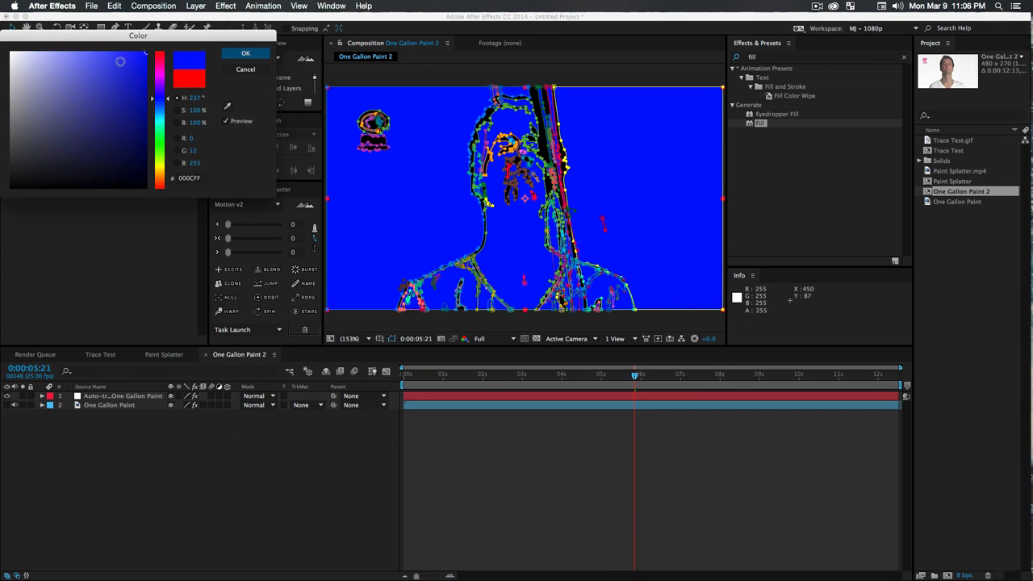
pyautogui.click(245, 52)
pyautogui.click(266, 482)
pyautogui.press('space')
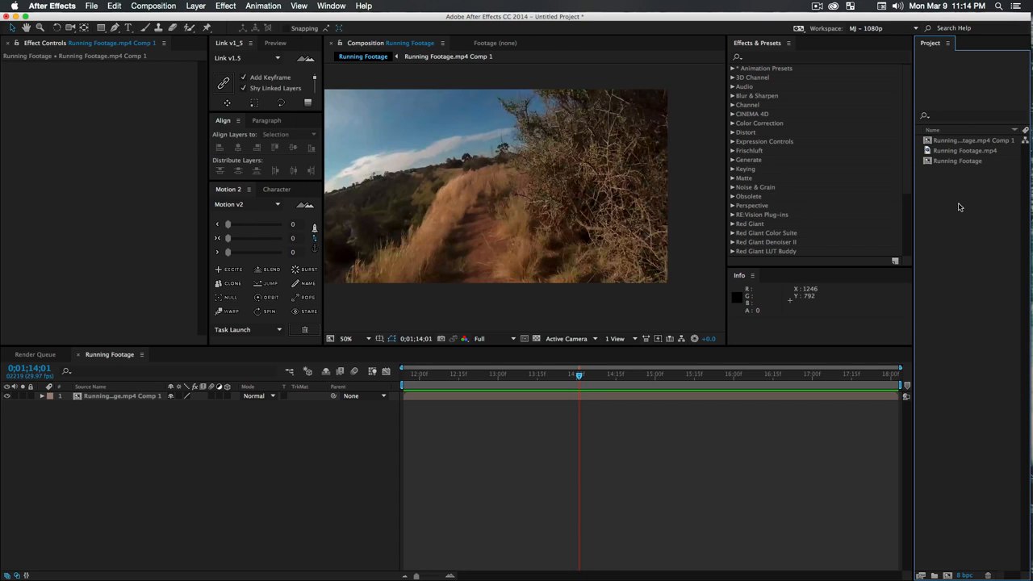
# Preview the Running Footage composition from its start and move the current time to 0;01;12;17.
pyautogui.moveTo(579, 377); pyautogui.dragTo(326, 385)
pyautogui.click(150, 396)
pyautogui.press('space')
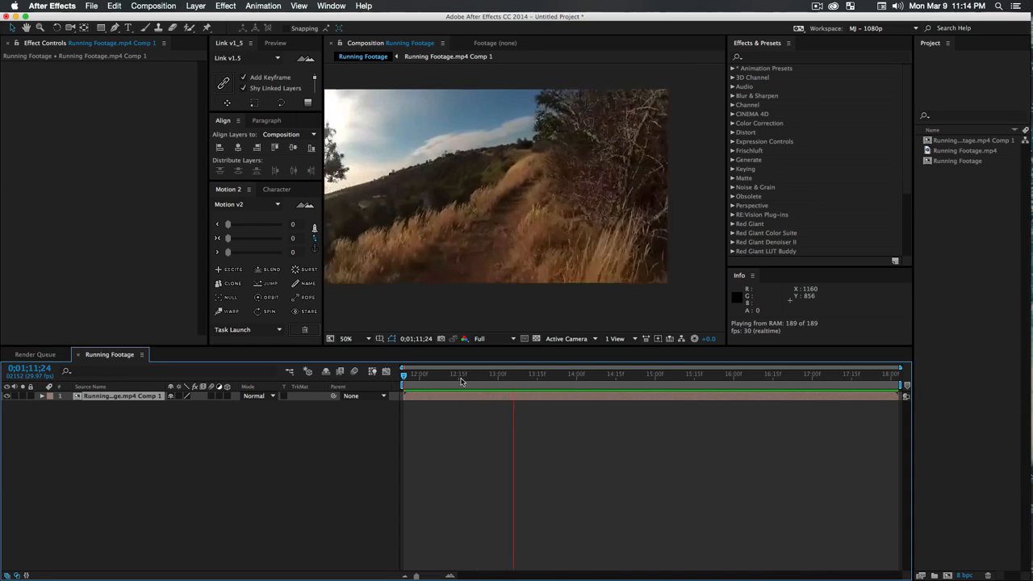
pyautogui.click(456, 376)
pyautogui.moveTo(456, 377)
pyautogui.mouseDown()
pyautogui.moveTo(438, 377)
pyautogui.moveTo(464, 377)
pyautogui.mouseUp()
pyautogui.click(213, 436)
# Apply Warp Stabilizer VFX to the Running Footage.mp4 Comp 1 layer and let it stabilize the footage.
pyautogui.click(130, 397)
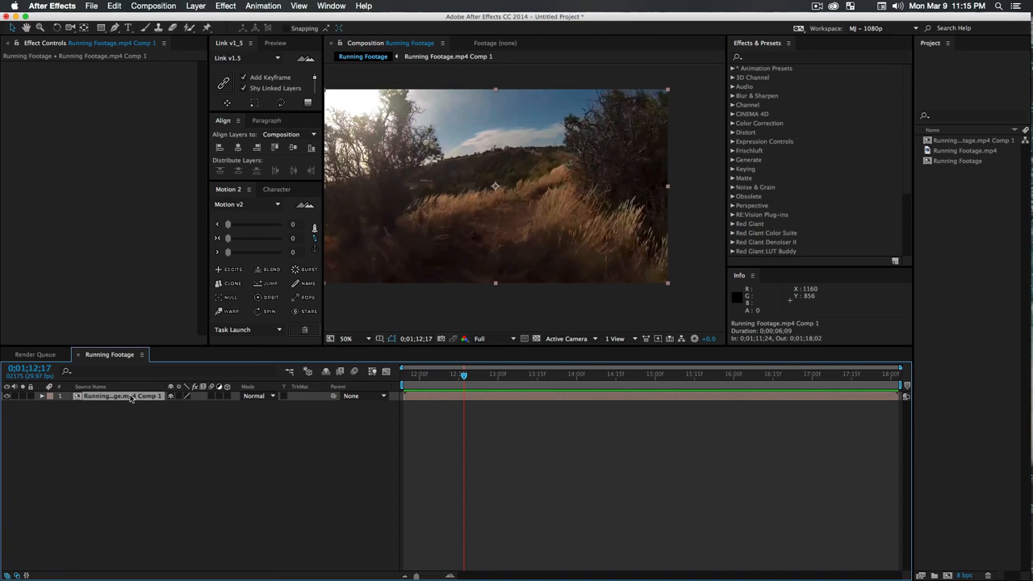
pyautogui.rightClick(131, 397)
pyautogui.click(164, 513)
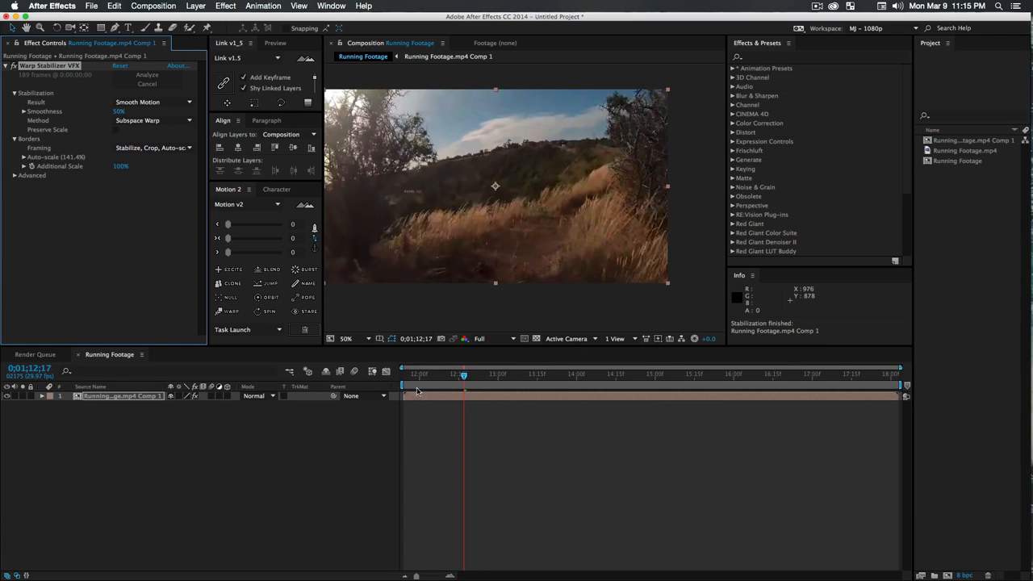
# Preview the stabilized Running Footage composition from its start.
pyautogui.moveTo(422, 378); pyautogui.dragTo(386, 381)
pyautogui.click(317, 449)
pyautogui.press('space')
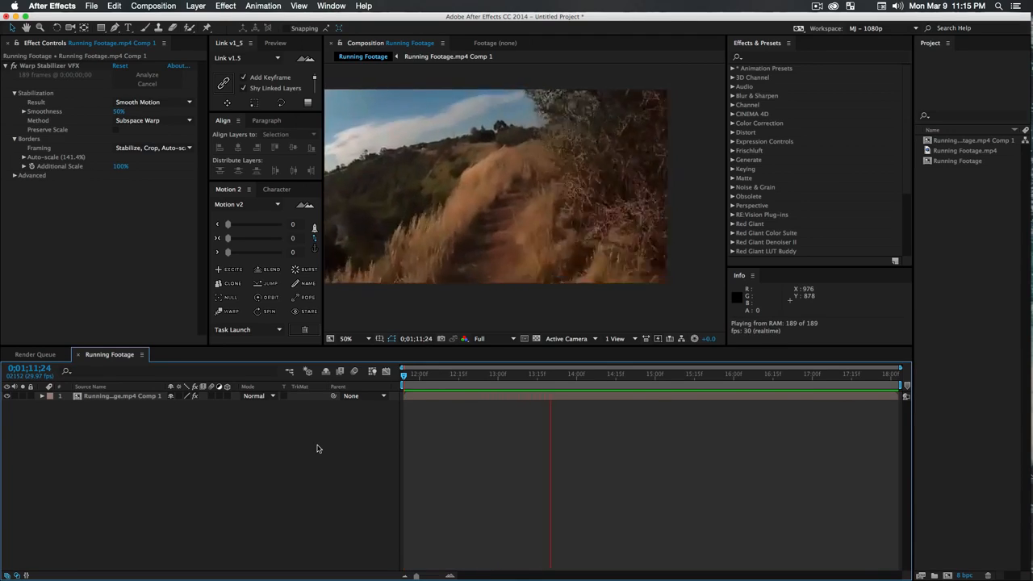
# Duplicate the Running Footage.mp4 Comp 1 layer and remove all effects from the upper copy.
pyautogui.click(121, 396)
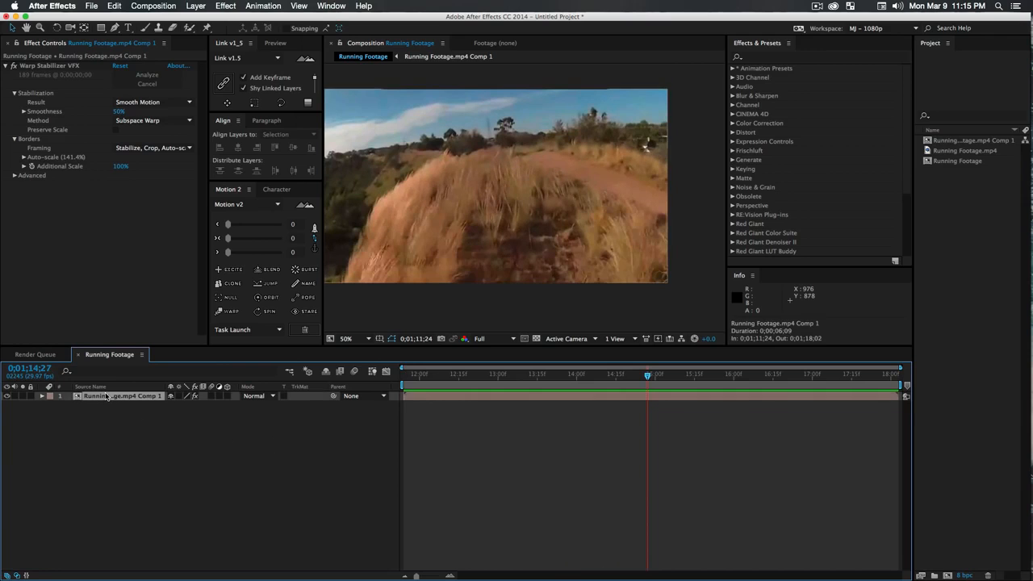
pyautogui.hotkey('ctrl', 'd')
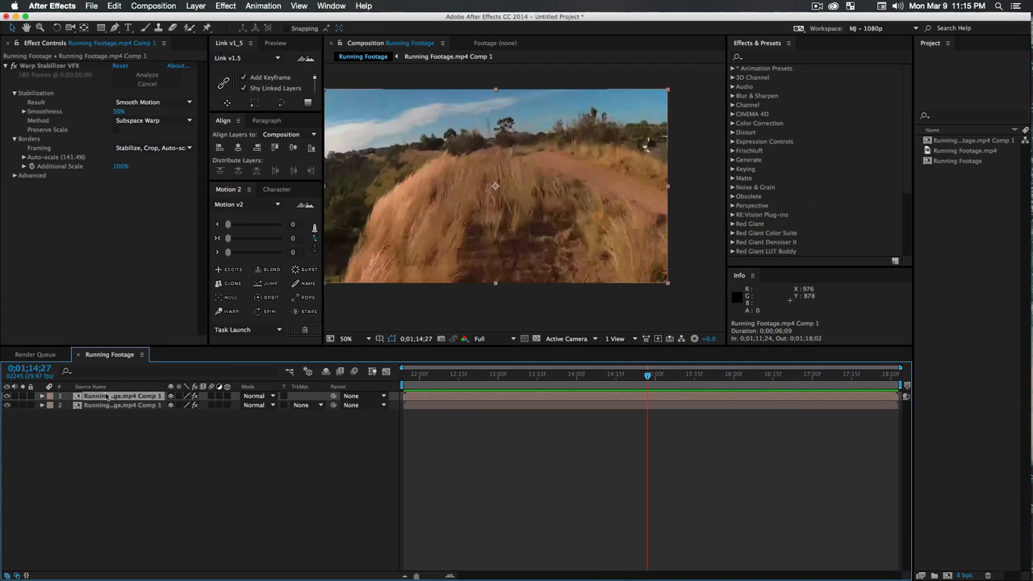
pyautogui.hotkey('ctrl', 'shift', 'e')
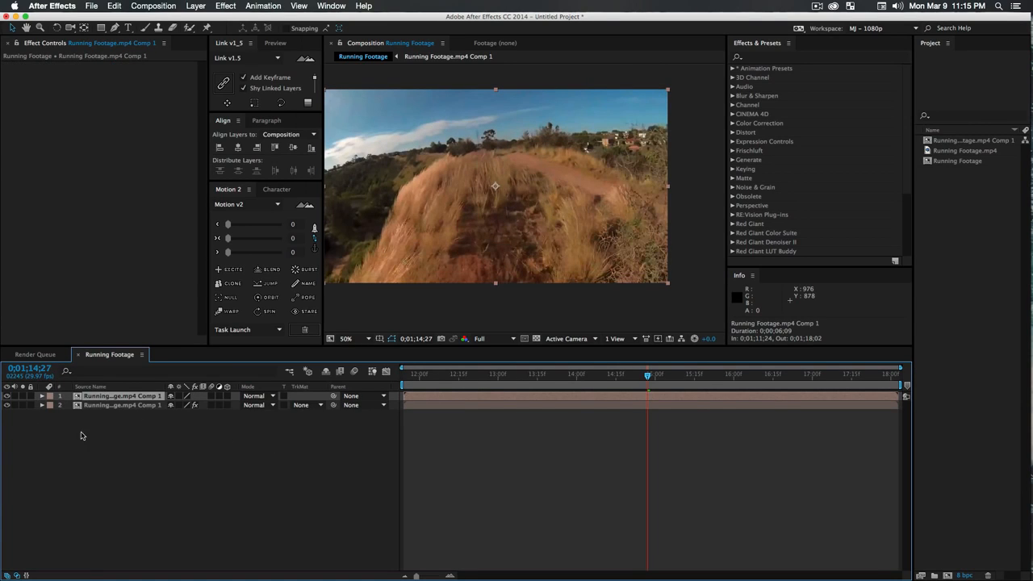
# Toggle the upper layer's visibility to compare original and stabilized footage, leaving the upper layer hidden.
pyautogui.click(7, 397)
pyautogui.click(7, 397)
pyautogui.click(8, 397)
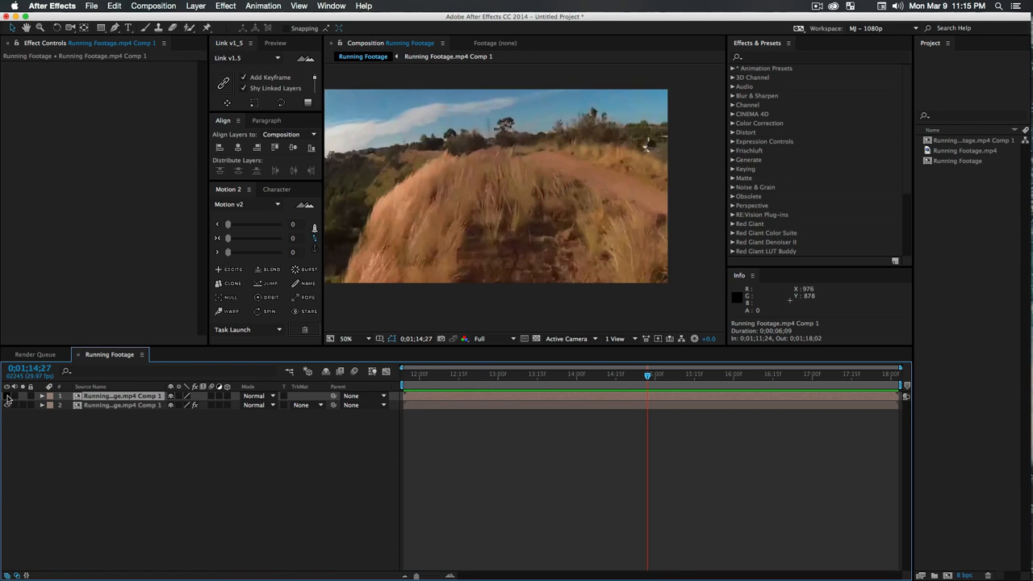
pyautogui.click(8, 398)
pyautogui.click(8, 397)
pyautogui.click(7, 397)
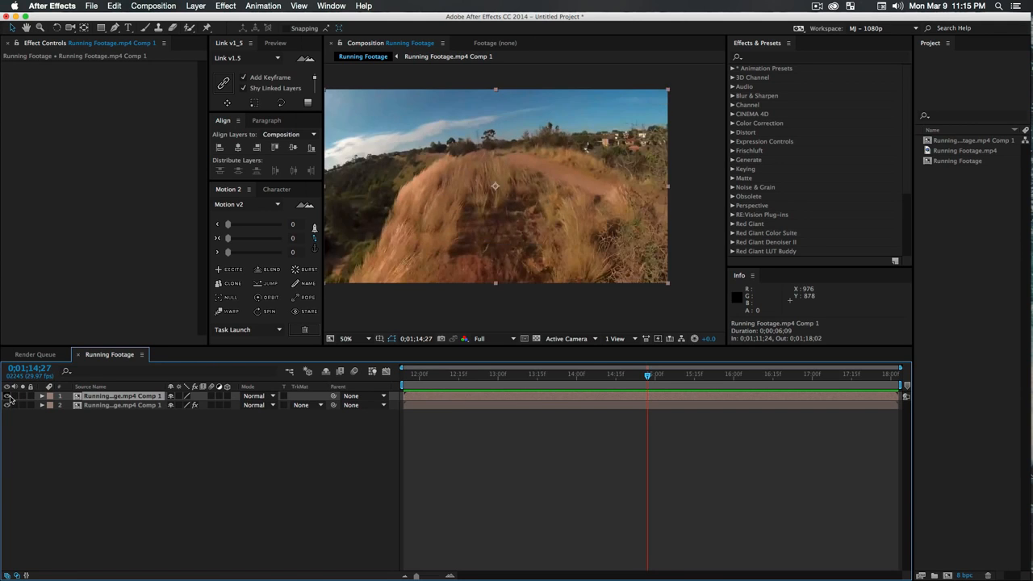
pyautogui.click(8, 397)
# Expand the lower layer's Auto-scale and Advanced options in Warp Stabilizer VFX and set Smoothness to 72%.
pyautogui.click(108, 406)
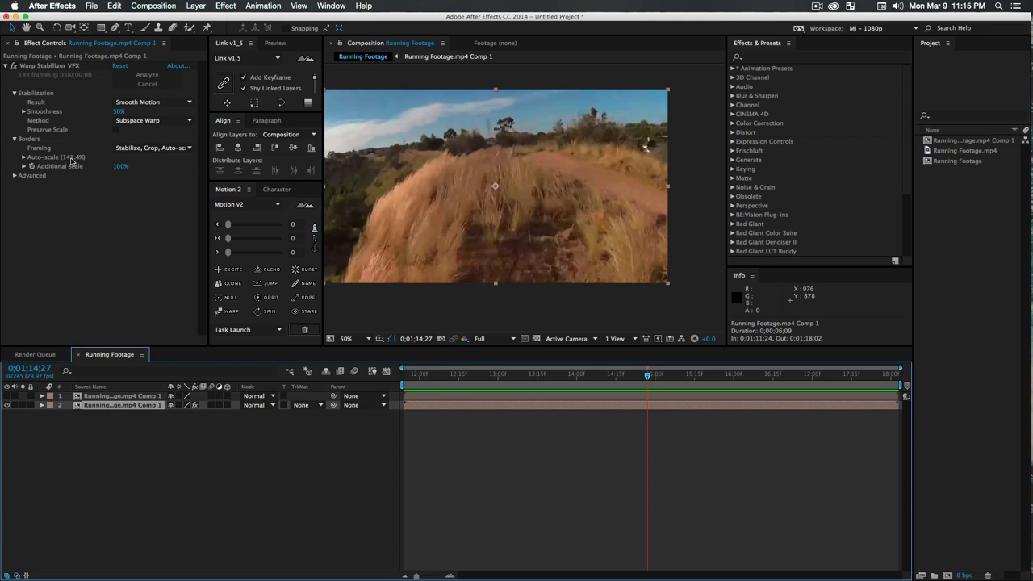
pyautogui.click(25, 160)
pyautogui.click(24, 157)
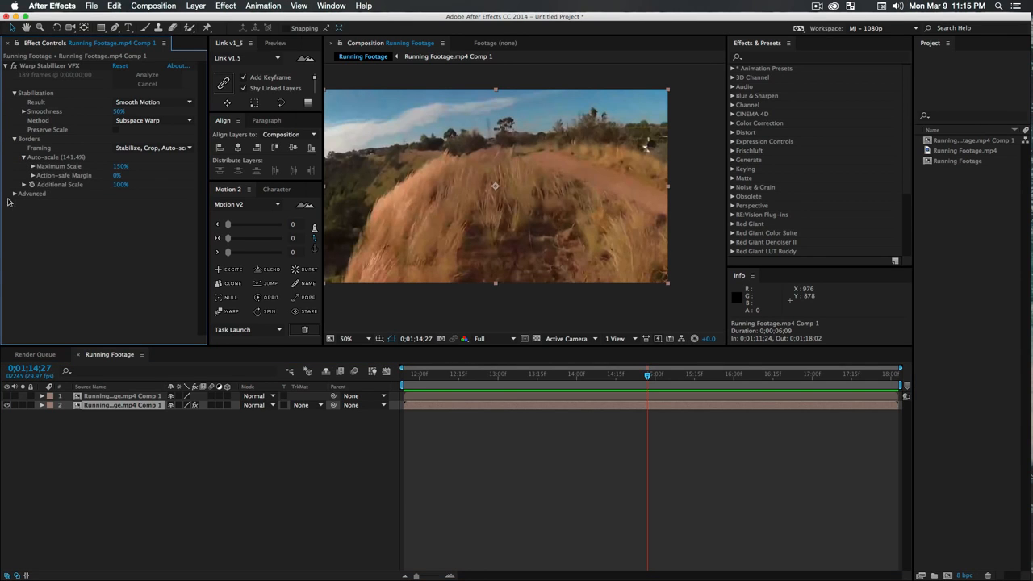
pyautogui.click(14, 194)
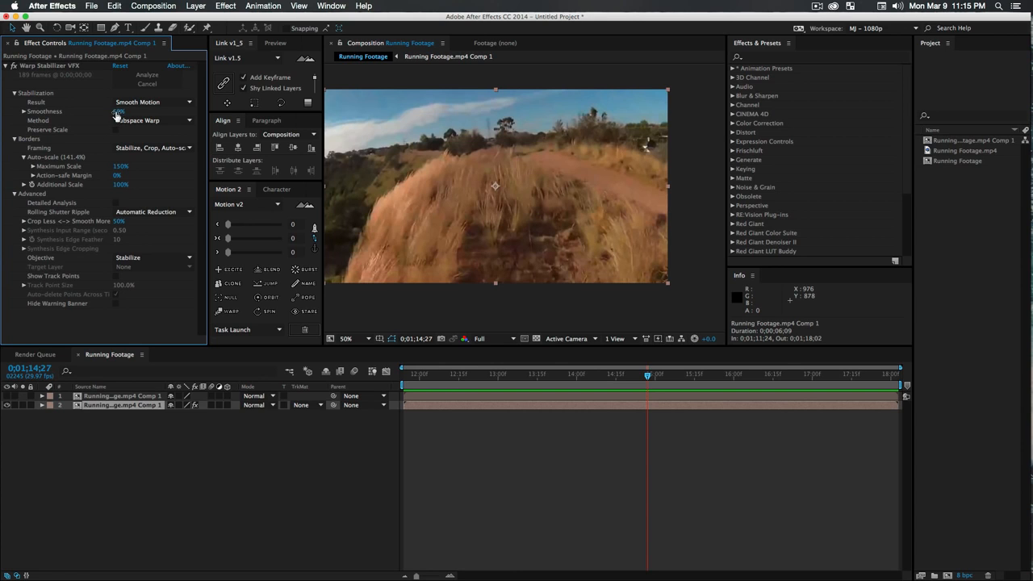
pyautogui.moveTo(116, 115); pyautogui.dragTo(119, 111)
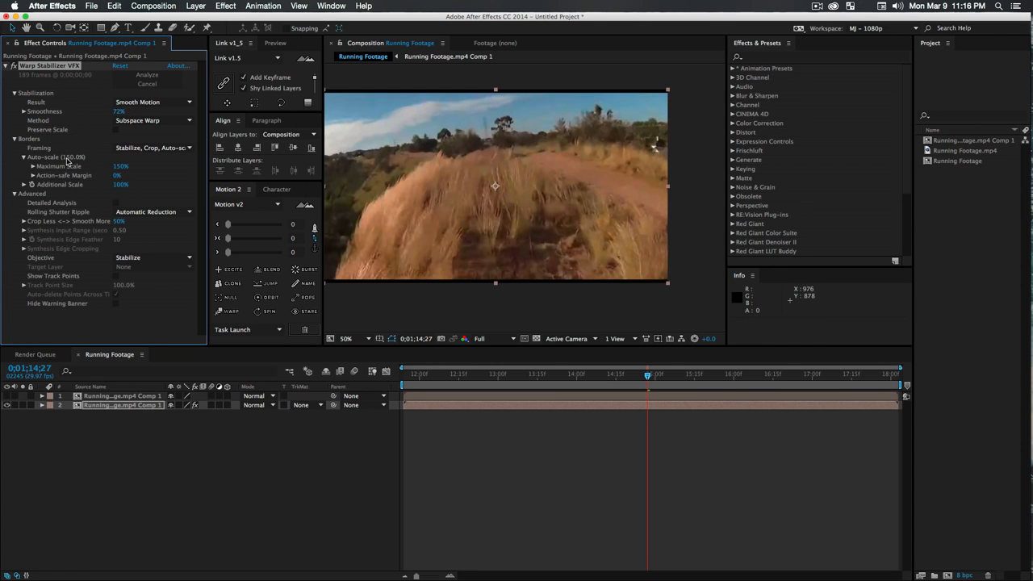
# Preview the footage stabilized at the new smoothness and scrub through the composition to 0;01;16;03.
pyautogui.press('space')
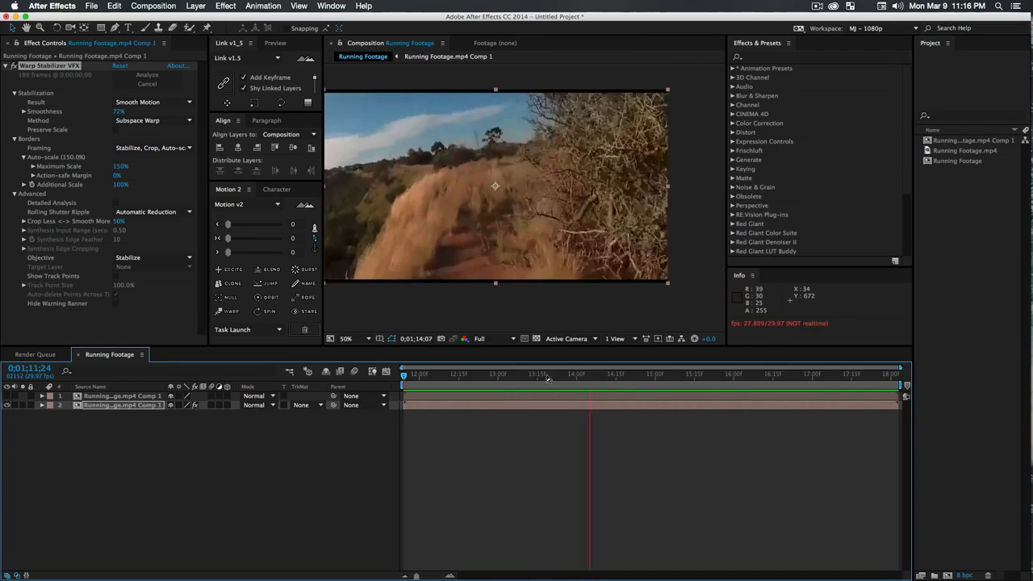
pyautogui.press('space')
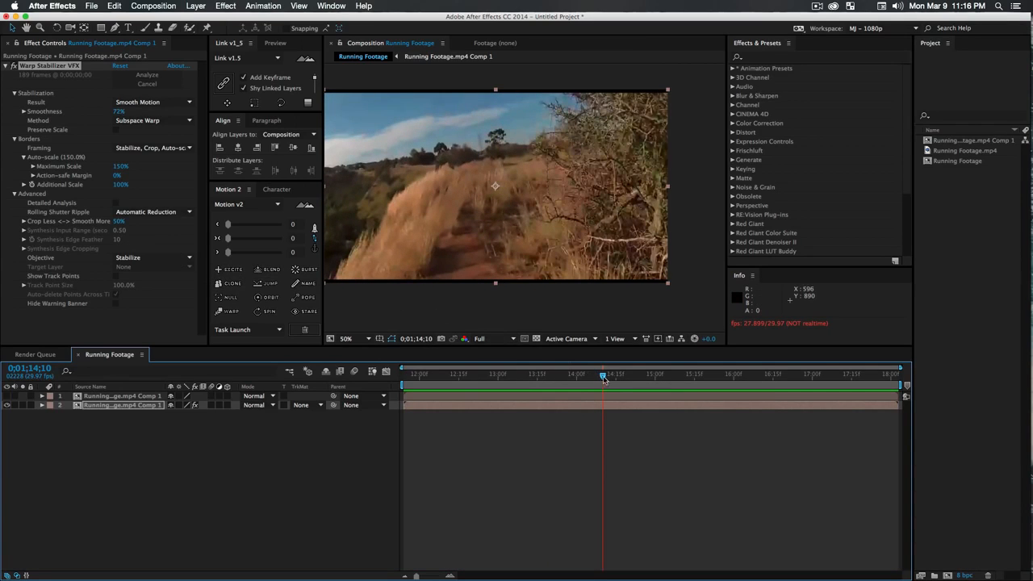
pyautogui.moveTo(606, 376); pyautogui.dragTo(564, 377)
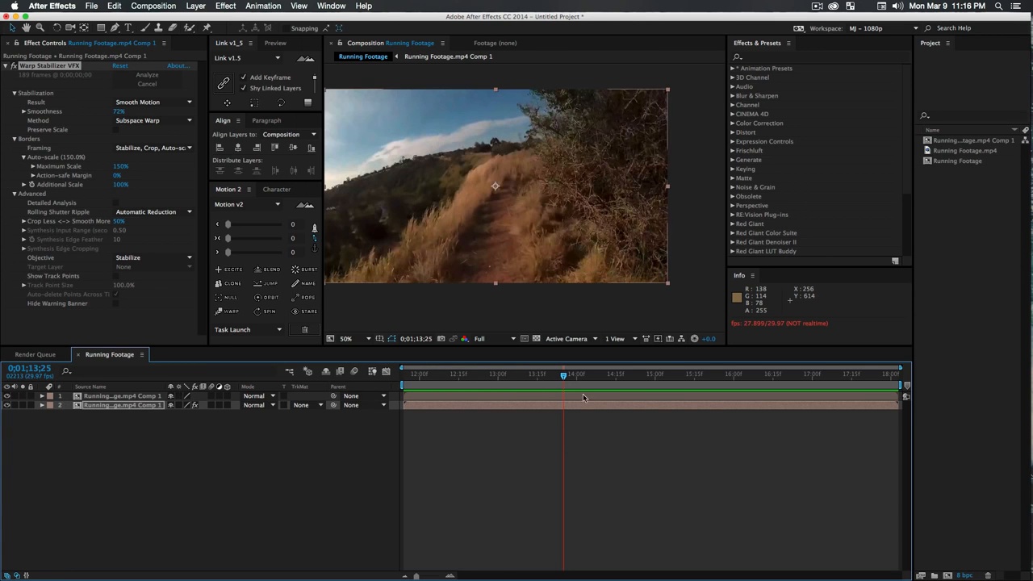
pyautogui.moveTo(586, 377); pyautogui.dragTo(750, 394)
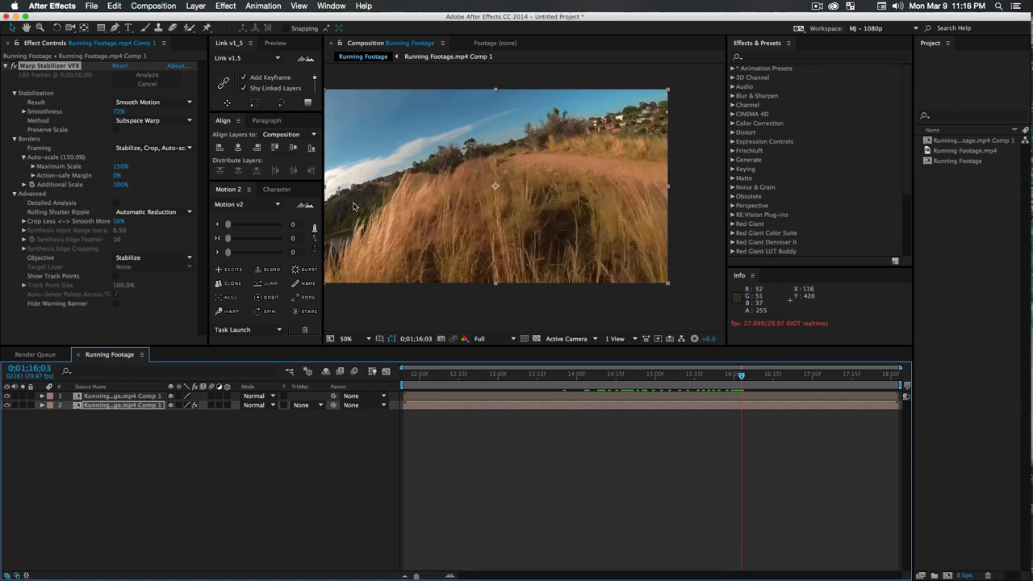
# Compare the two layers at 0;01;16;03 by hiding and showing the upper unstabilized copy.
pyautogui.click(7, 396)
pyautogui.click(6, 397)
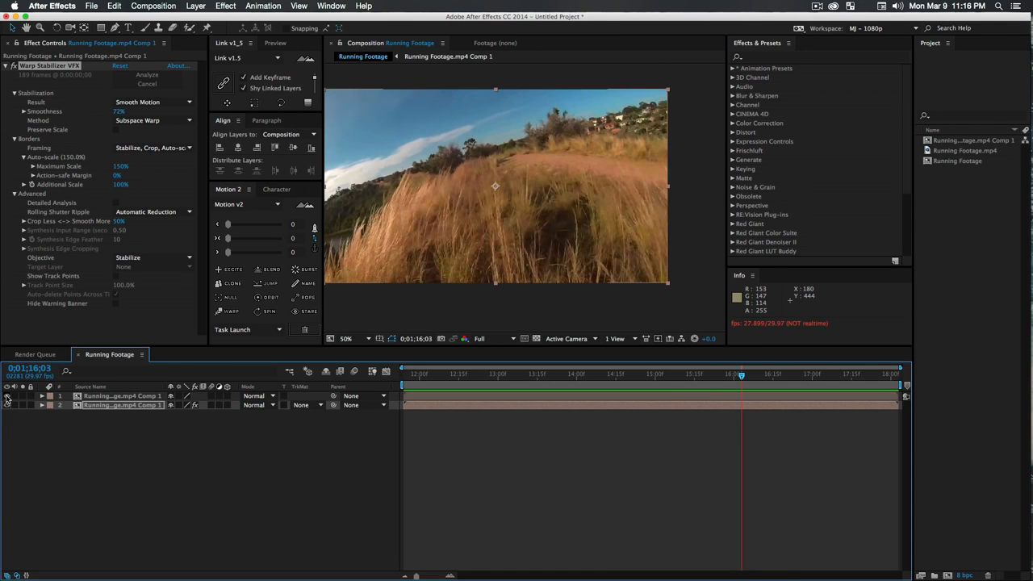
pyautogui.click(6, 397)
pyautogui.click(6, 396)
pyautogui.click(7, 396)
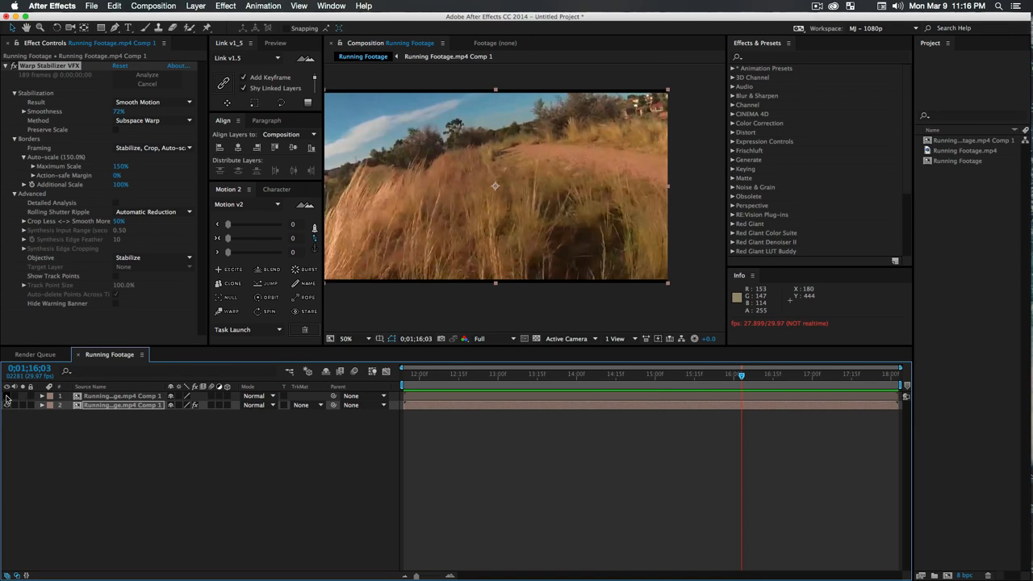
pyautogui.click(6, 396)
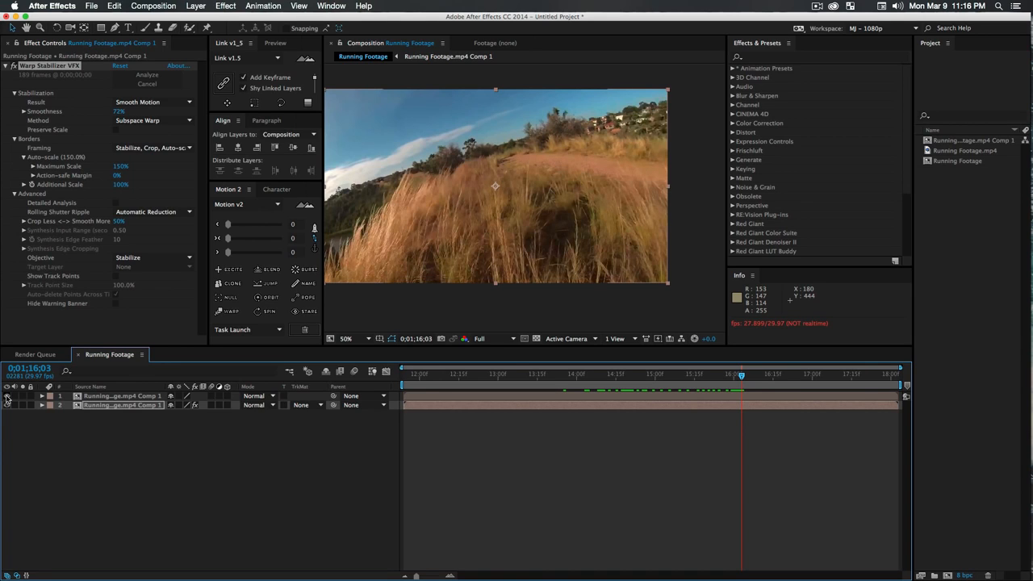
# Scrub back to 0;01;14;20 and toggle the upper unstabilized layer's visibility.
pyautogui.click(694, 376)
pyautogui.moveTo(692, 378); pyautogui.dragTo(629, 376)
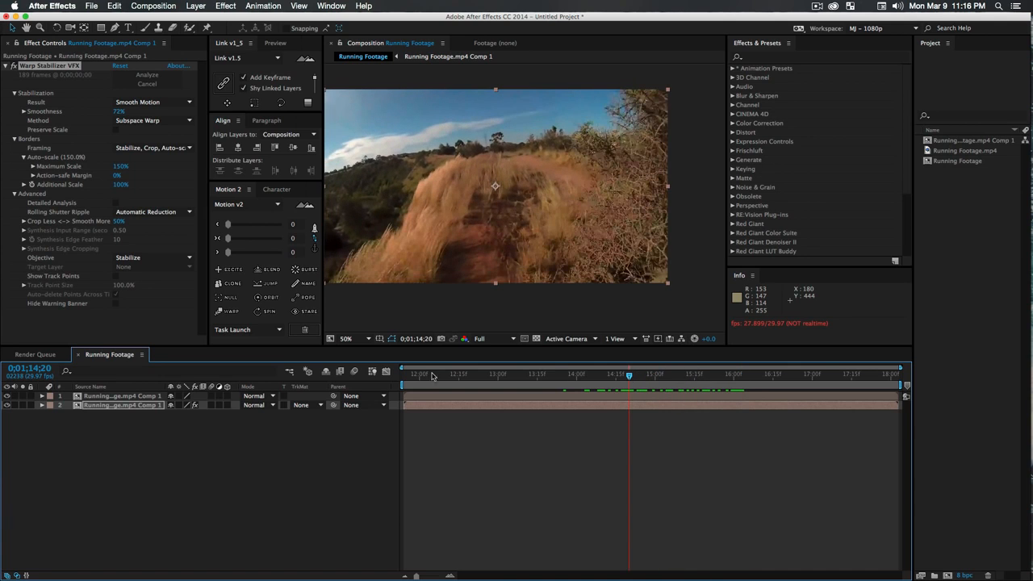
pyautogui.click(6, 397)
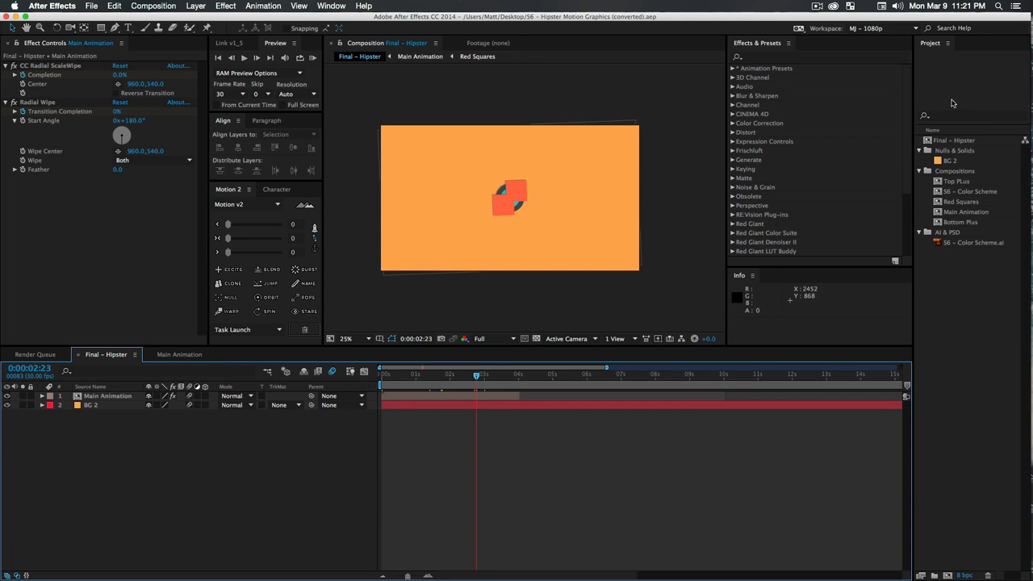
# Review the Hipster project's folders and files and move the Final - Hipster composition to 0:00:01:17.
pyautogui.click(925, 139)
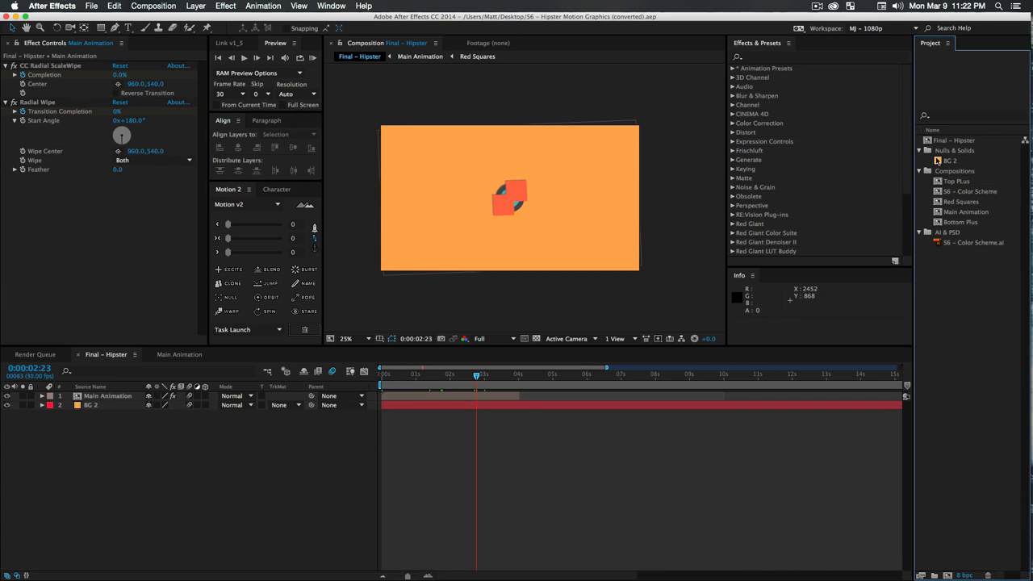
pyautogui.click(943, 234)
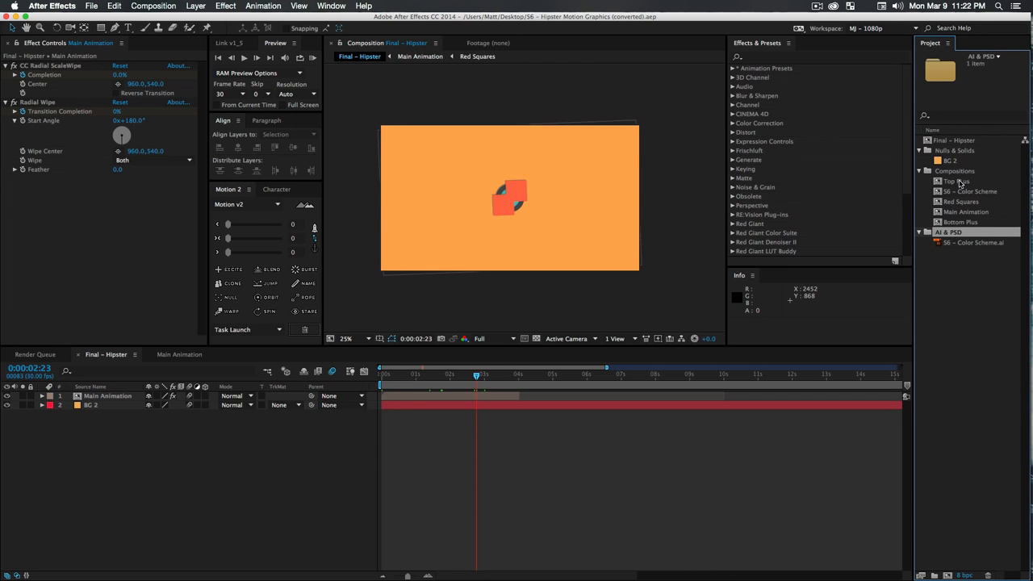
pyautogui.click(956, 174)
pyautogui.click(952, 264)
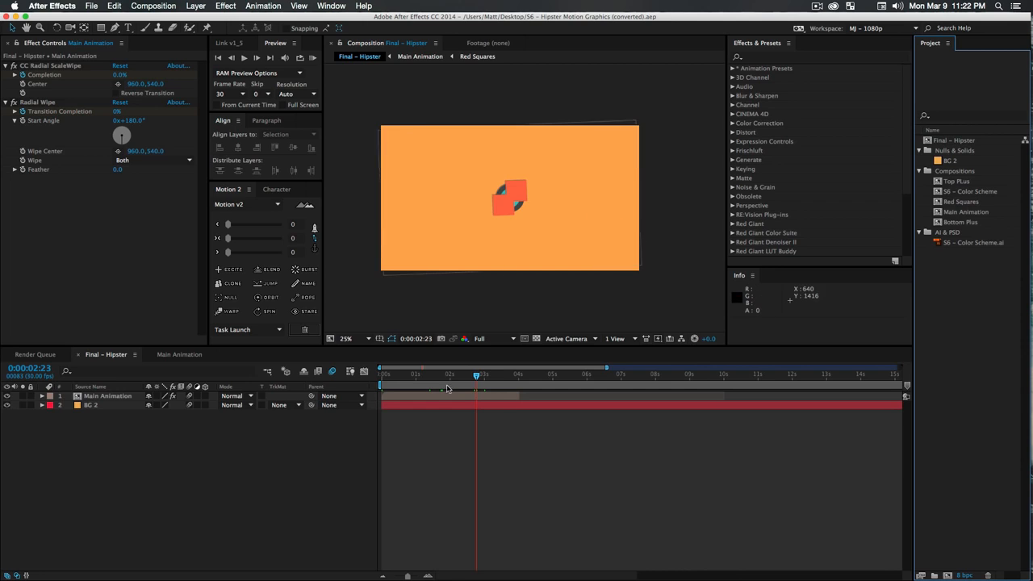
pyautogui.moveTo(448, 378); pyautogui.dragTo(437, 378)
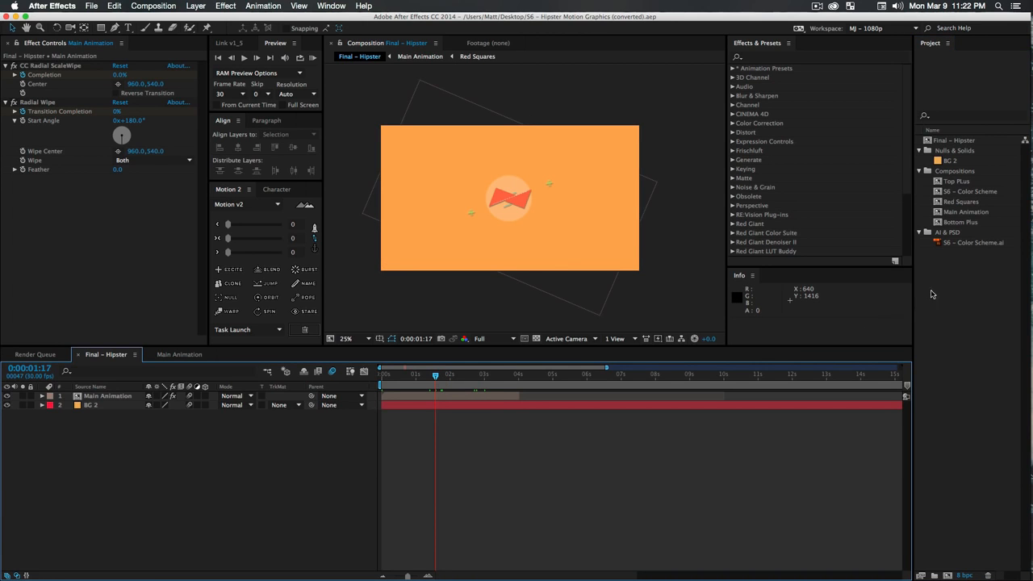
pyautogui.click(1007, 255)
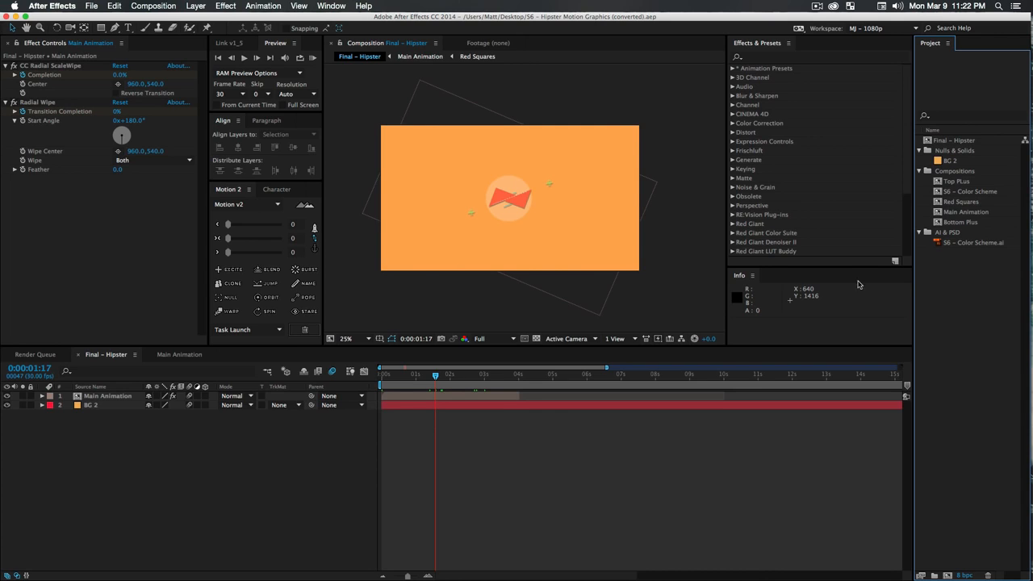
pyautogui.click(287, 466)
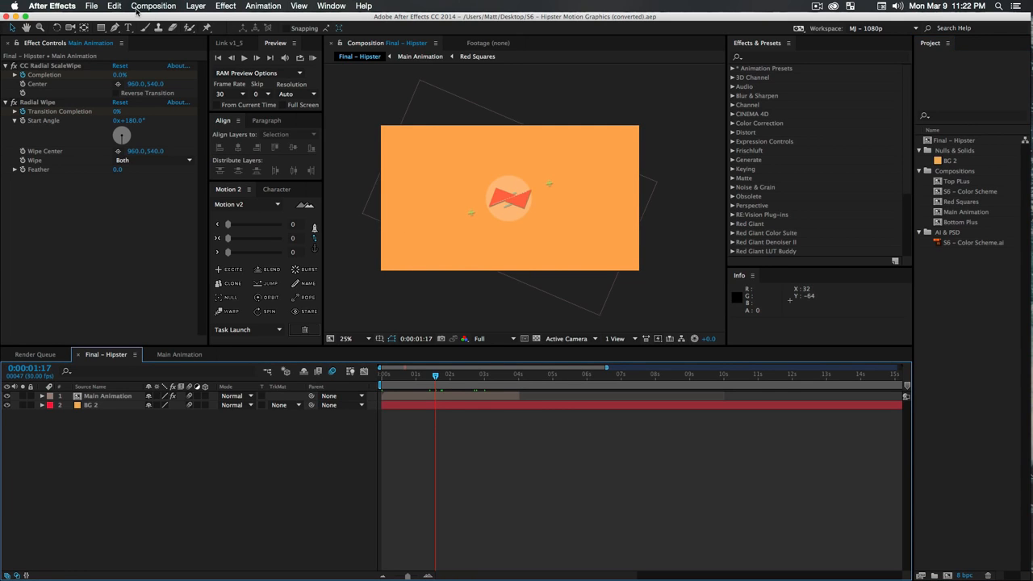
# Start collecting the project's files and set Collect Source Files to All.
pyautogui.click(91, 6)
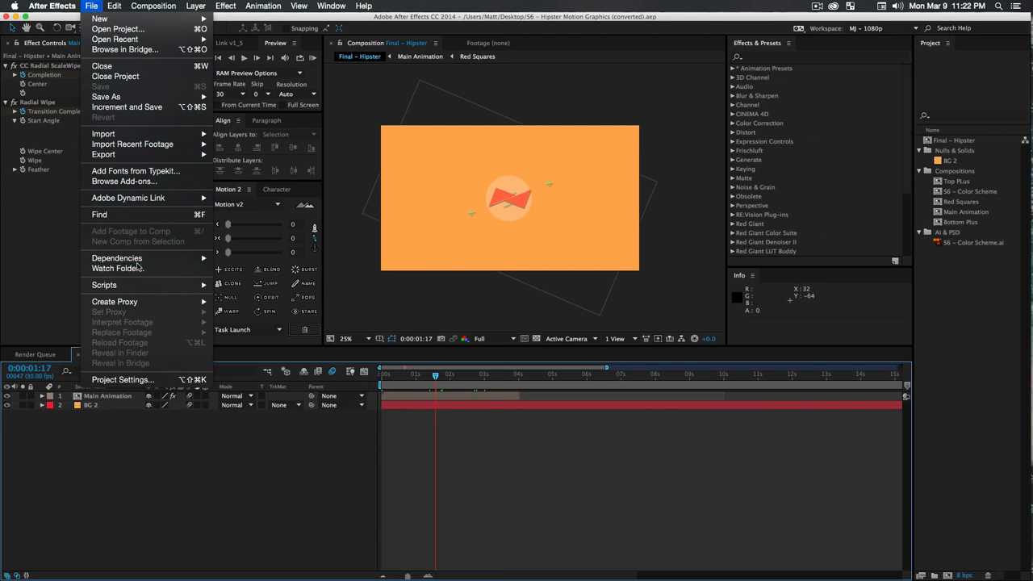
pyautogui.moveTo(137, 260)
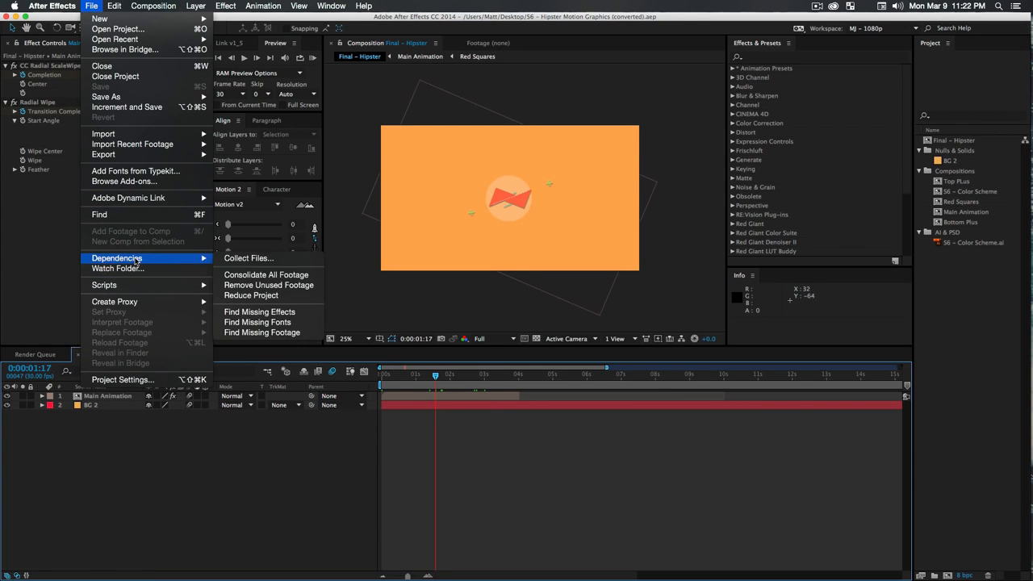
pyautogui.click(234, 259)
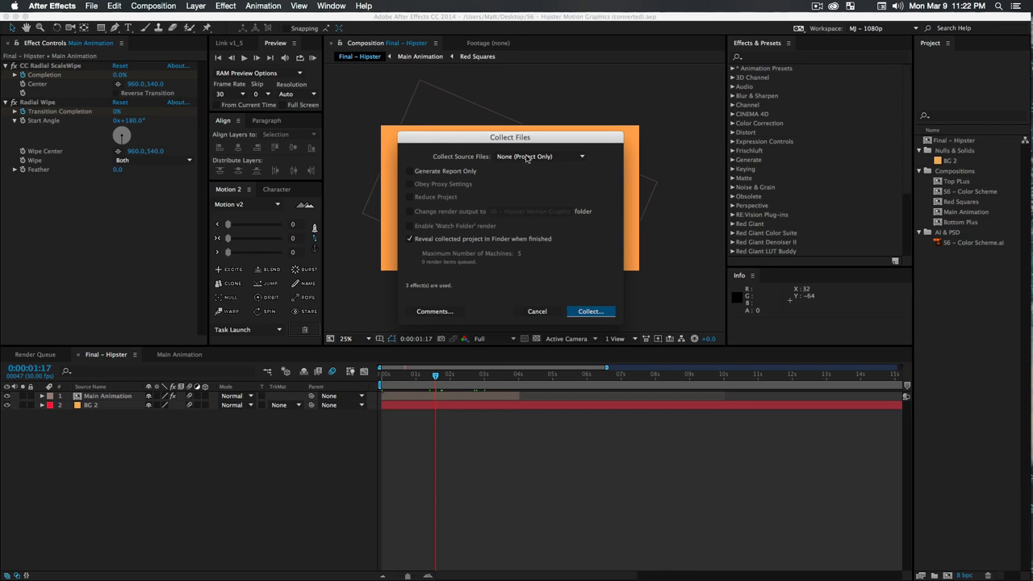
pyautogui.click(521, 159)
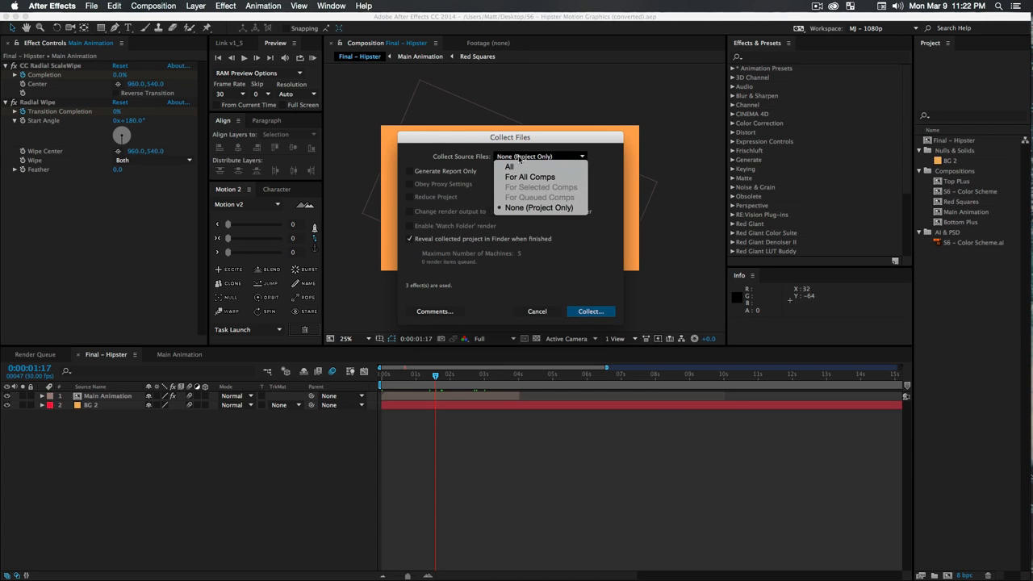
pyautogui.click(521, 170)
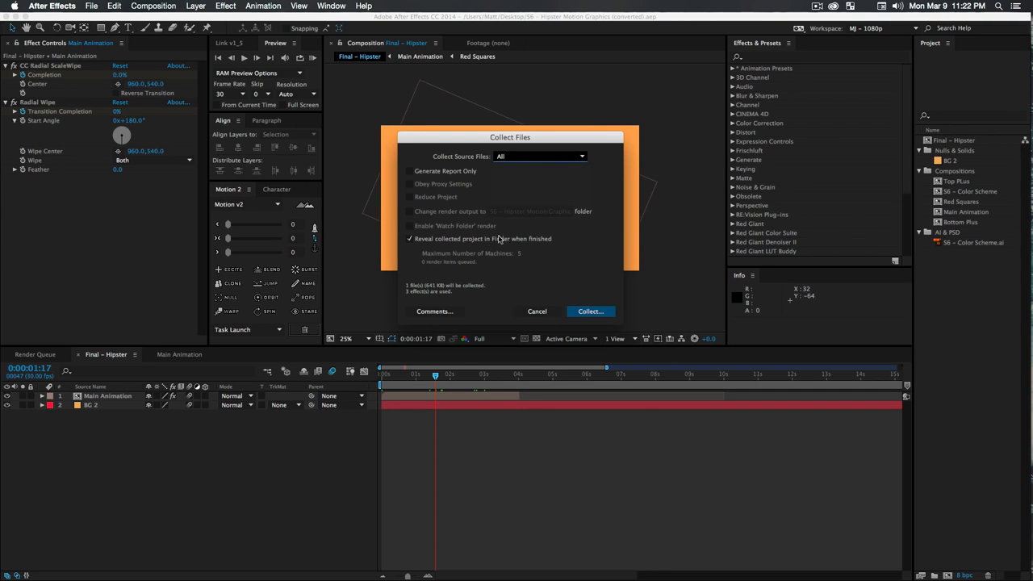
# Add the comment "Super great project - did awesome" to the file collection.
pyautogui.click(438, 313)
pyautogui.moveTo(107, 70); pyautogui.dragTo(292, 115)
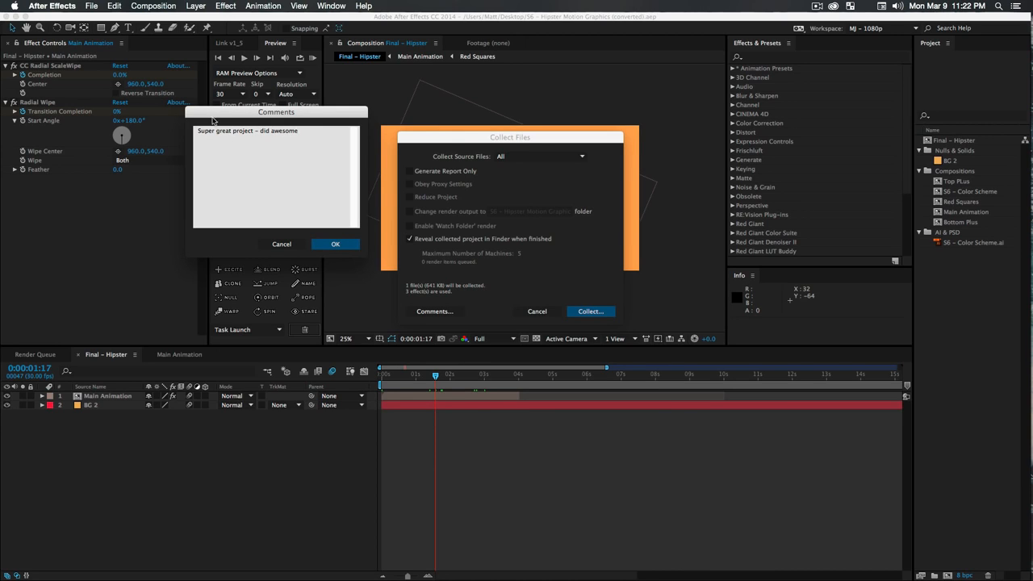
pyautogui.click(338, 245)
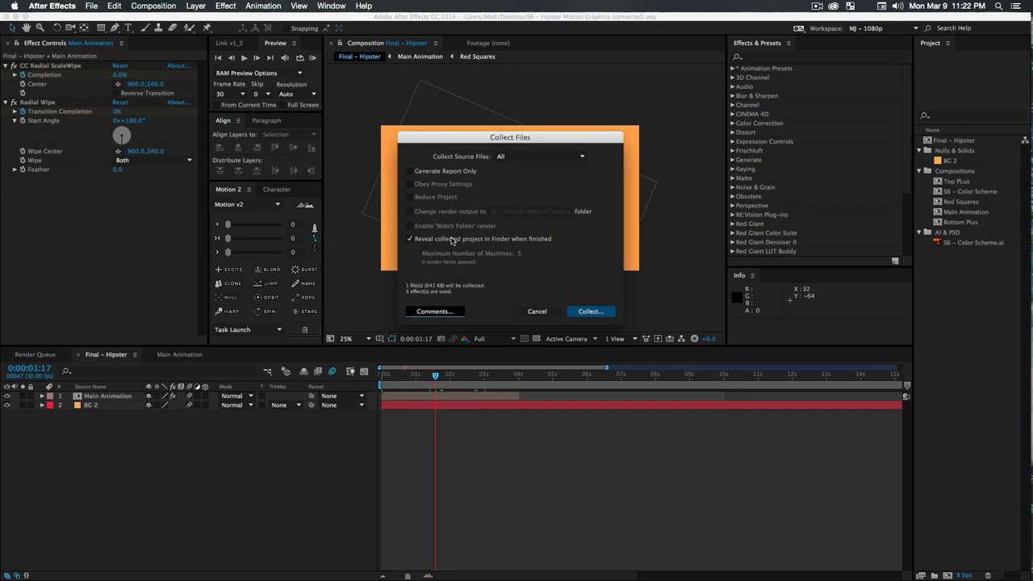
# Collect the project files into a Desktop folder named New Handoff.
pyautogui.click(597, 312)
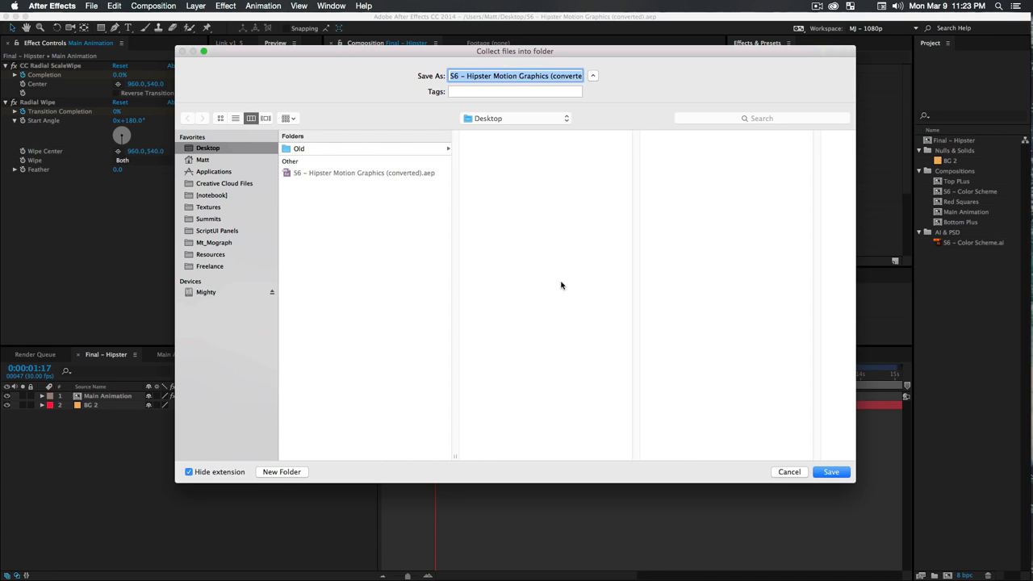
pyautogui.write('Ne')
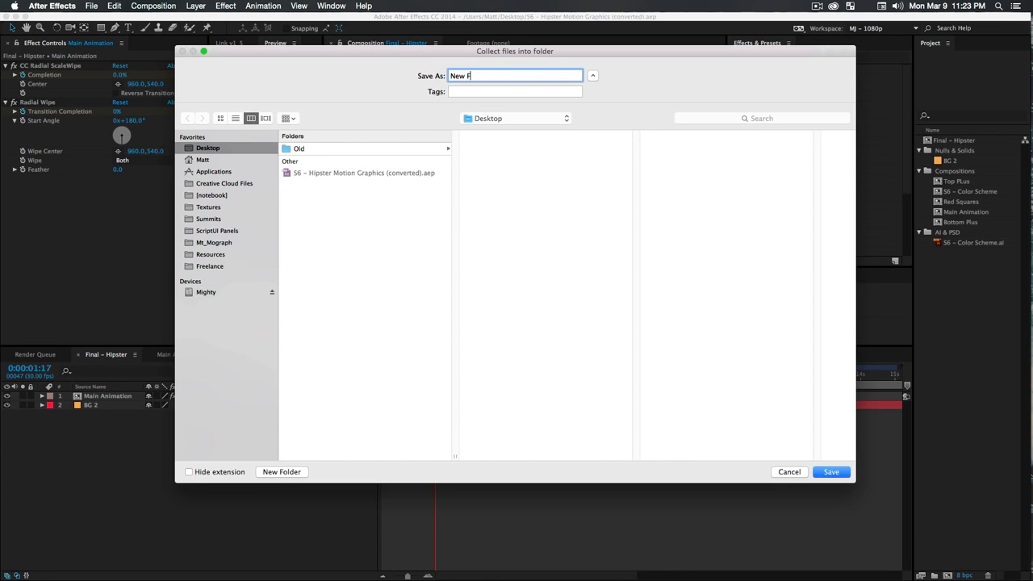
pyautogui.write('w Handoff')
pyautogui.press('Return')
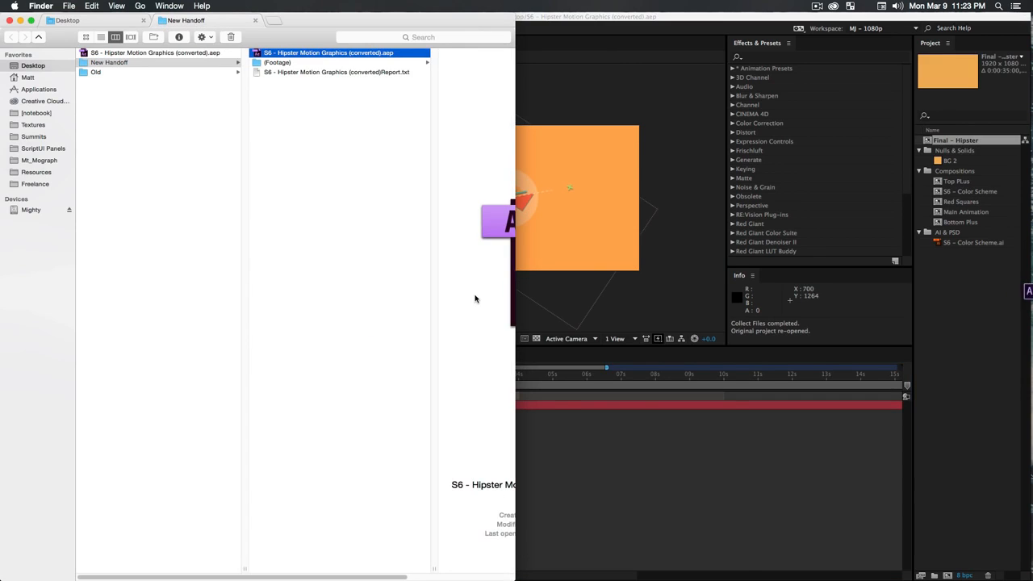
# Examine the New Handoff folder's project file and preview its collection report, highlighting the comment.
pyautogui.click(112, 63)
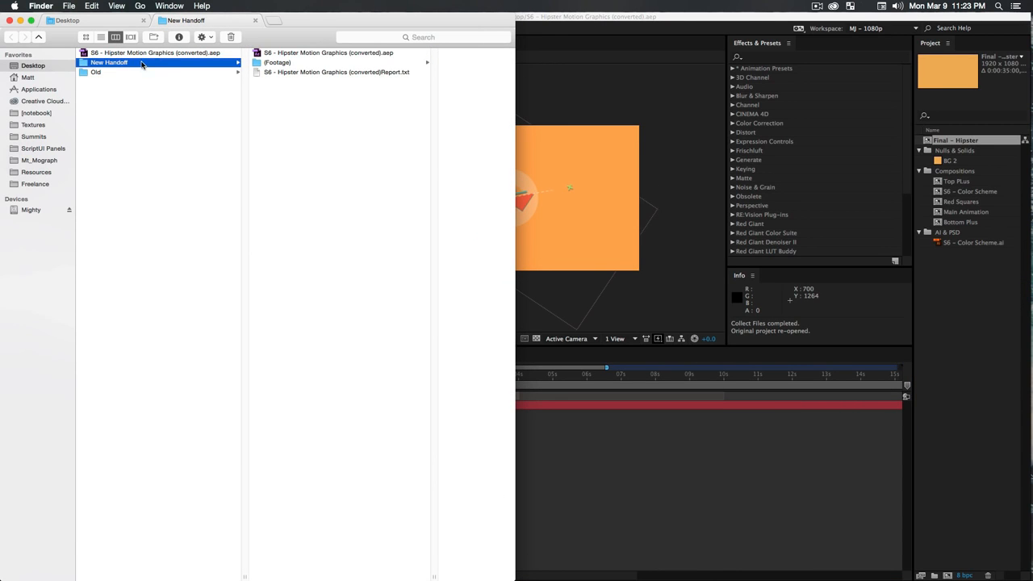
pyautogui.click(282, 53)
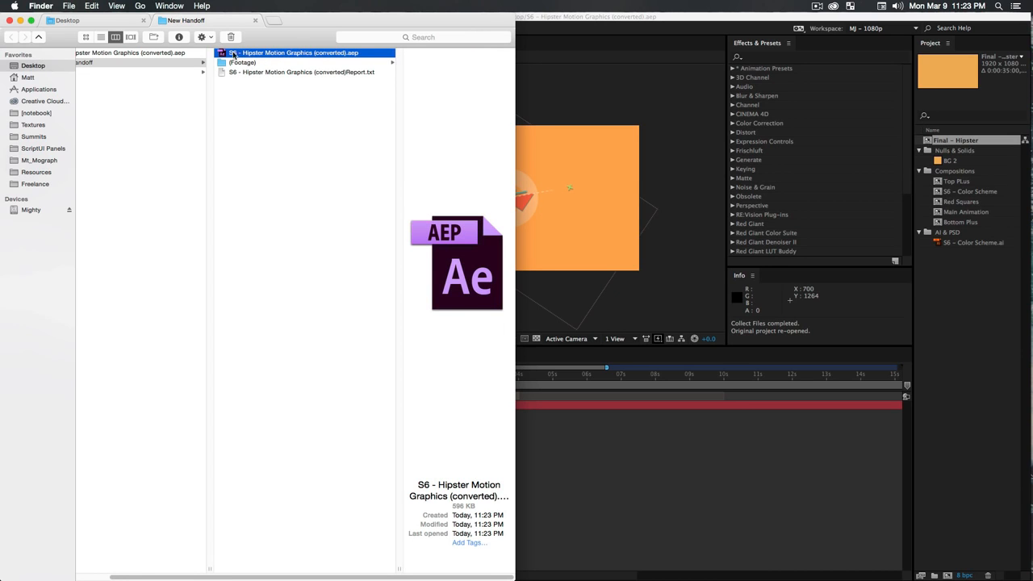
pyautogui.click(276, 73)
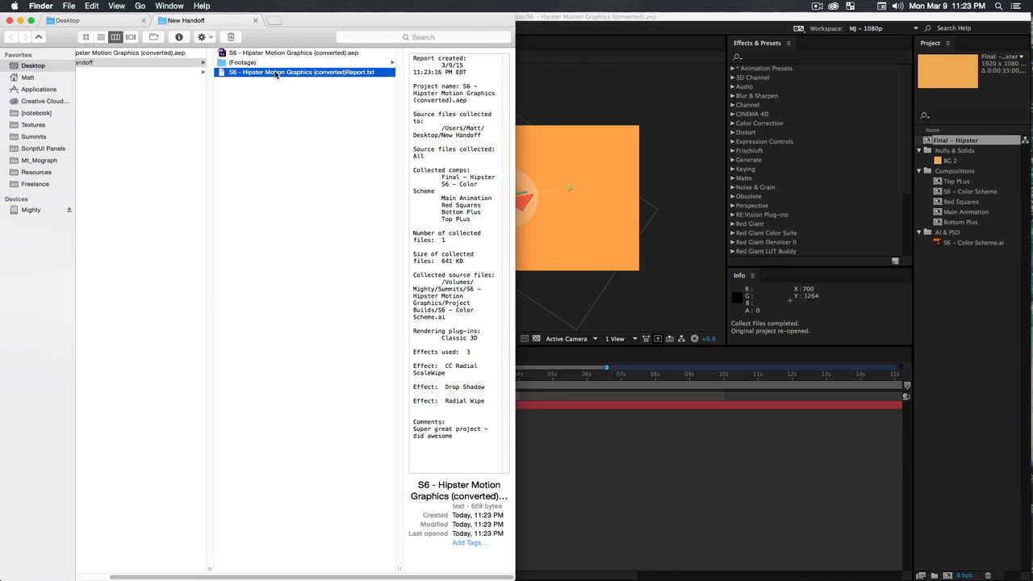
pyautogui.press('space')
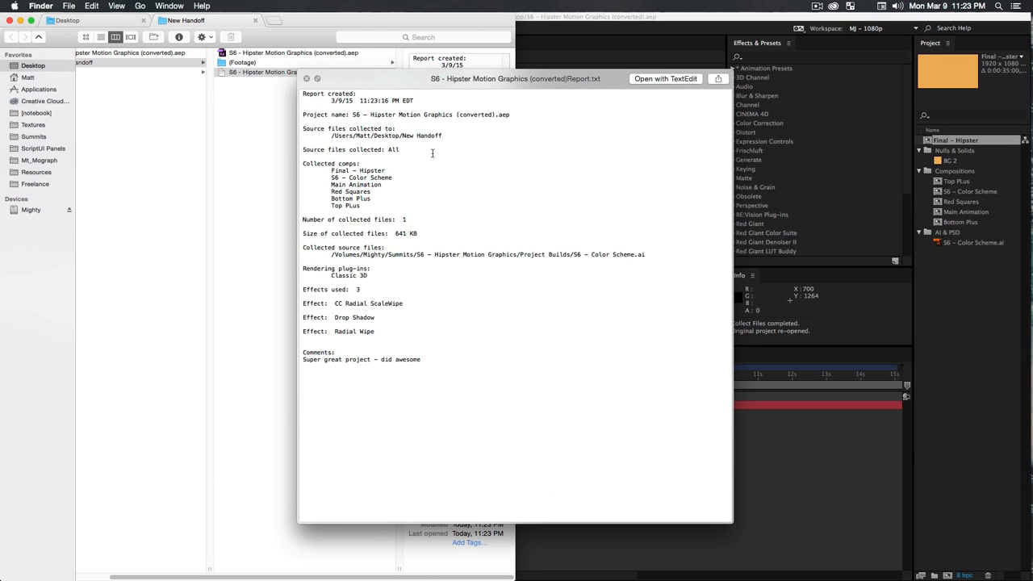
pyautogui.moveTo(304, 362); pyautogui.dragTo(455, 364)
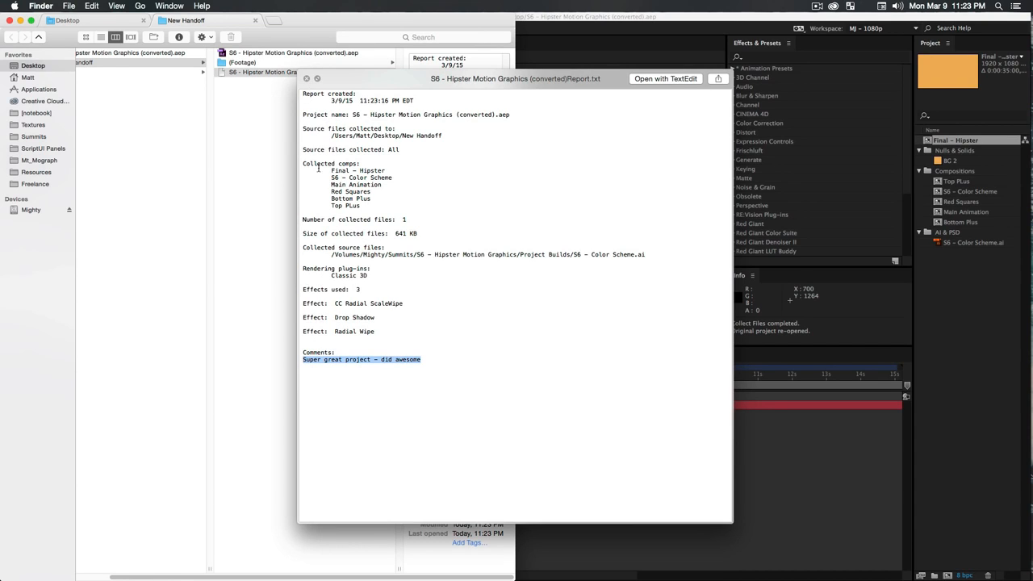
pyautogui.click(306, 78)
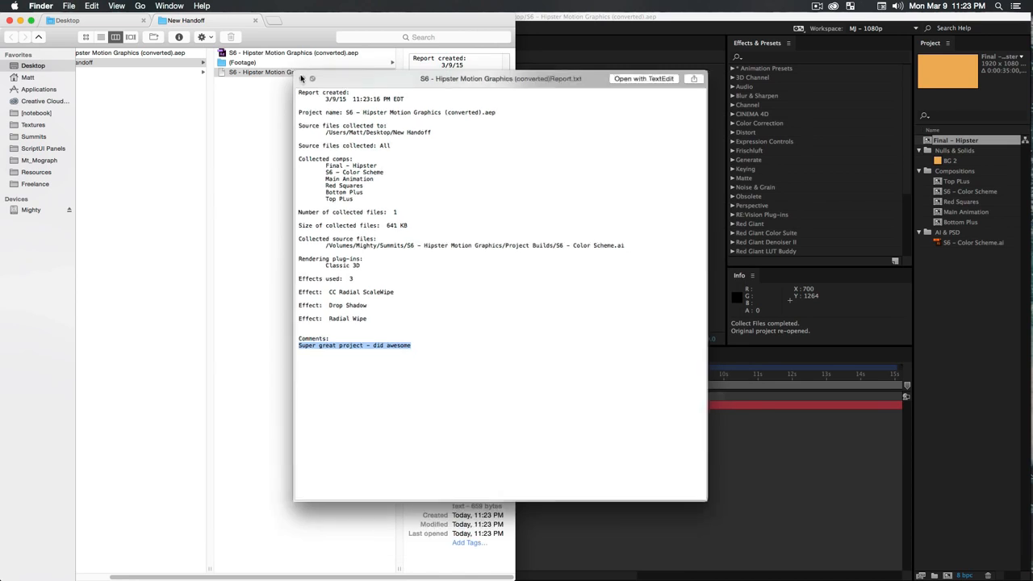
# Check the collected S6 - Color Scheme.ai file inside the (Footage) folder's AI & PSD subfolder, returning to the New Handoff folder.
pyautogui.click(240, 65)
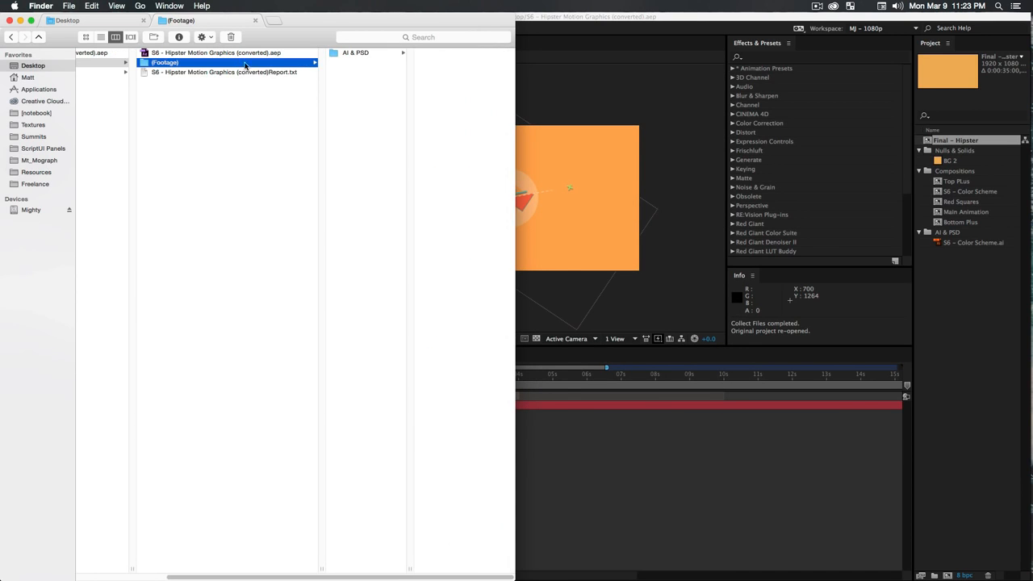
pyautogui.click(362, 54)
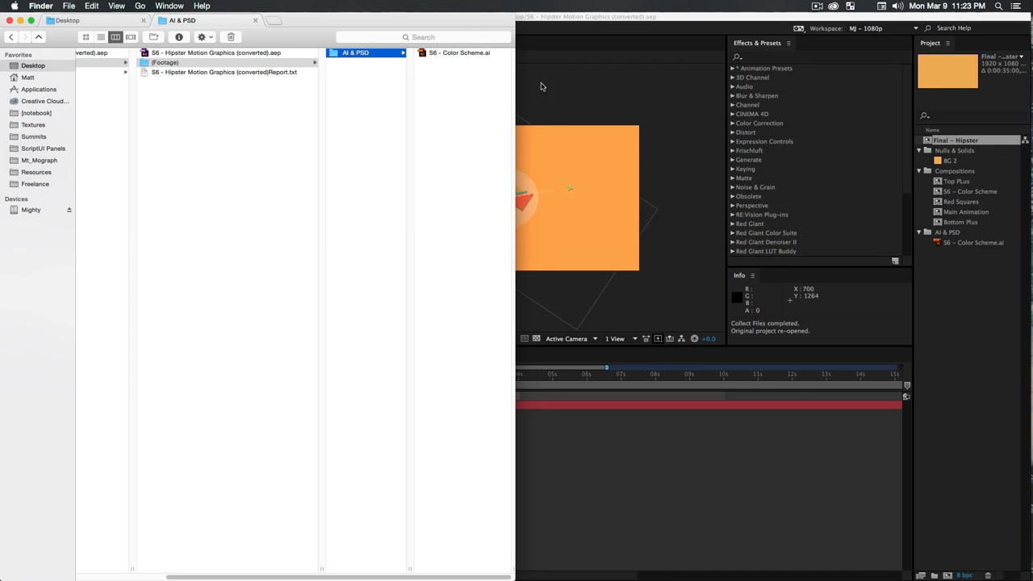
pyautogui.click(472, 53)
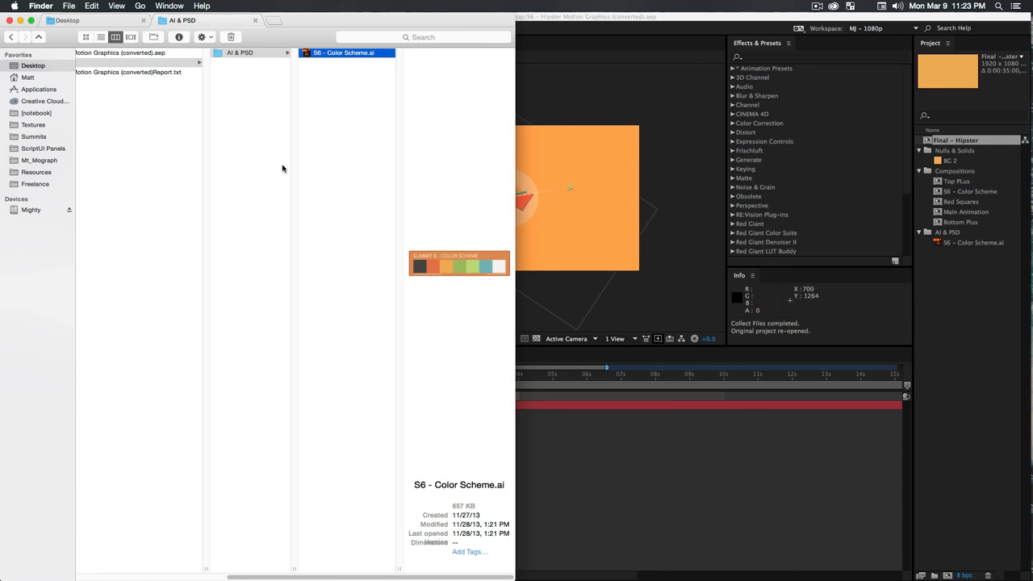
pyautogui.click(282, 166)
pyautogui.click(289, 135)
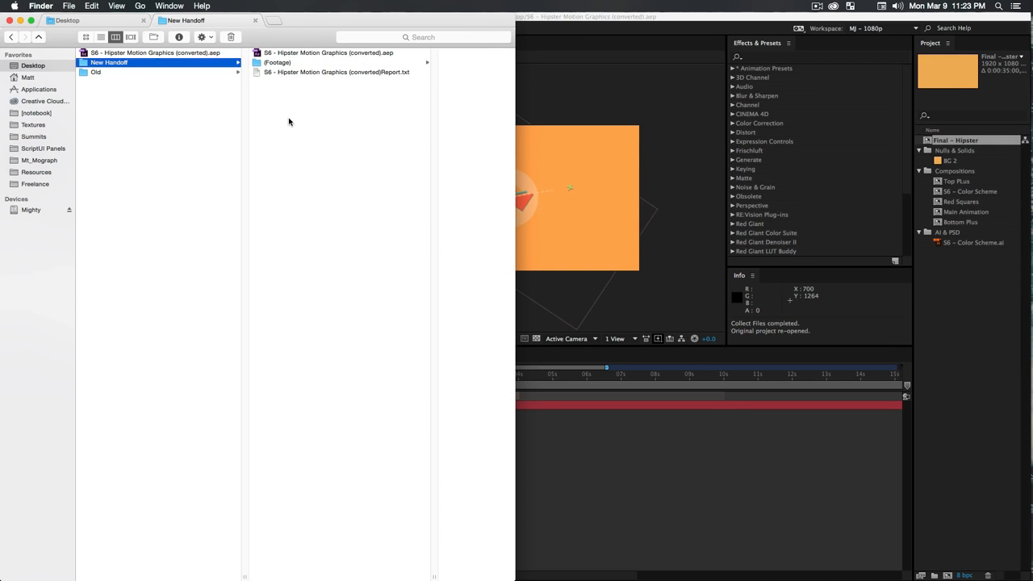
# Compress the New Handoff folder.
pyautogui.rightClick(95, 63)
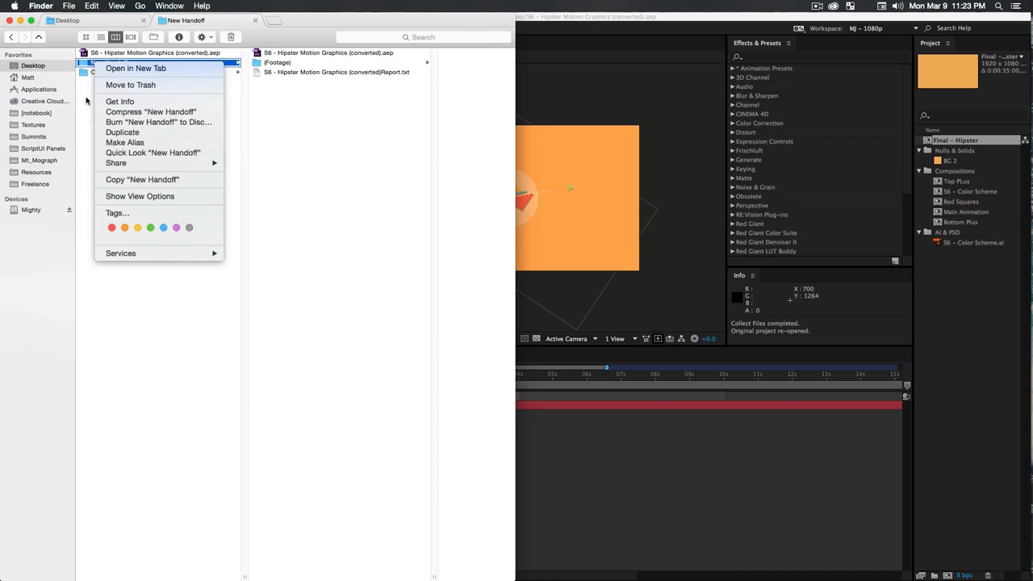
pyautogui.click(84, 96)
pyautogui.rightClick(84, 62)
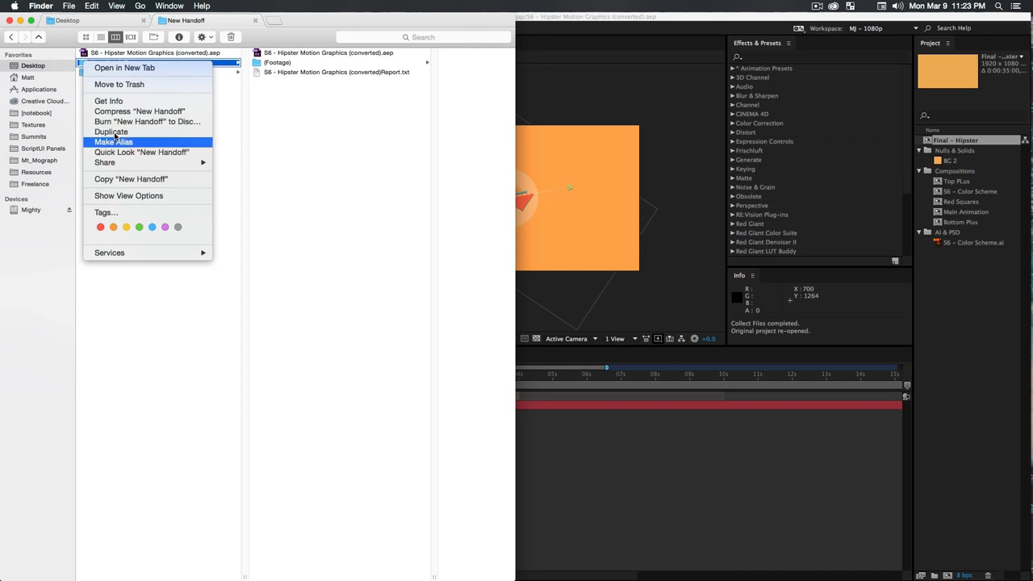
pyautogui.click(153, 110)
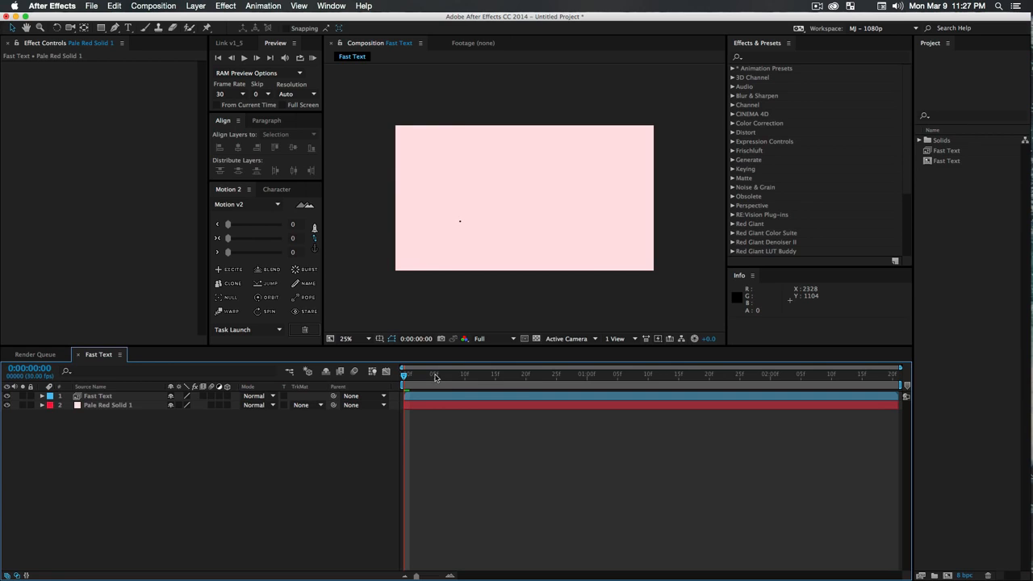
# Preview the Fast Text composition's handwriting animation from the start and move to 0:00:00:18.
pyautogui.moveTo(437, 375)
pyautogui.mouseDown()
pyautogui.moveTo(597, 378)
pyautogui.moveTo(361, 385)
pyautogui.mouseUp()
pyautogui.press('KP_0')
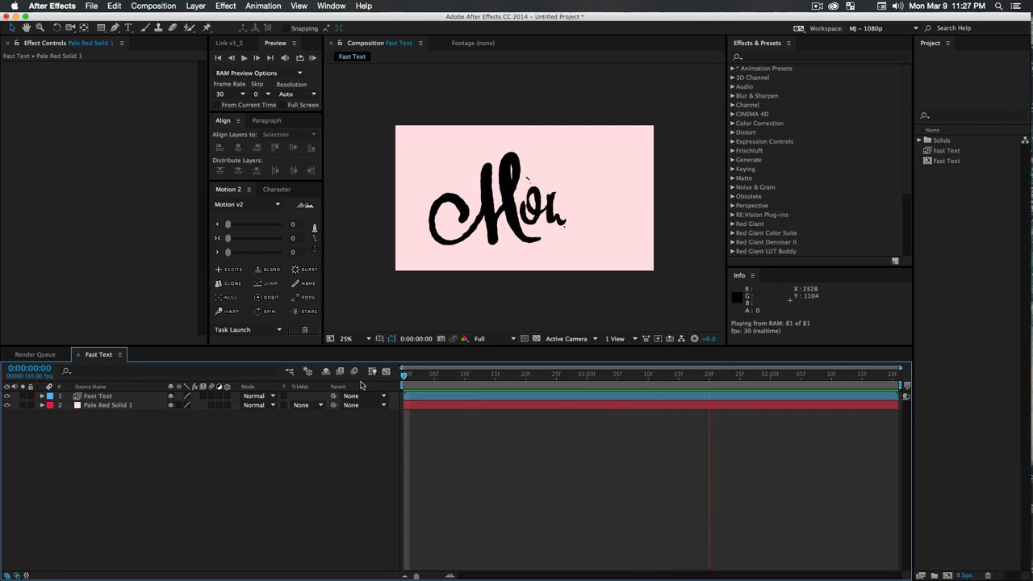
pyautogui.moveTo(432, 370); pyautogui.dragTo(514, 386)
# Create a movie proxy named Sexy Text for the Fast Text footage.
pyautogui.click(98, 396)
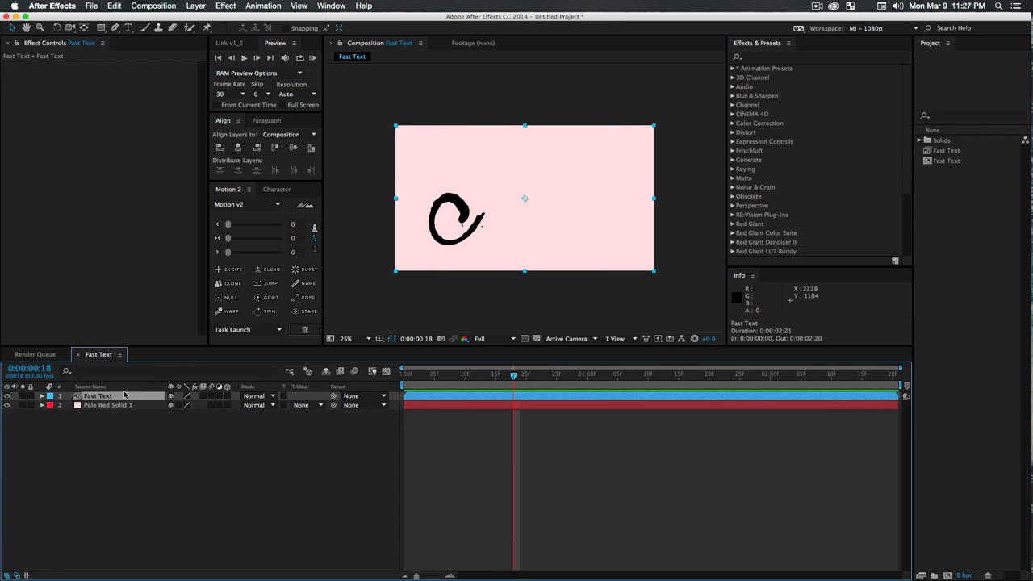
pyautogui.click(942, 152)
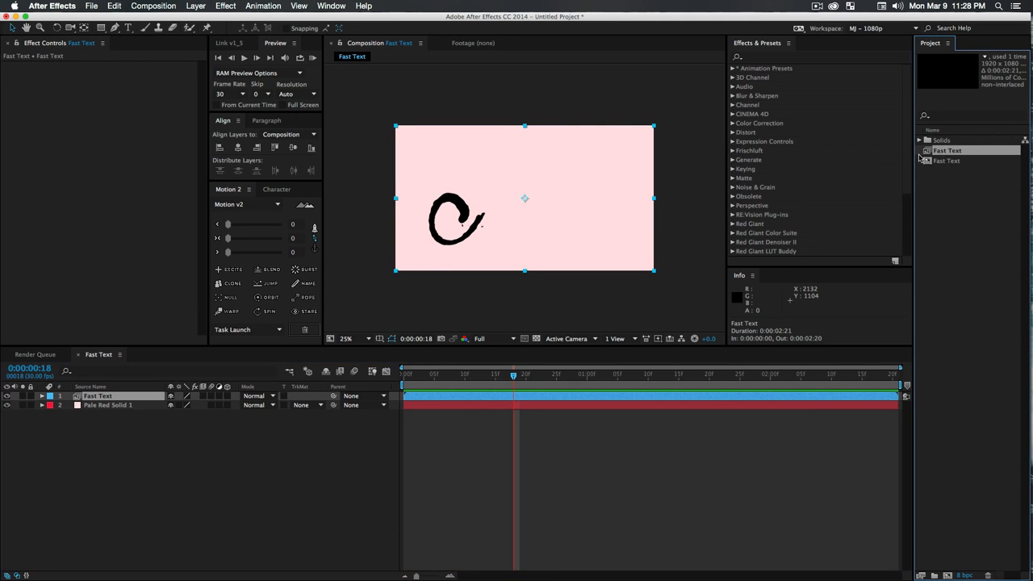
pyautogui.rightClick(949, 155)
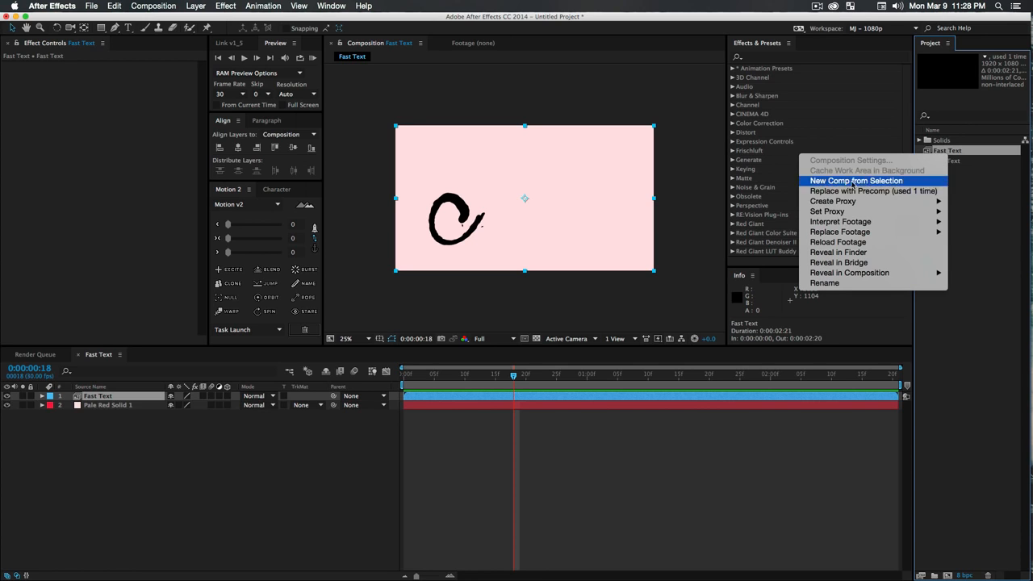
pyautogui.moveTo(859, 203)
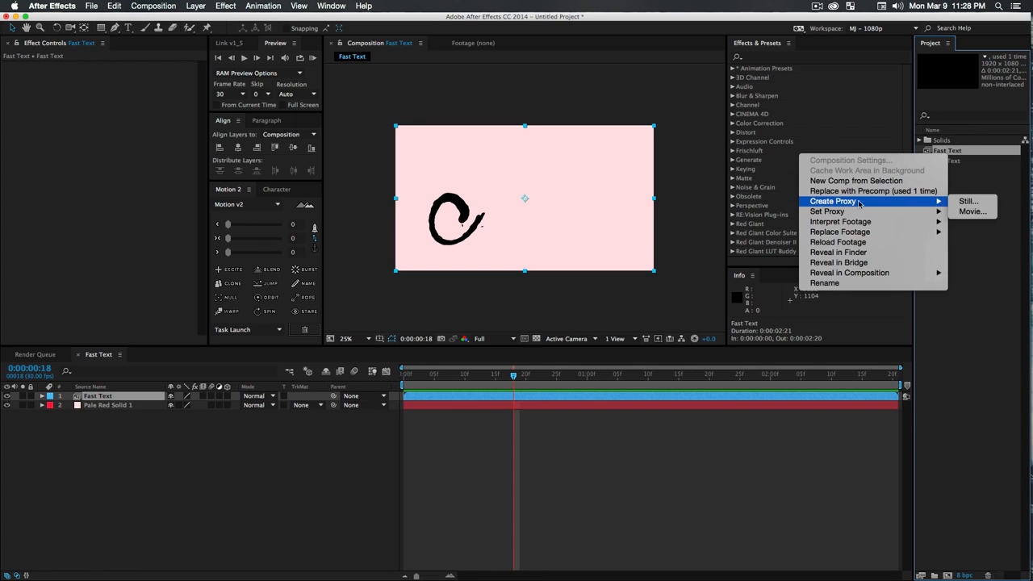
pyautogui.click(970, 212)
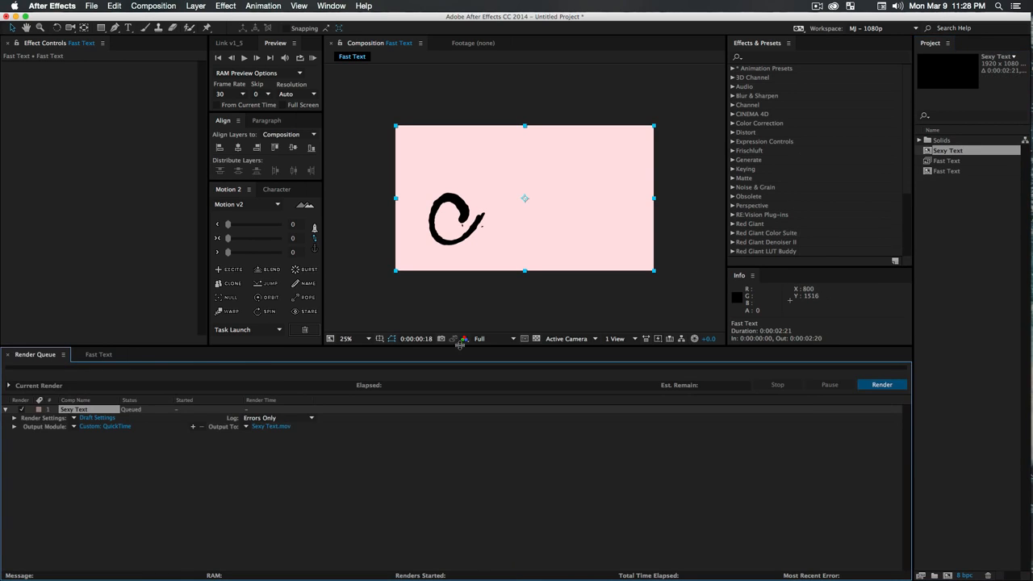
# Set the proxy's output to the QuickTime movie Sexy Text in the RENDERS folder and render it.
pyautogui.click(275, 426)
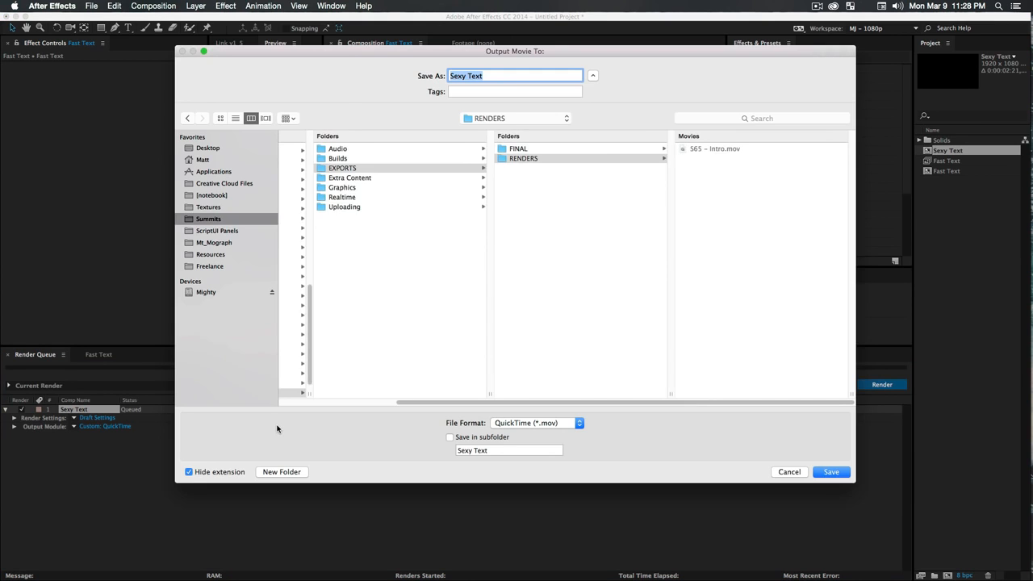
pyautogui.press('Return')
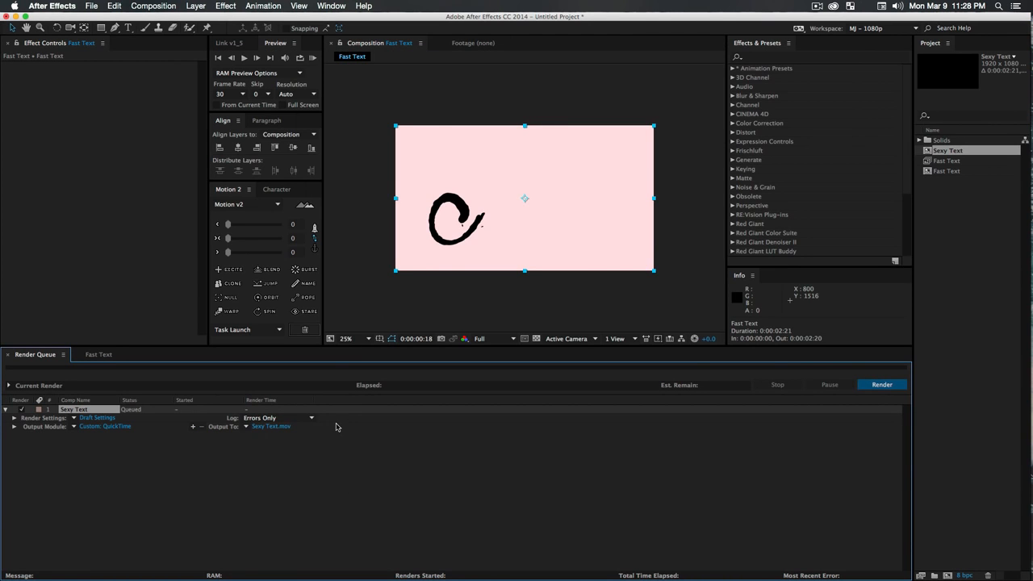
pyautogui.click(882, 385)
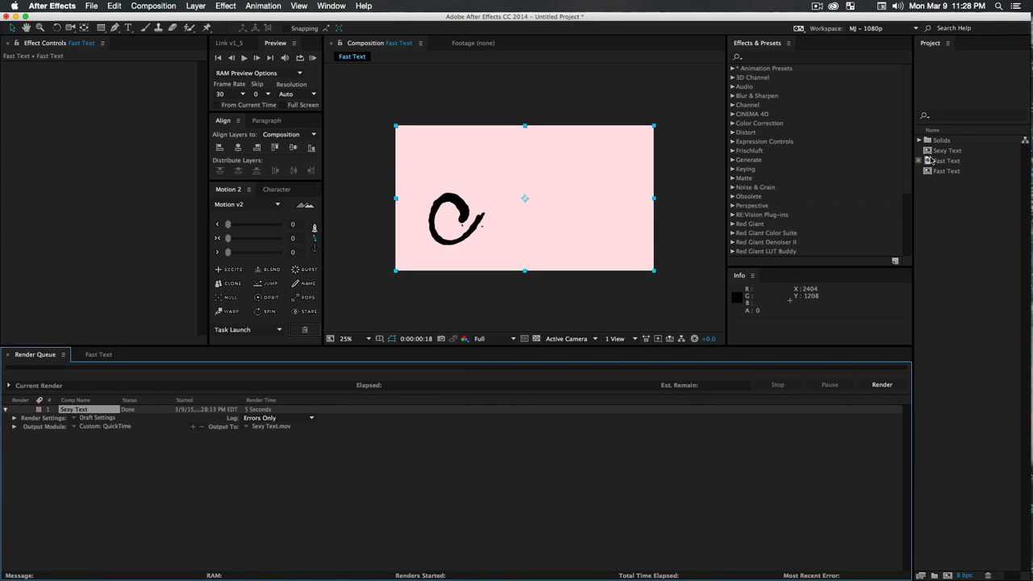
# Return to the Fast Text composition and inspect the footage's original and proxy details, making room to show the file size.
pyautogui.click(99, 356)
pyautogui.click(934, 210)
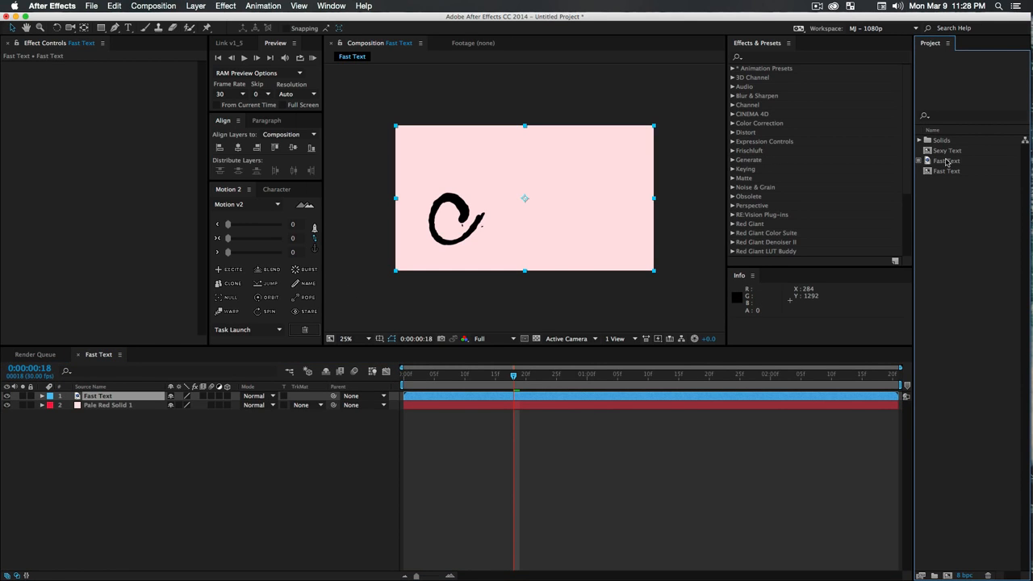
pyautogui.click(946, 165)
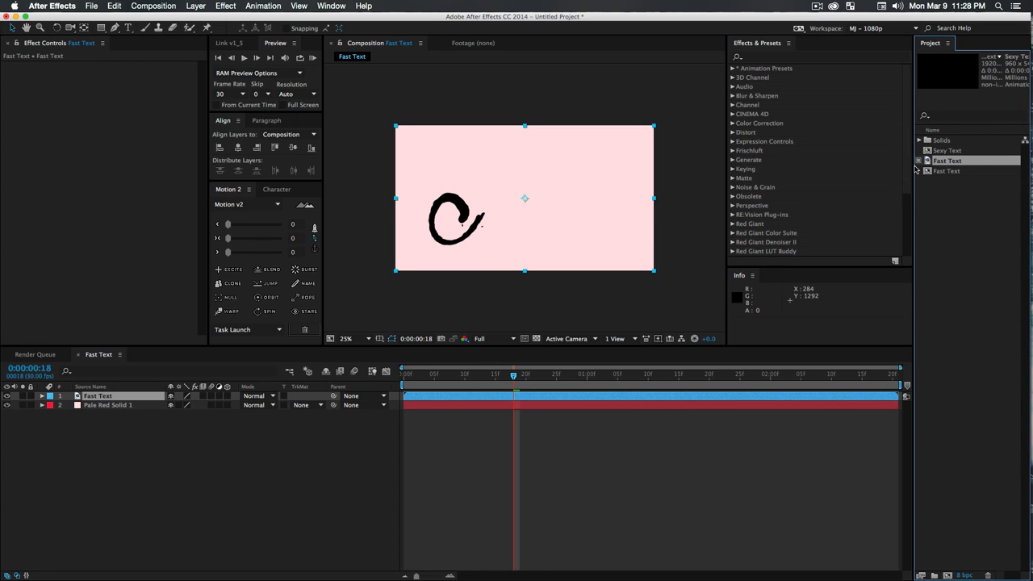
pyautogui.moveTo(913, 167); pyautogui.dragTo(781, 183)
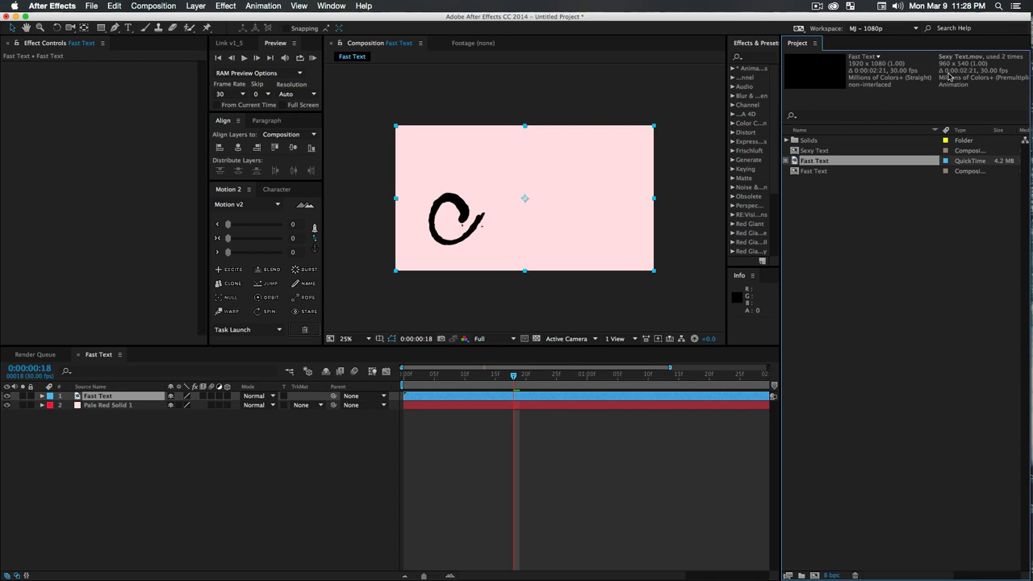
pyautogui.moveTo(991, 130); pyautogui.dragTo(963, 132)
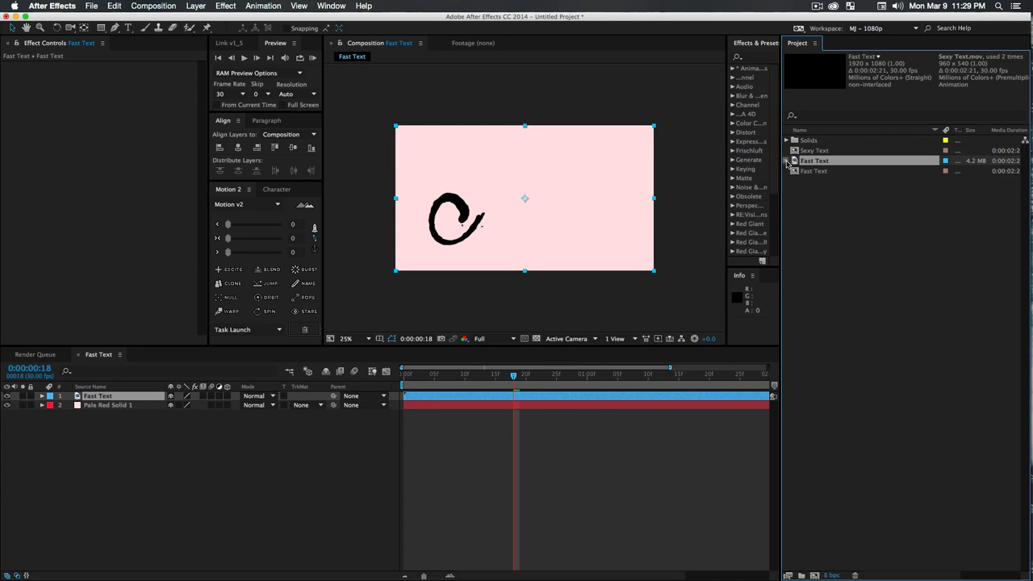
# Scrub to 0:00:00:12 and toggle the Fast Text footage's proxy to compare it with the original up close.
pyautogui.moveTo(496, 377)
pyautogui.mouseDown()
pyautogui.moveTo(453, 376)
pyautogui.moveTo(588, 377)
pyautogui.moveTo(503, 378)
pyautogui.moveTo(525, 379)
pyautogui.mouseUp()
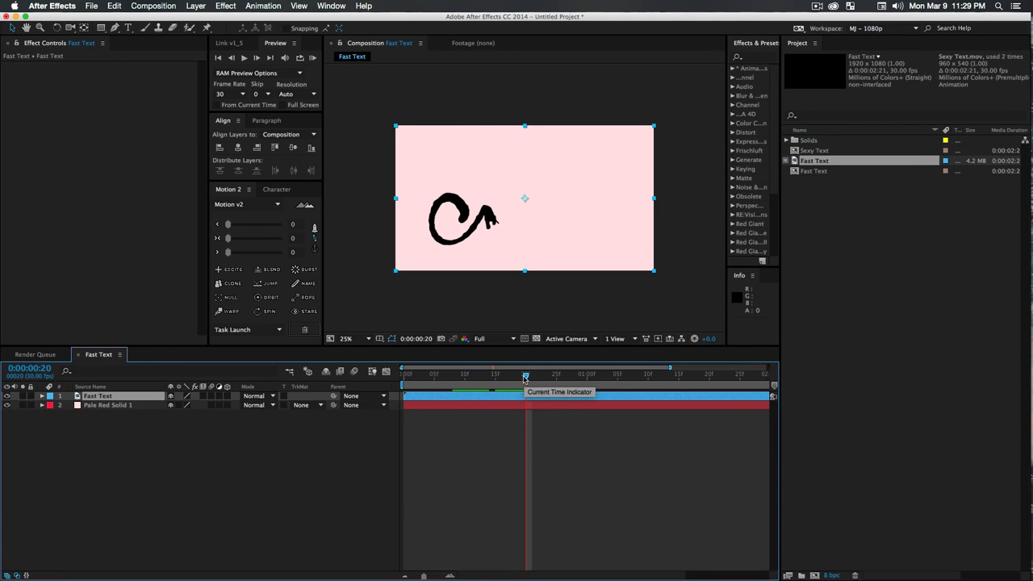
pyautogui.moveTo(525, 380)
pyautogui.mouseDown()
pyautogui.moveTo(448, 379)
pyautogui.moveTo(495, 379)
pyautogui.moveTo(483, 385)
pyautogui.mouseUp()
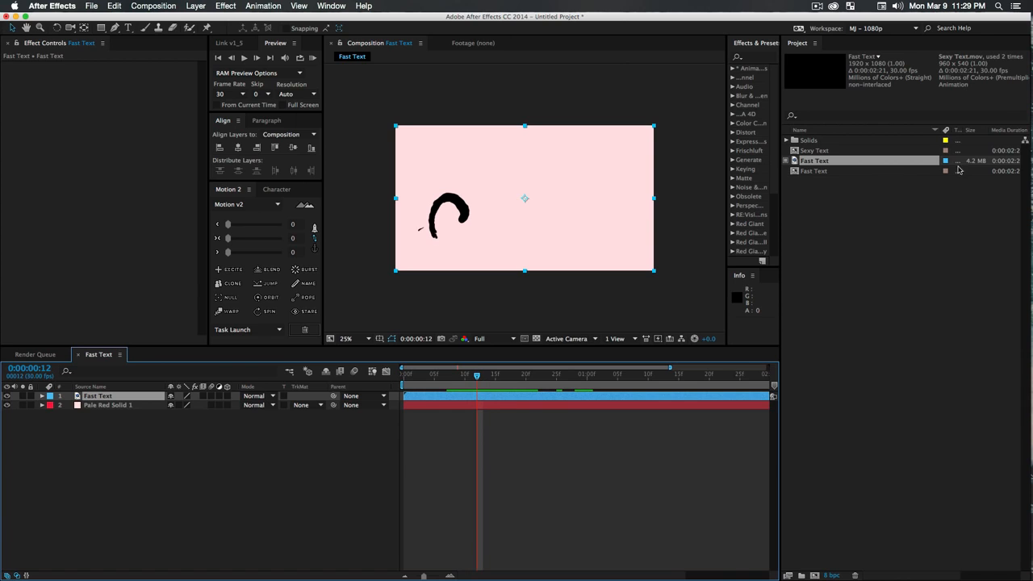
pyautogui.click(802, 163)
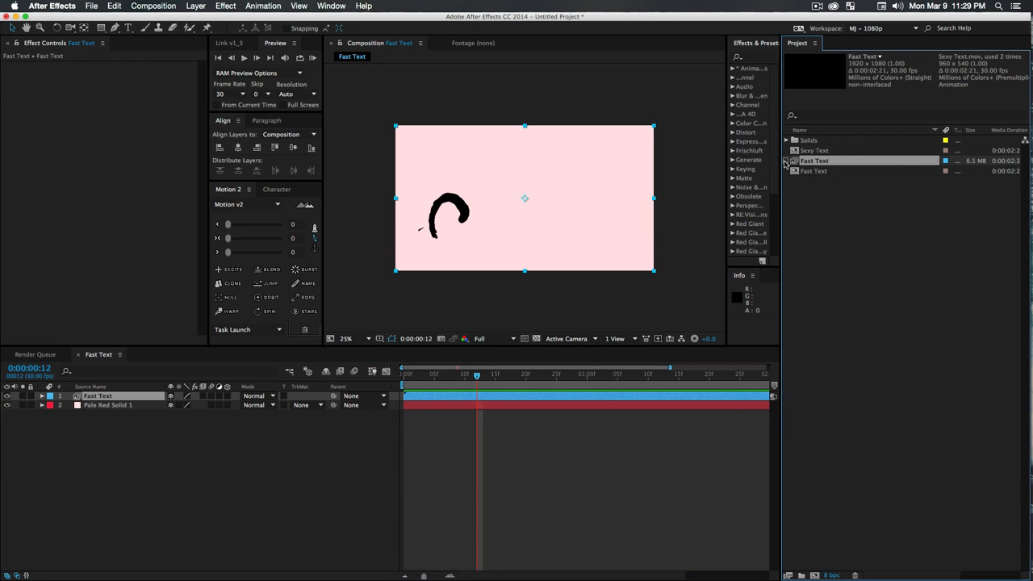
pyautogui.click(539, 215)
pyautogui.moveTo(532, 217); pyautogui.dragTo(622, 189)
pyautogui.click(438, 175)
pyautogui.moveTo(476, 191); pyautogui.dragTo(482, 163)
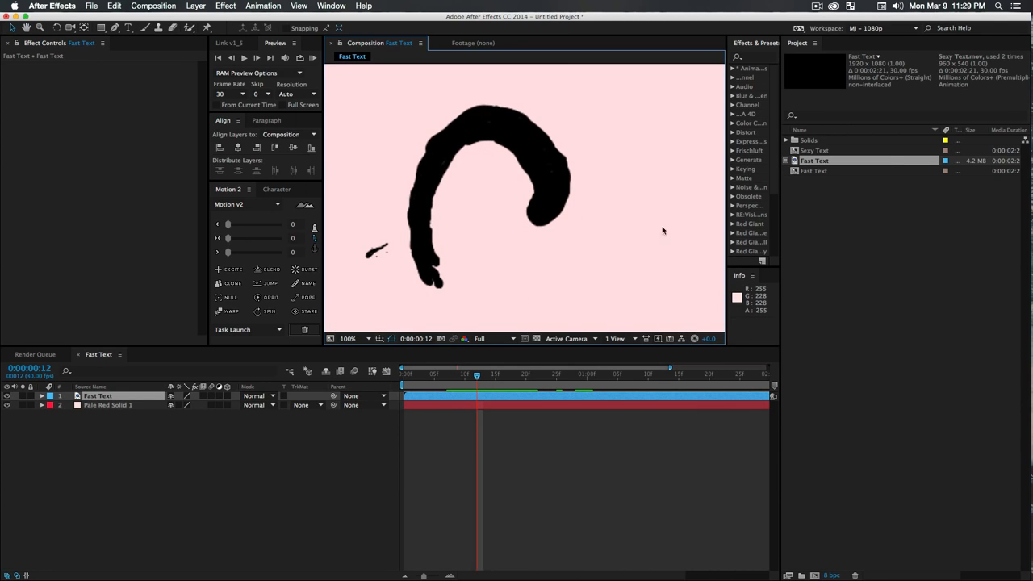
# Compare the proxy and original lettering edges at 0:00:00:20 with the composition at 200% magnification.
pyautogui.moveTo(472, 379); pyautogui.dragTo(527, 379)
pyautogui.press('z')
pyautogui.click(565, 189)
pyautogui.press('h')
pyautogui.moveTo(581, 215); pyautogui.dragTo(589, 174)
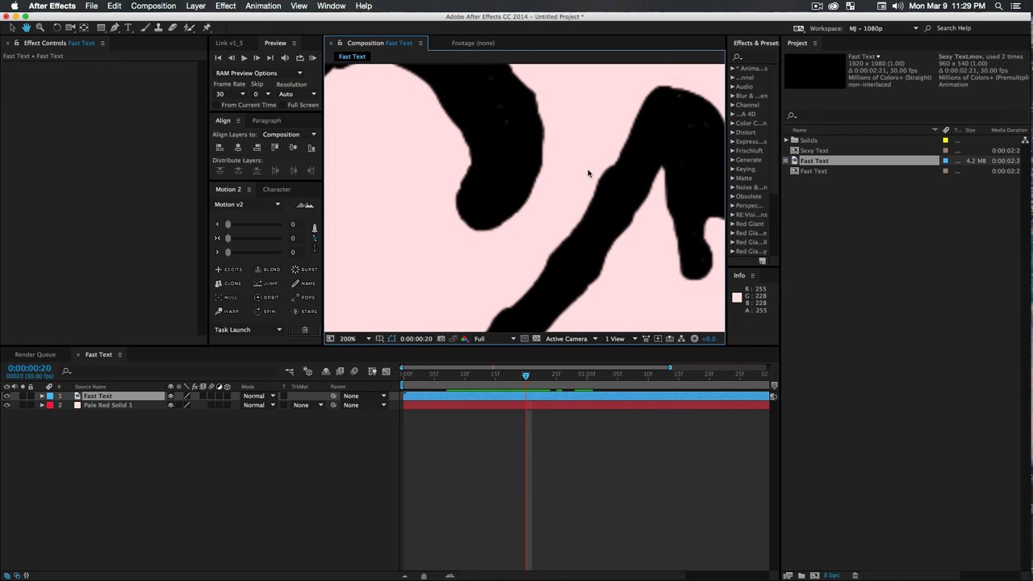
pyautogui.press('v')
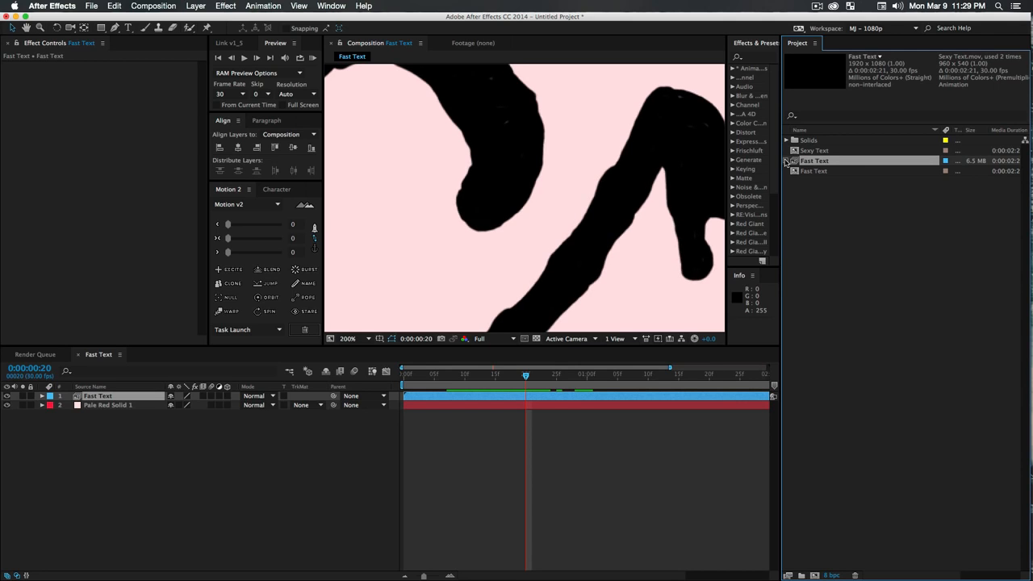
# Return the composition to 25% magnification and scrub the Fast Text animation to 0:00:01:08 with the proxy active.
pyautogui.press('z')
pyautogui.keyDown('alt'); pyautogui.click(561, 214); pyautogui.keyUp('alt')
pyautogui.press('h')
pyautogui.moveTo(559, 208); pyautogui.dragTo(488, 232)
pyautogui.press('z')
pyautogui.keyDown('alt'); pyautogui.click(527, 221); pyautogui.keyUp('alt')
pyautogui.press('h')
pyautogui.moveTo(543, 209); pyautogui.dragTo(537, 226)
pyautogui.press('v')
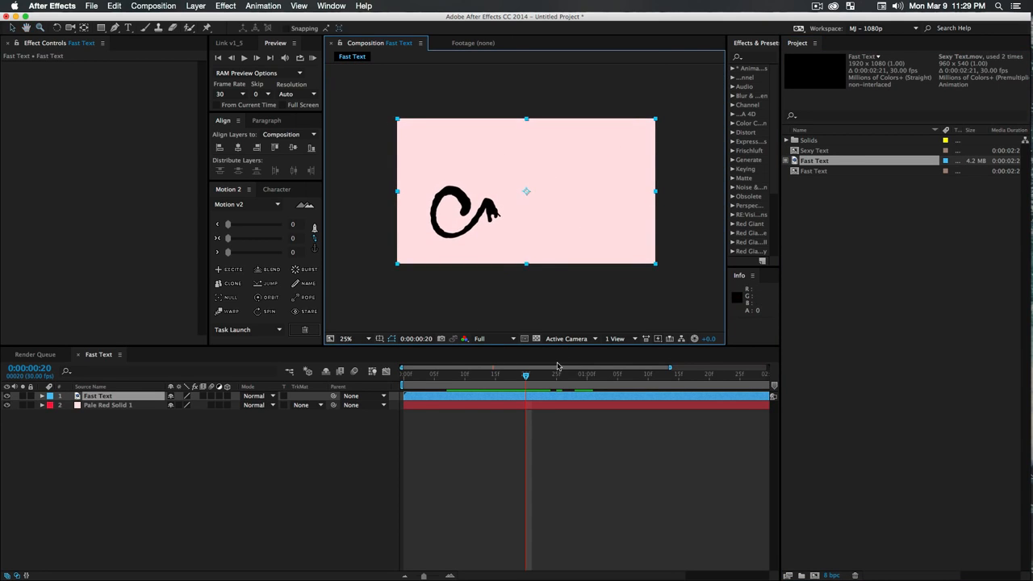
pyautogui.moveTo(548, 375)
pyautogui.mouseDown()
pyautogui.moveTo(697, 376)
pyautogui.moveTo(460, 398)
pyautogui.moveTo(637, 400)
pyautogui.moveTo(596, 406)
pyautogui.moveTo(485, 400)
pyautogui.moveTo(647, 382)
pyautogui.mouseUp()
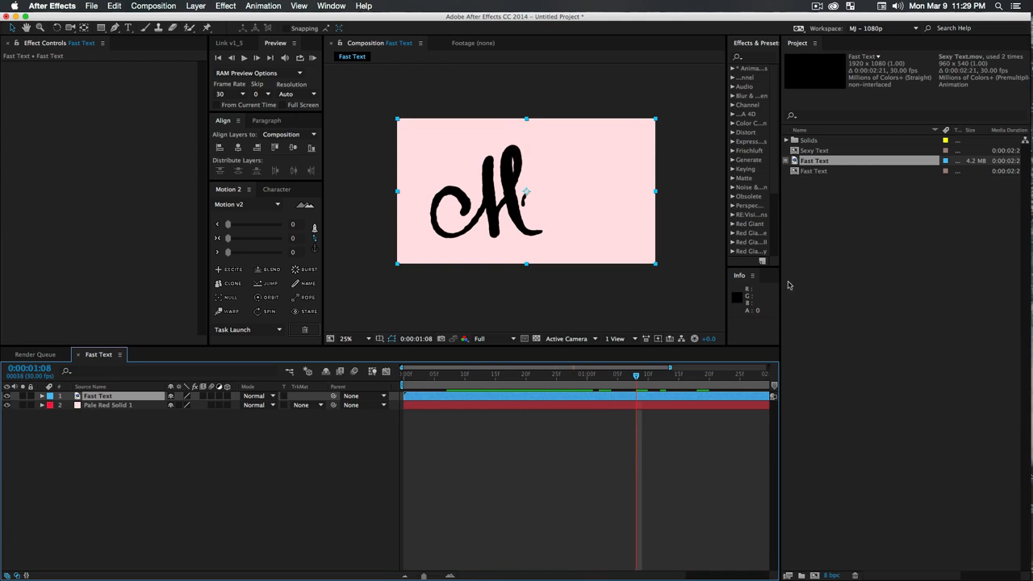
pyautogui.click(888, 212)
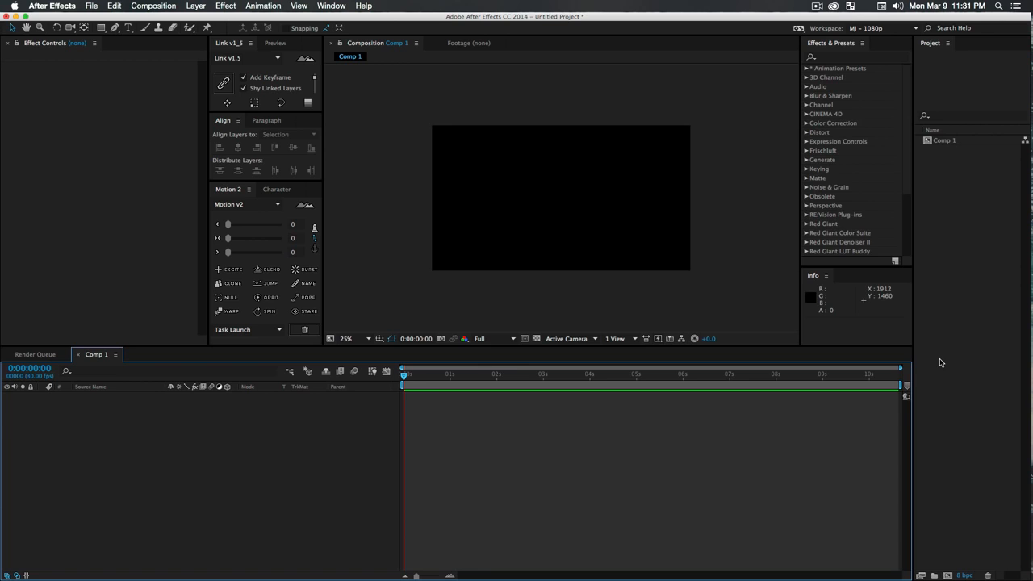
# Show the rulers and place one vertical guide and two horizontal guides at about 316 and 600 in the composition.
pyautogui.press('super+r')
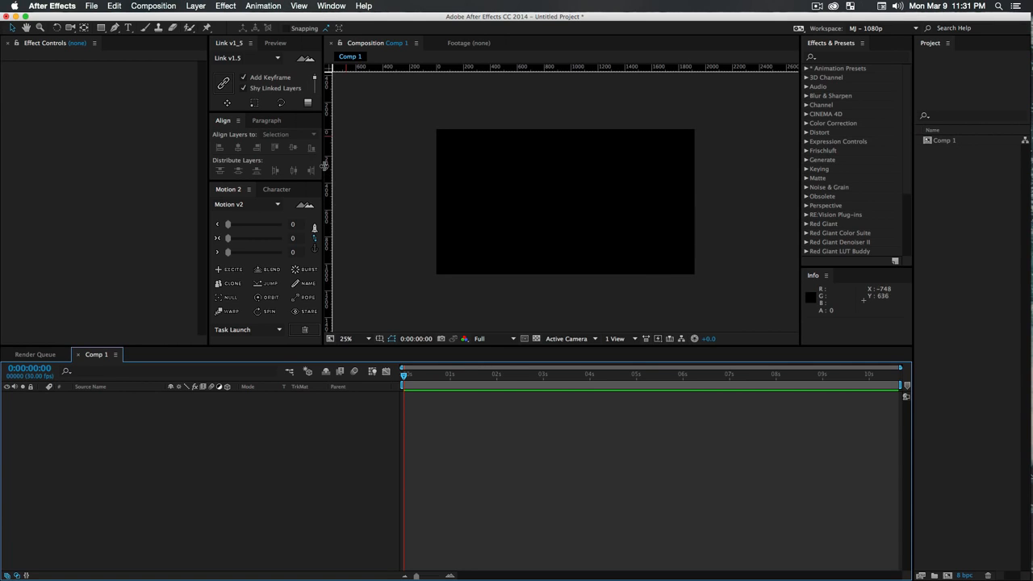
pyautogui.moveTo(327, 220); pyautogui.dragTo(594, 211)
pyautogui.moveTo(537, 88); pyautogui.dragTo(531, 183)
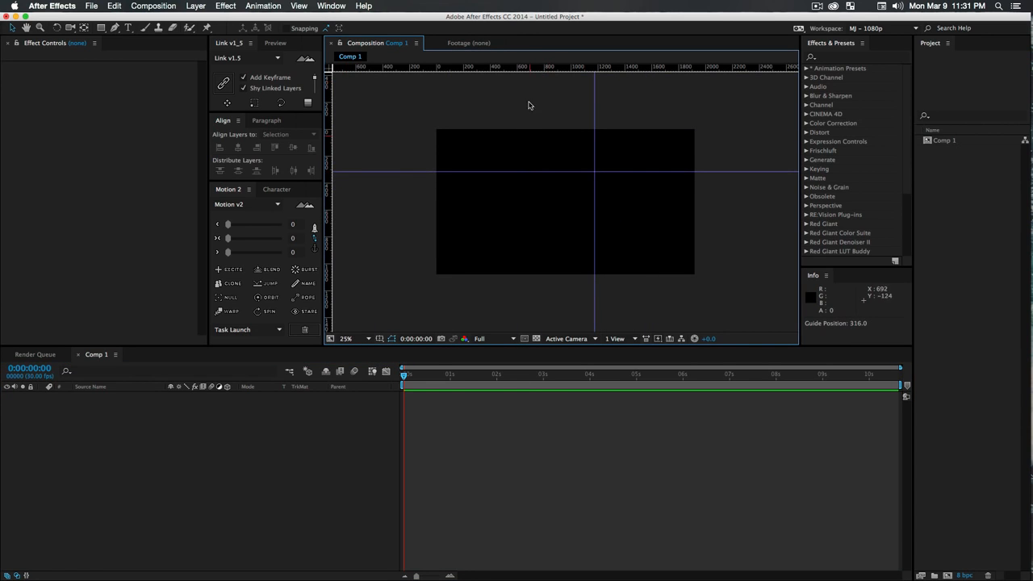
pyautogui.moveTo(525, 69); pyautogui.dragTo(525, 210)
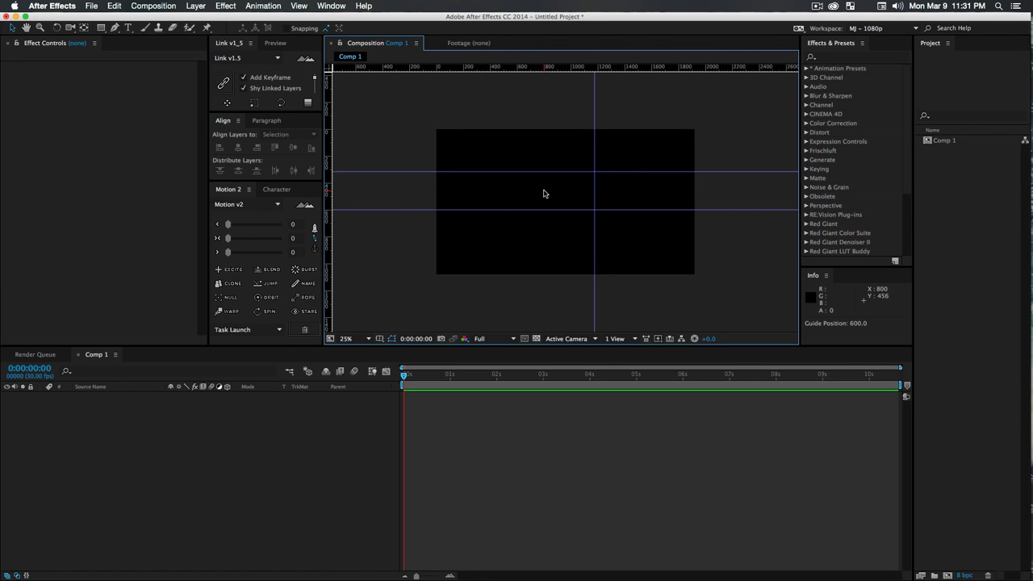
# Create a blue square shape layer with a grey stroke, duplicate it, and move the duplicate across to position 1948, 656.
pyautogui.press('q')
pyautogui.moveTo(510, 178)
pyautogui.mouseDown()
pyautogui.moveTo(567, 235)
pyautogui.moveTo(503, 234)
pyautogui.moveTo(493, 200)
pyautogui.moveTo(498, 230)
pyautogui.mouseUp()
pyautogui.press('v')
pyautogui.press('super+d')
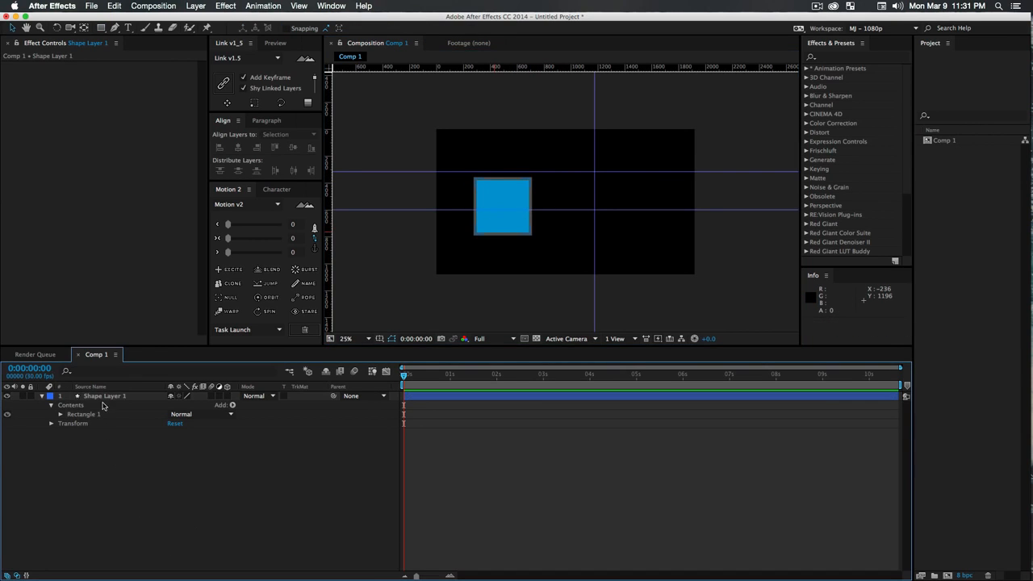
pyautogui.moveTo(489, 223); pyautogui.dragTo(614, 234)
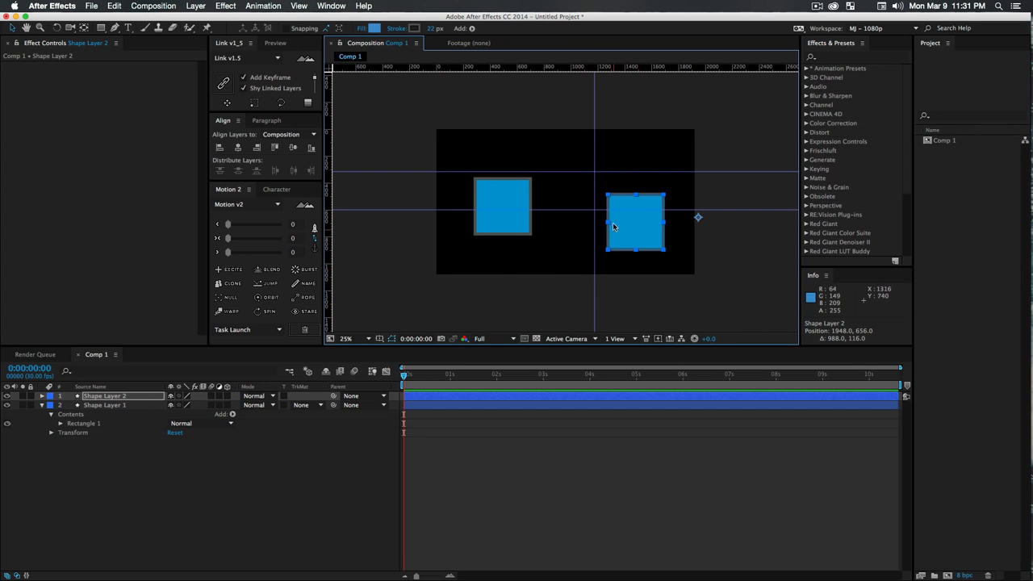
# Enable Snapping and snap the original square's upper-right corner to the intersection of the vertical and upper horizontal guides, at position 1436, 488.
pyautogui.scroll(3, 614, 224)
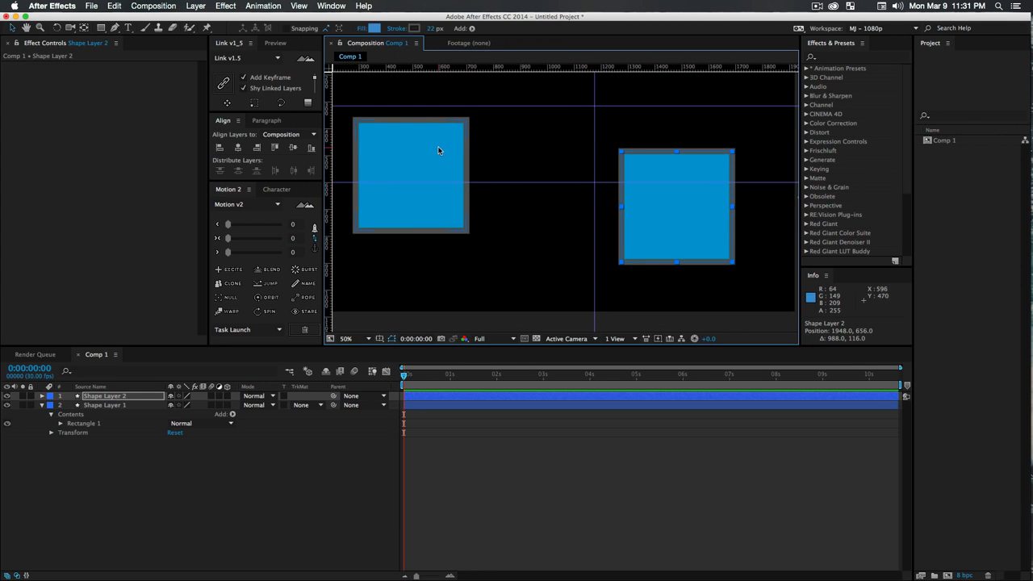
pyautogui.moveTo(440, 151); pyautogui.dragTo(466, 155)
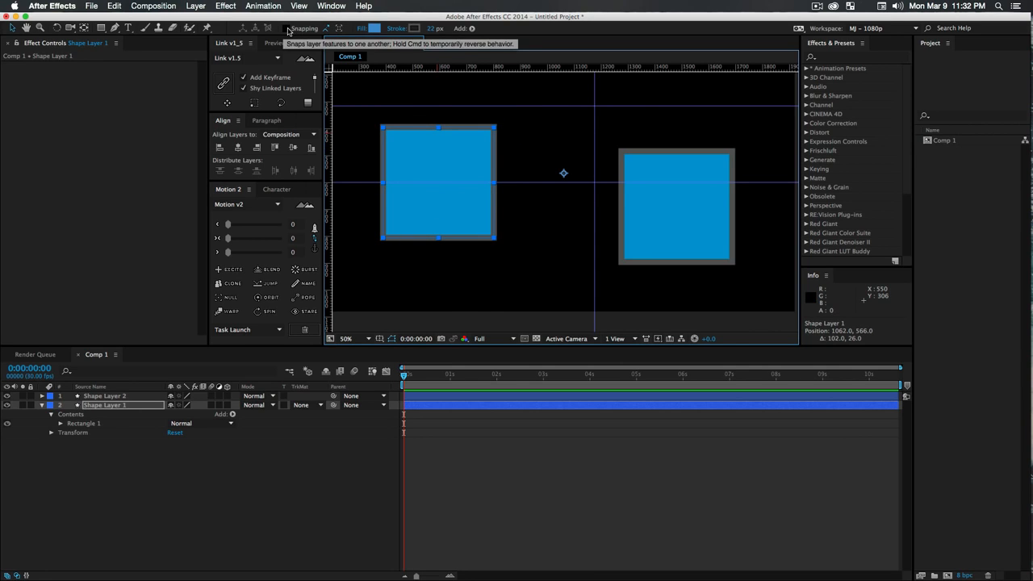
pyautogui.click(286, 29)
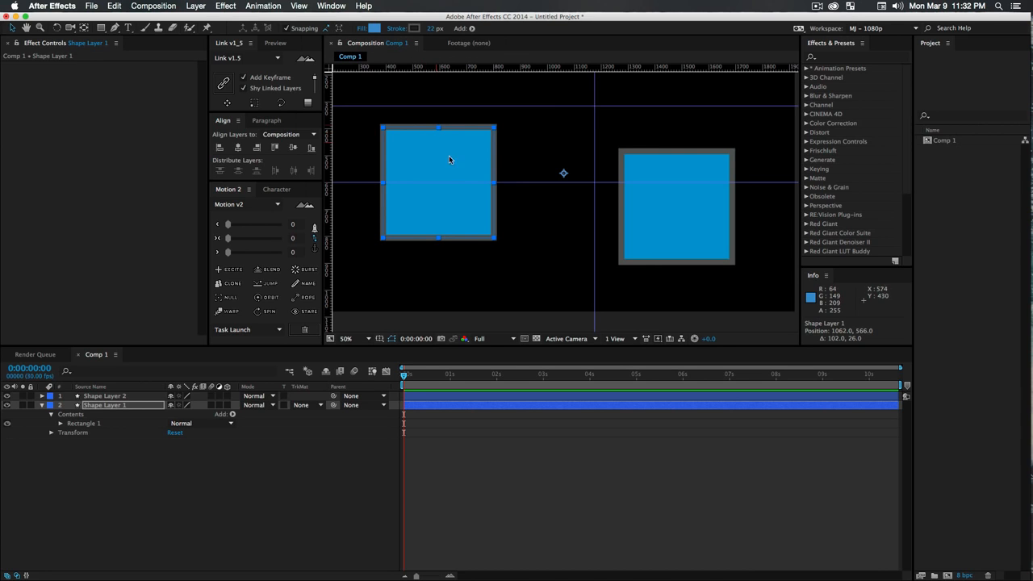
pyautogui.moveTo(449, 156); pyautogui.dragTo(555, 135)
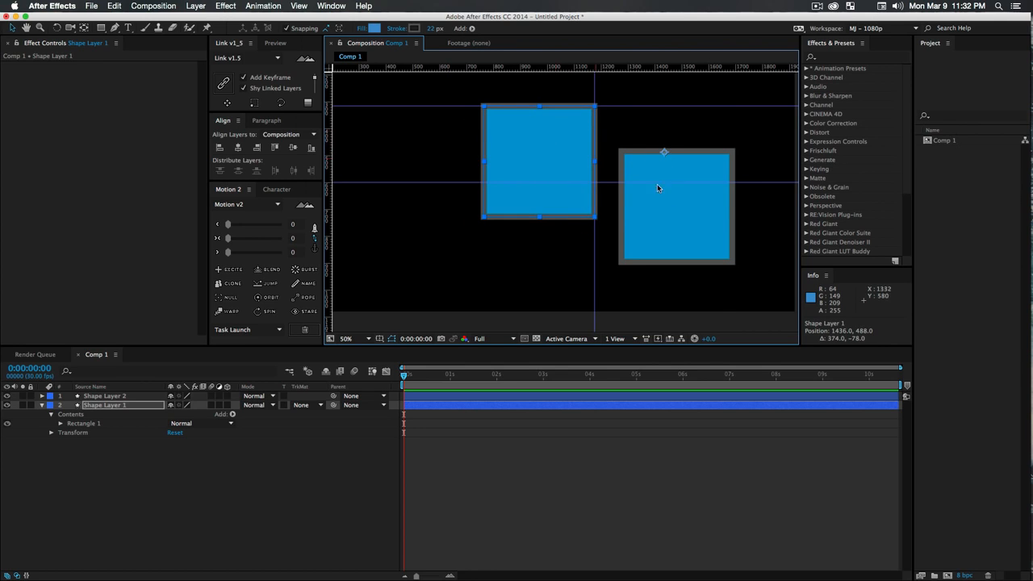
# Snap the duplicate square to the upper guide on the other side of the original, at position 982, 488, and view the composition at 25%.
pyautogui.moveTo(684, 211); pyautogui.dragTo(442, 188)
pyautogui.press('z')
pyautogui.keyDown('alt'); pyautogui.click(533, 155); pyautogui.keyUp('alt')
pyautogui.moveTo(539, 194); pyautogui.dragTo(475, 179)
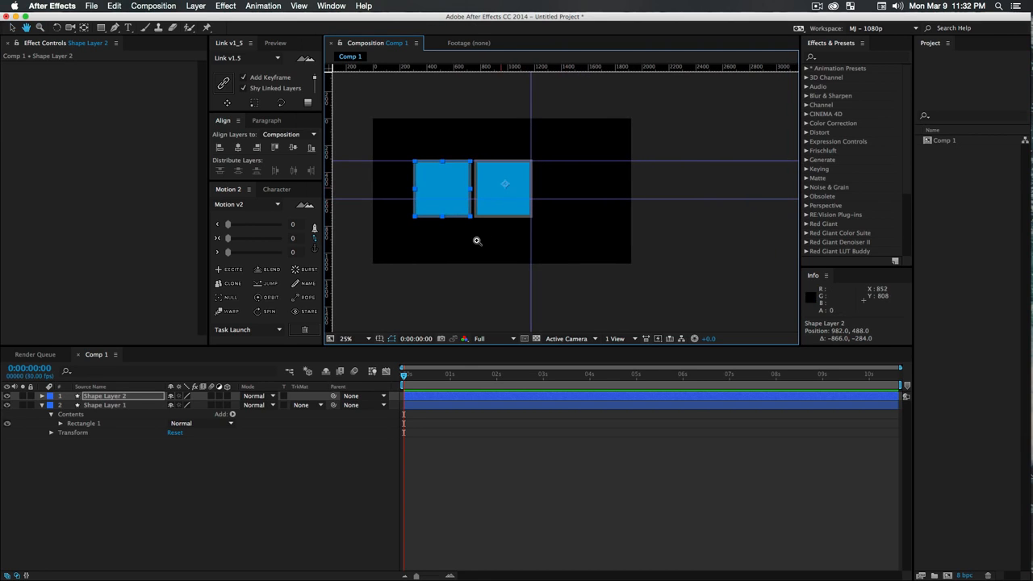
# Remove all vertical and horizontal guides from Comp 1.
pyautogui.press('v')
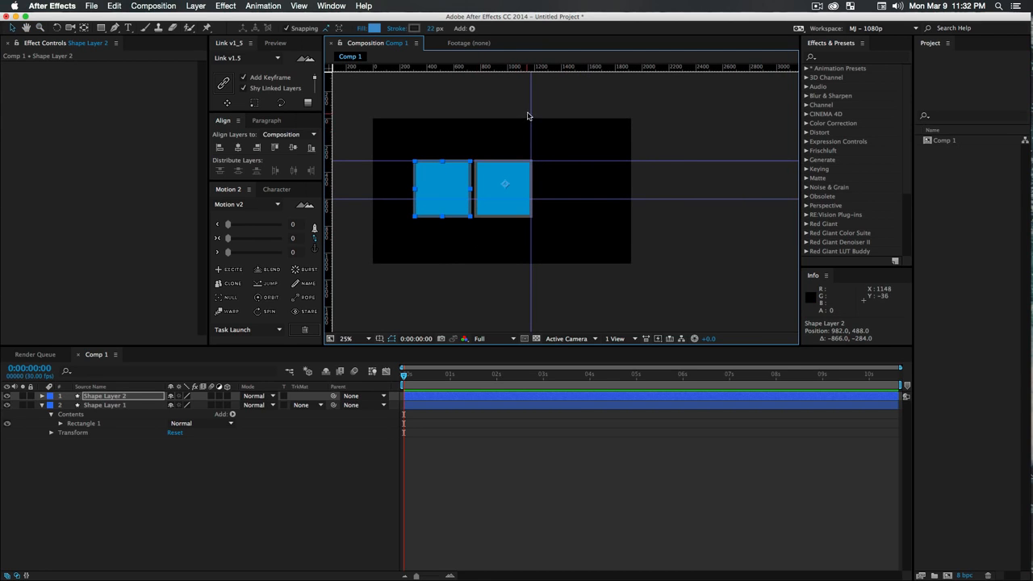
pyautogui.moveTo(530, 113); pyautogui.dragTo(360, 66)
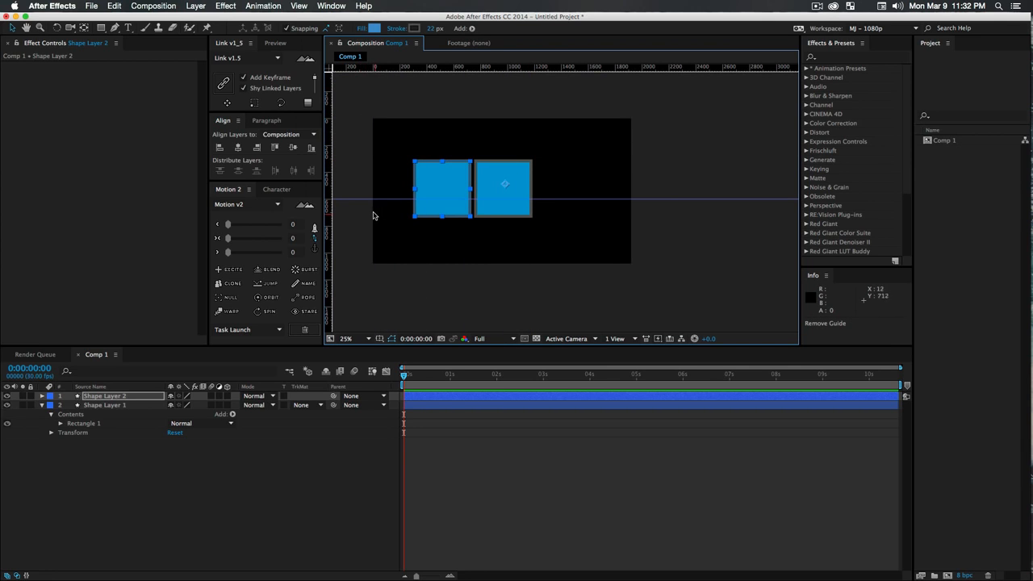
pyautogui.moveTo(359, 200); pyautogui.dragTo(360, 67)
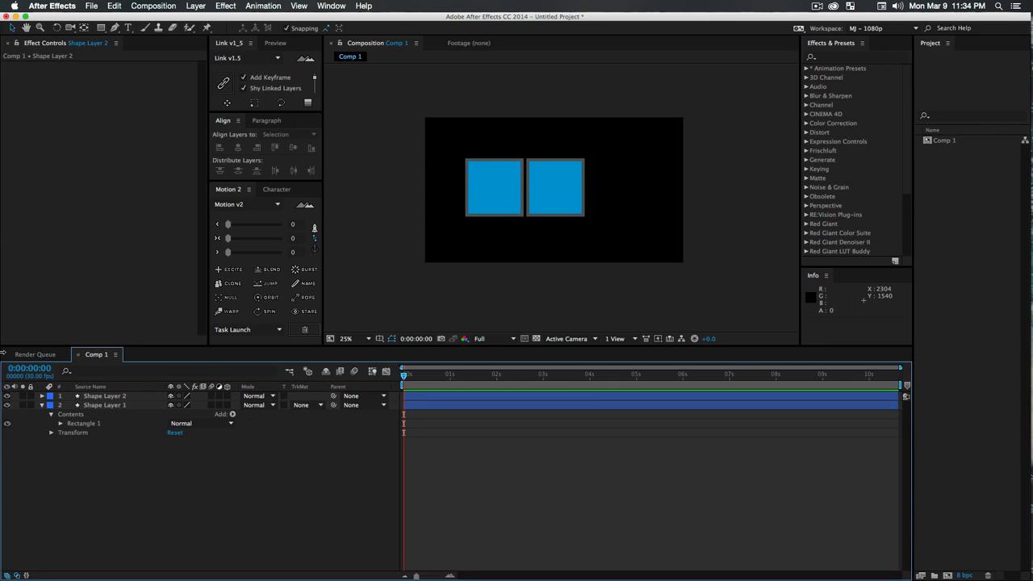
# Enable Play Sound When Render Finishes in the General preferences.
pyautogui.click(51, 5)
pyautogui.moveTo(64, 36)
pyautogui.click(192, 37)
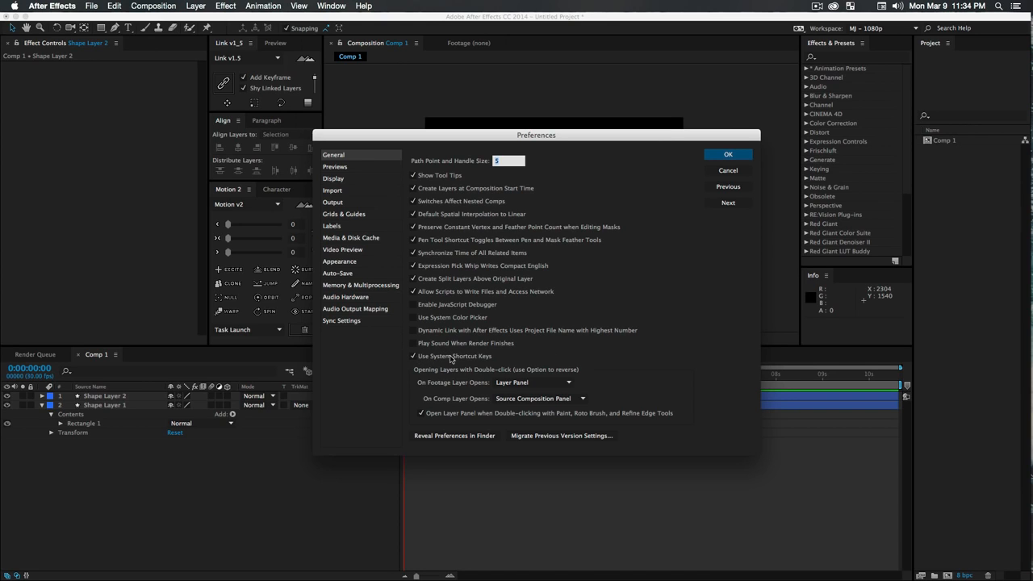
pyautogui.click(439, 346)
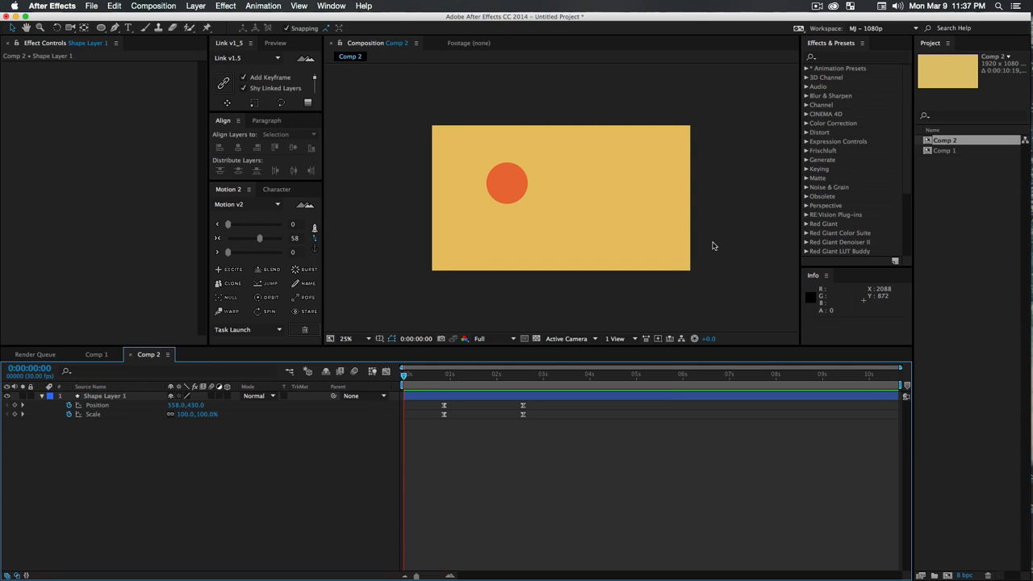
# Show the circle layer's Position and Scale curves in the Graph Editor and fit all graphs to the view.
pyautogui.click(386, 372)
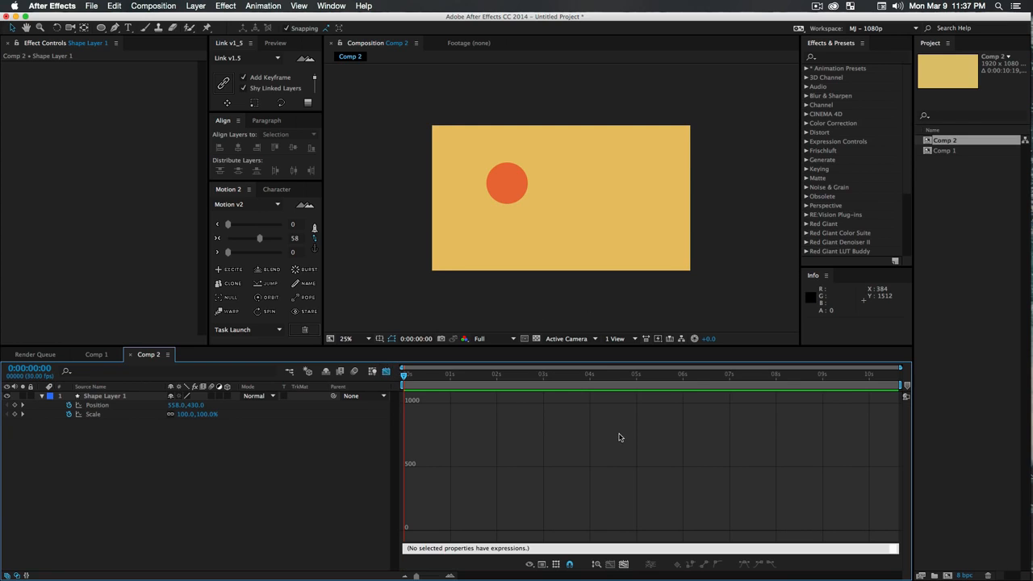
pyautogui.moveTo(98, 429); pyautogui.dragTo(99, 405)
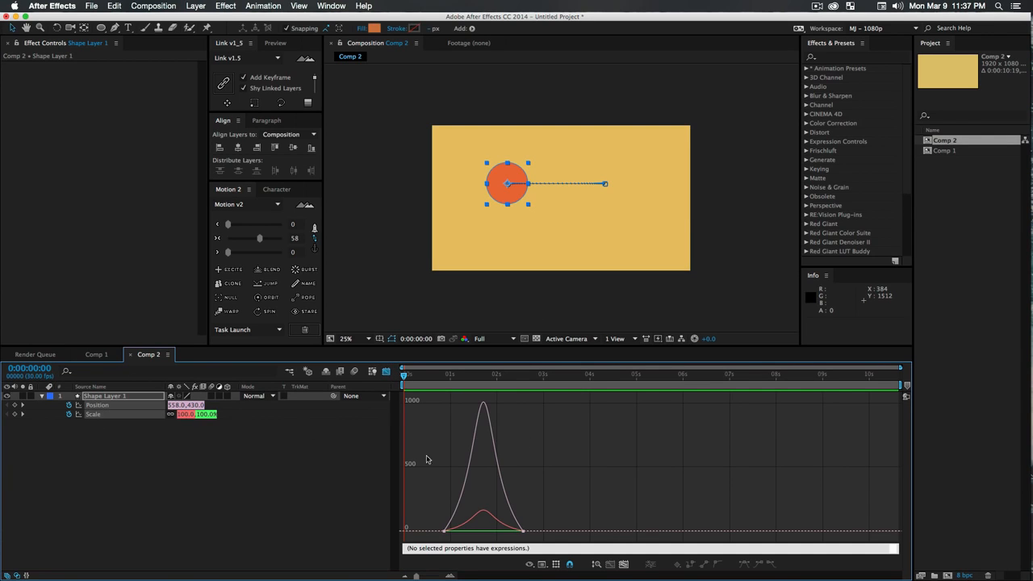
pyautogui.click(624, 564)
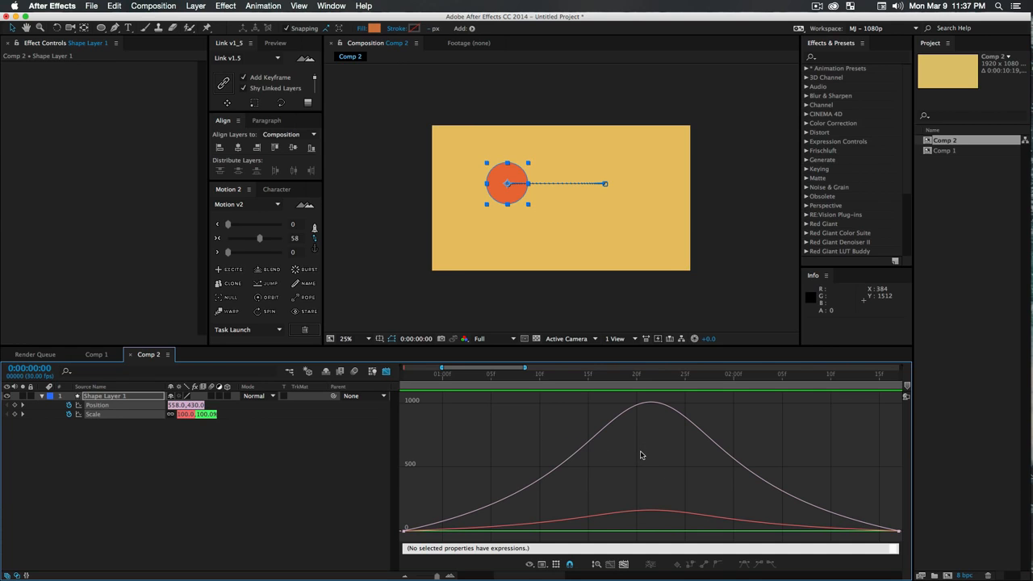
# Examine the Position and Scale speed curves at several magnifications with the Zoom and Hand tools, and close the Graph Editor.
pyautogui.press('z')
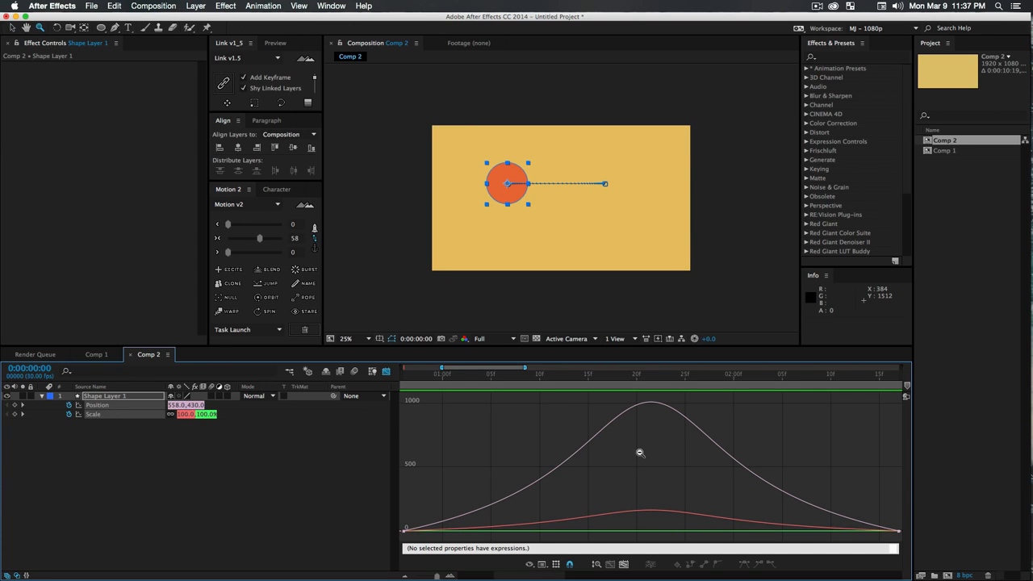
pyautogui.keyDown('alt'); pyautogui.click(639, 453); pyautogui.keyUp('alt')
pyautogui.keyDown('alt'); pyautogui.click(639, 453); pyautogui.keyUp('alt')
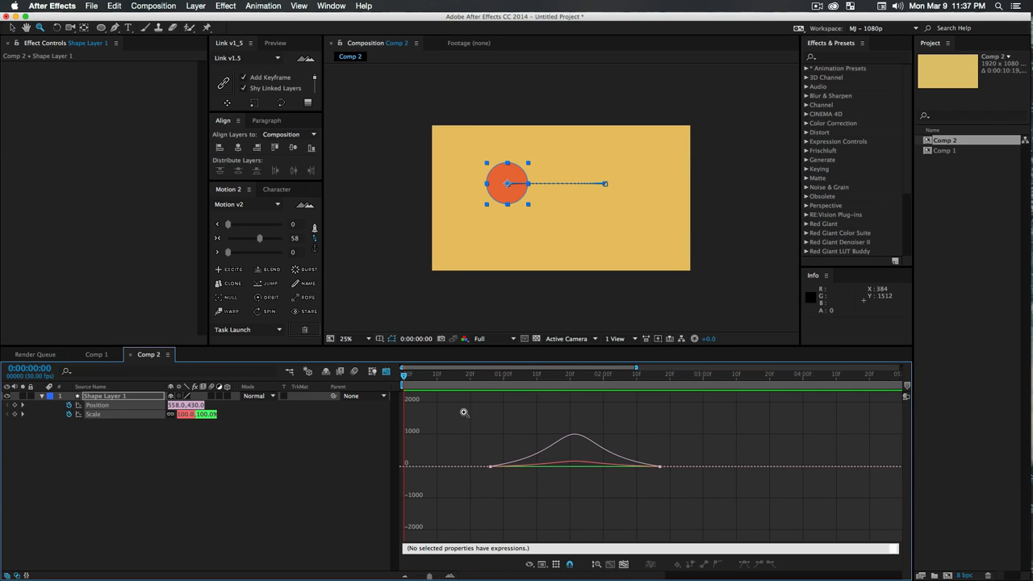
pyautogui.moveTo(450, 411); pyautogui.dragTo(685, 486)
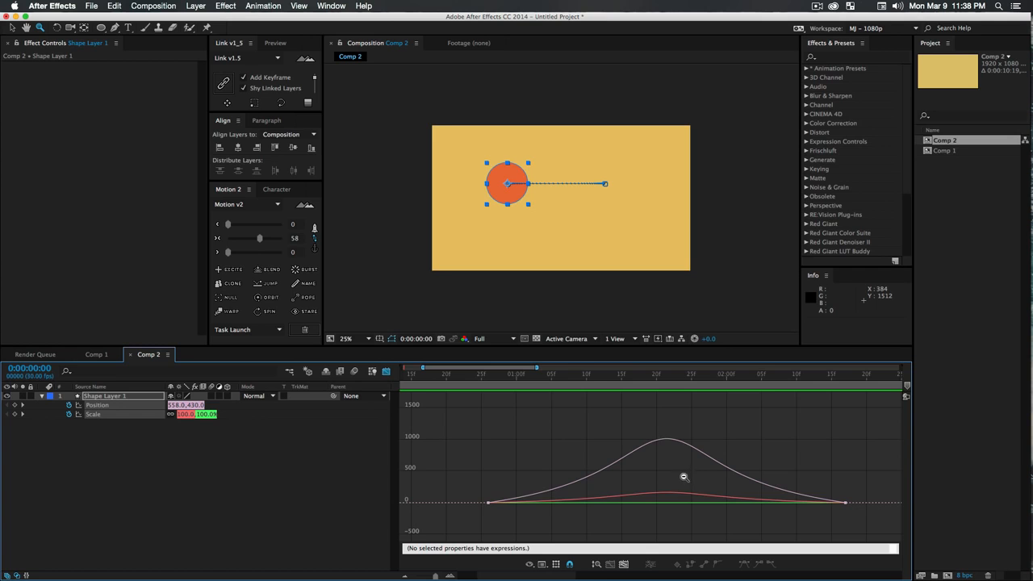
pyautogui.moveTo(684, 478); pyautogui.dragTo(628, 481)
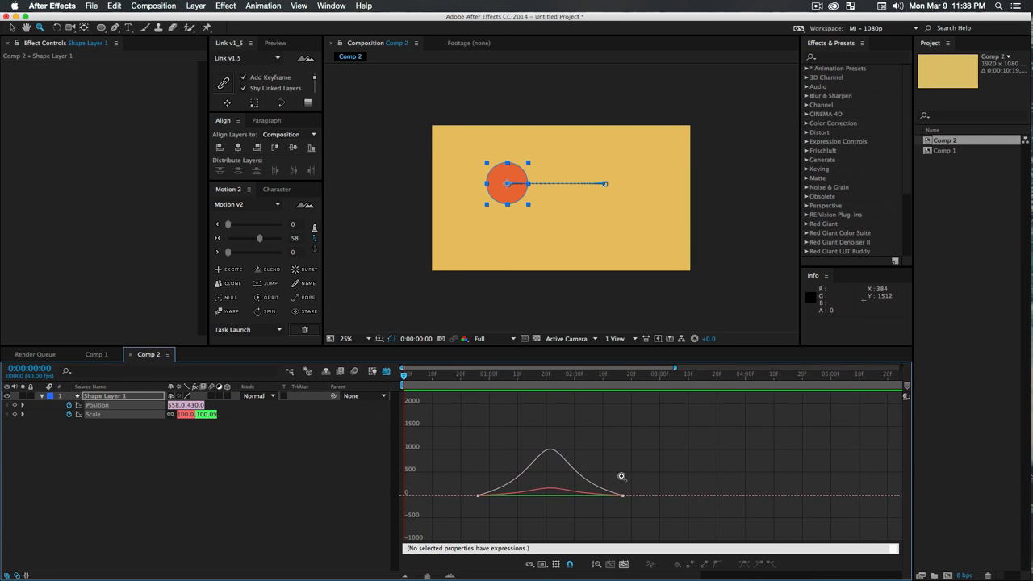
pyautogui.press('h')
pyautogui.moveTo(727, 473); pyautogui.dragTo(928, 440)
pyautogui.press('z')
pyautogui.click(385, 372)
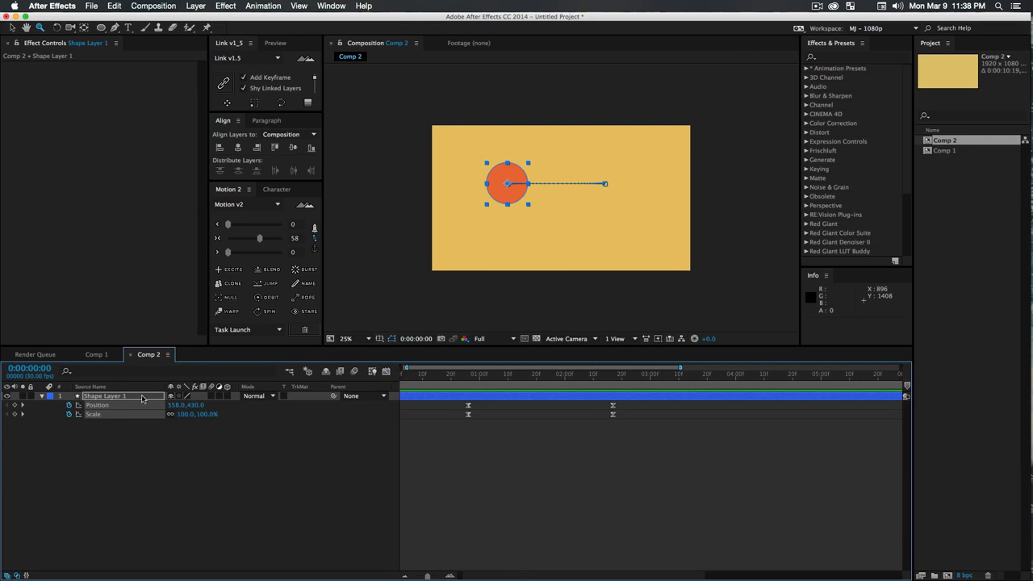
# Duplicate the circle's Shape Layer 1 60 times with the Link script.
pyautogui.click(109, 397)
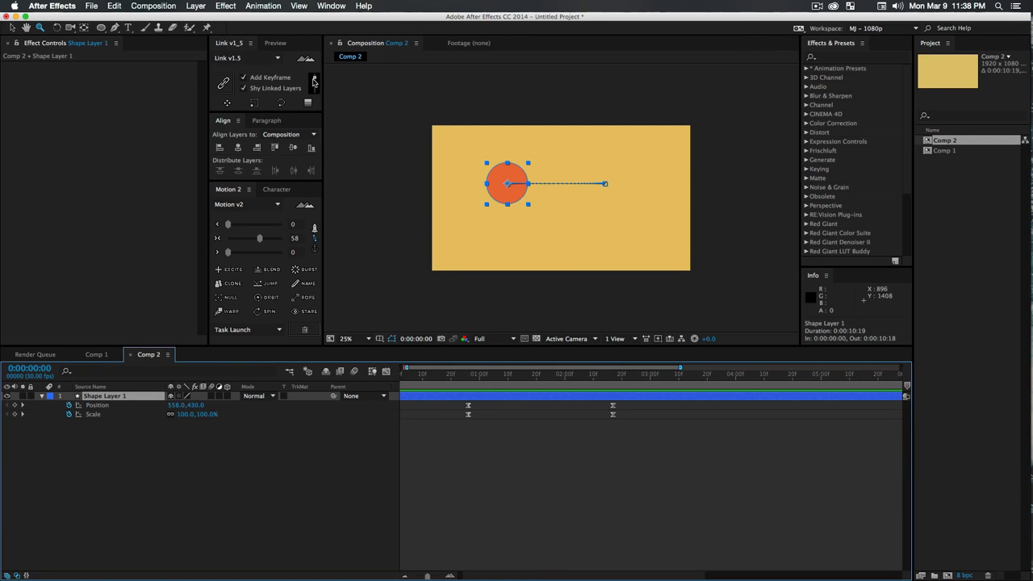
pyautogui.moveTo(314, 78); pyautogui.dragTo(314, 88)
pyautogui.click(226, 84)
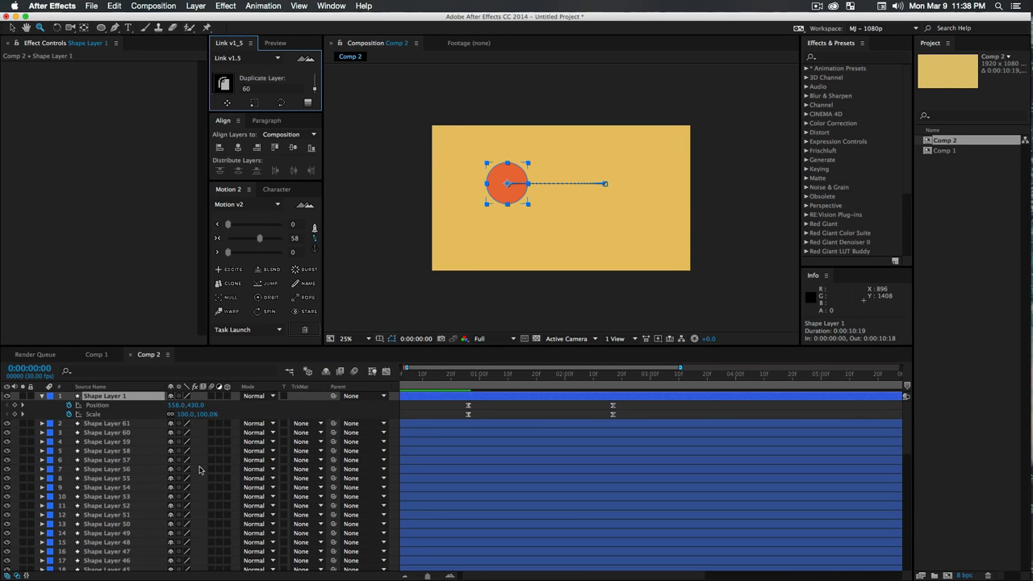
# Reveal the keyframed Position and Scale properties of every shape layer in Comp 2 and clear the layer selection.
pyautogui.click(102, 452)
pyautogui.press('super+a')
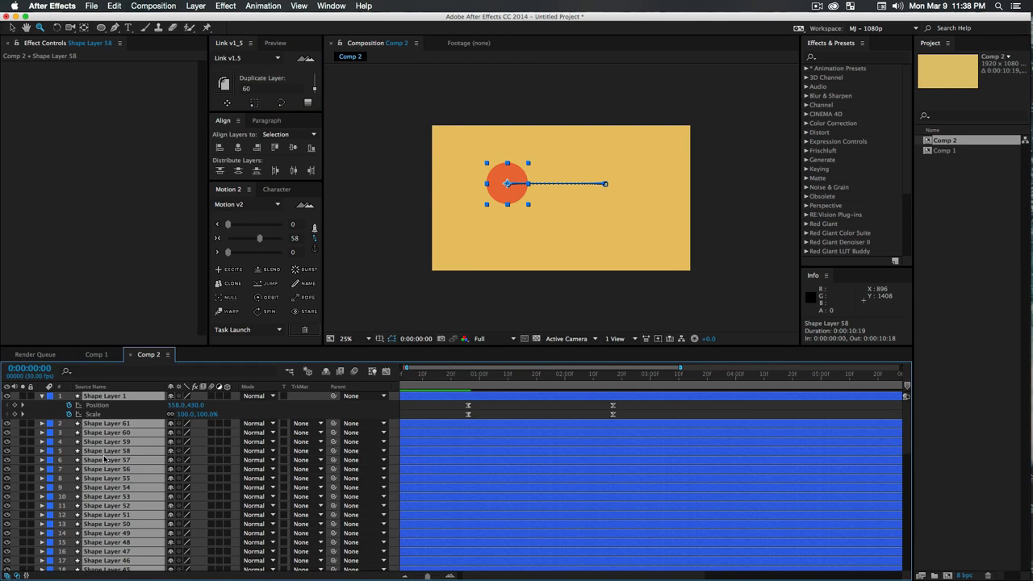
pyautogui.press('u')
pyautogui.click(431, 413)
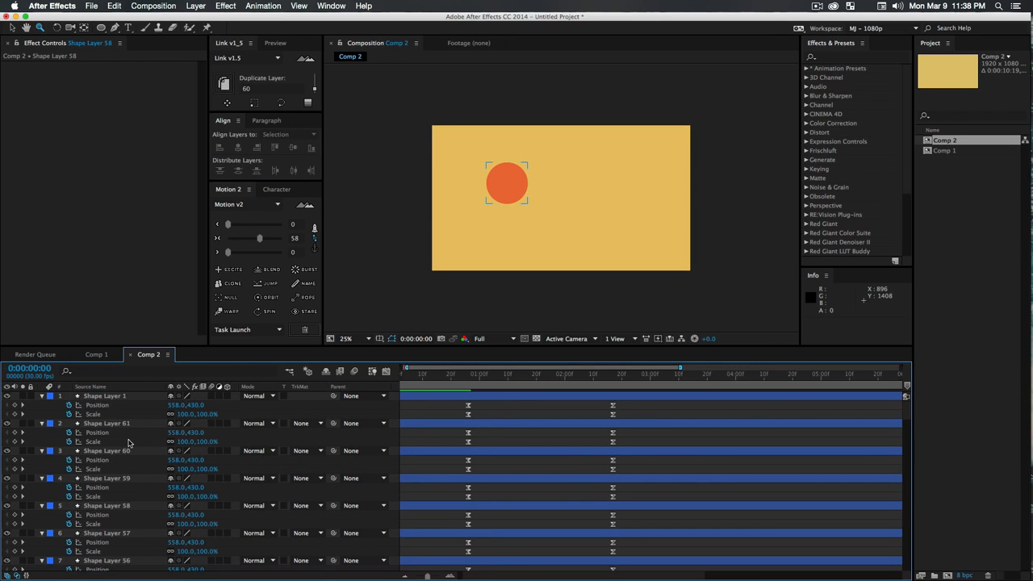
# Examine the keyframes throughout the duplicated layer stack down to Shape Layer 2, moving through the timeline with the Hand tool.
pyautogui.scroll(-15, 128, 443)
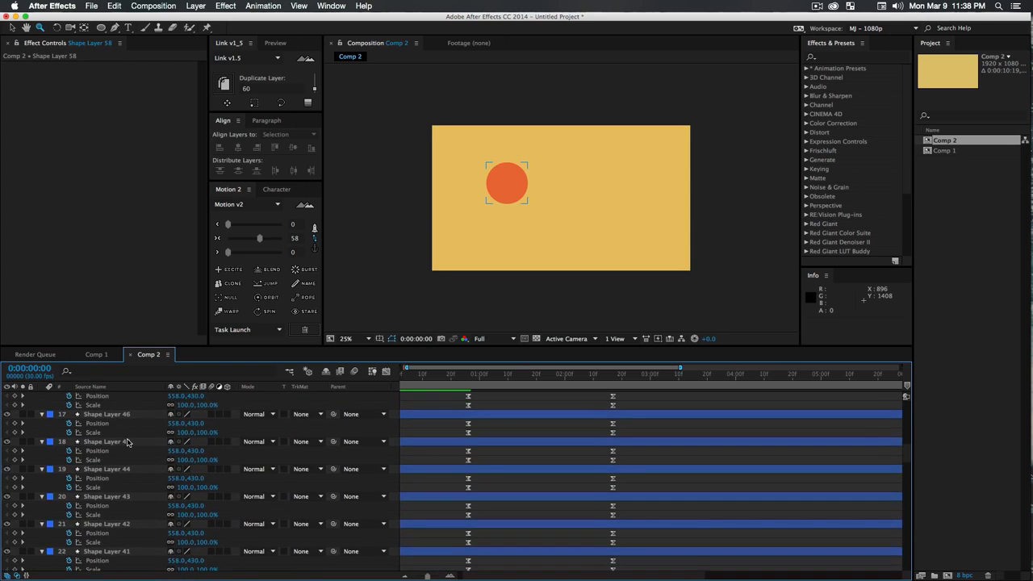
pyautogui.scroll(-20, 128, 443)
pyautogui.scroll(-8, 128, 443)
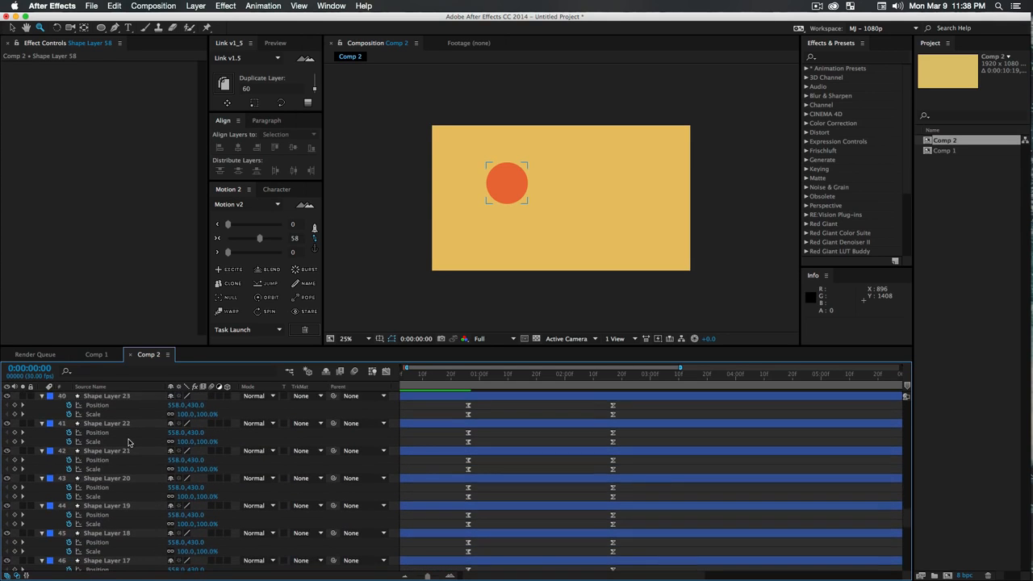
pyautogui.moveTo(909, 549); pyautogui.dragTo(902, 501)
pyautogui.click(613, 446)
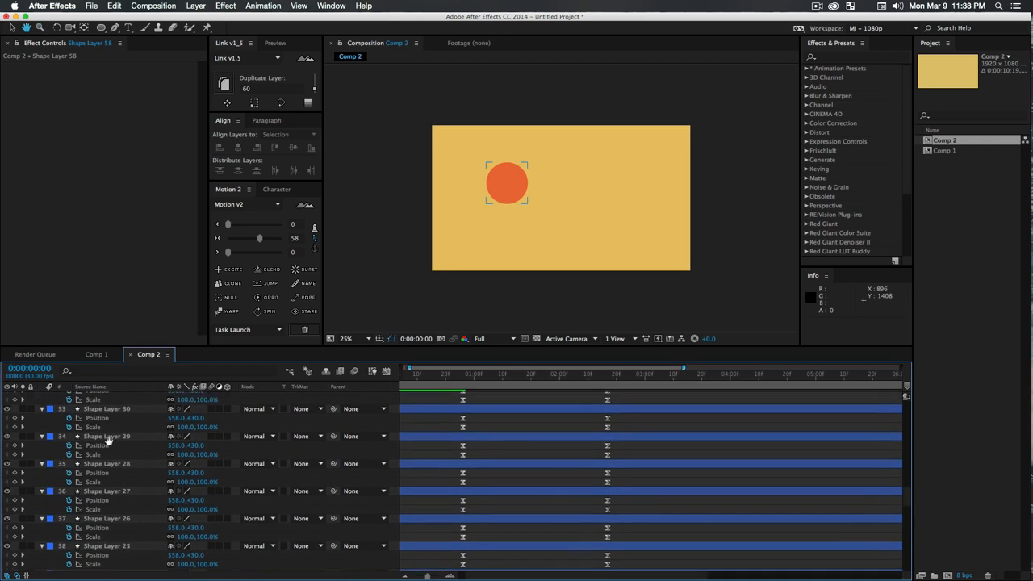
pyautogui.scroll(-3, 113, 482)
pyautogui.scroll(-6, 113, 482)
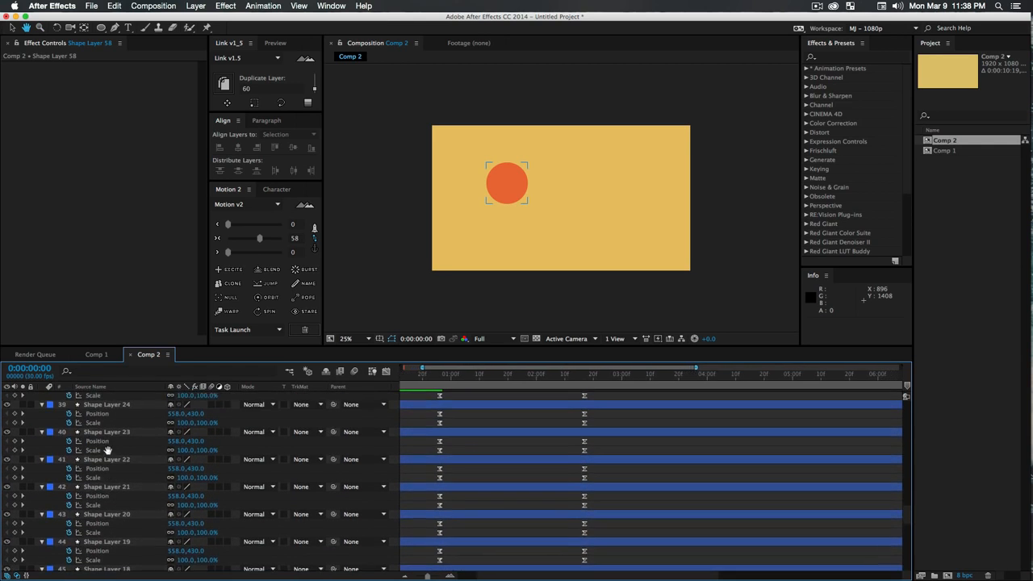
pyautogui.scroll(-6, 118, 508)
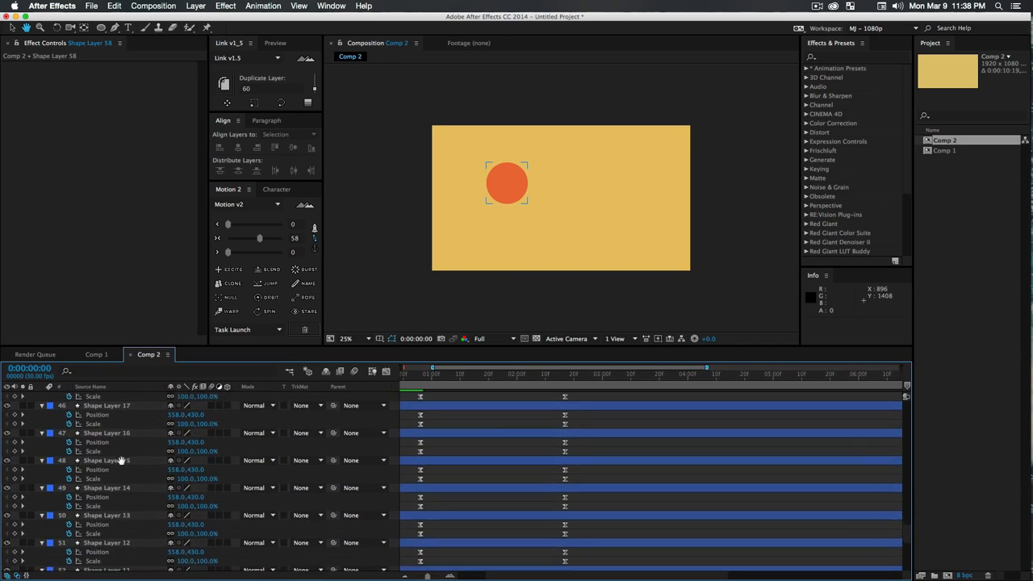
pyautogui.scroll(-2, 130, 506)
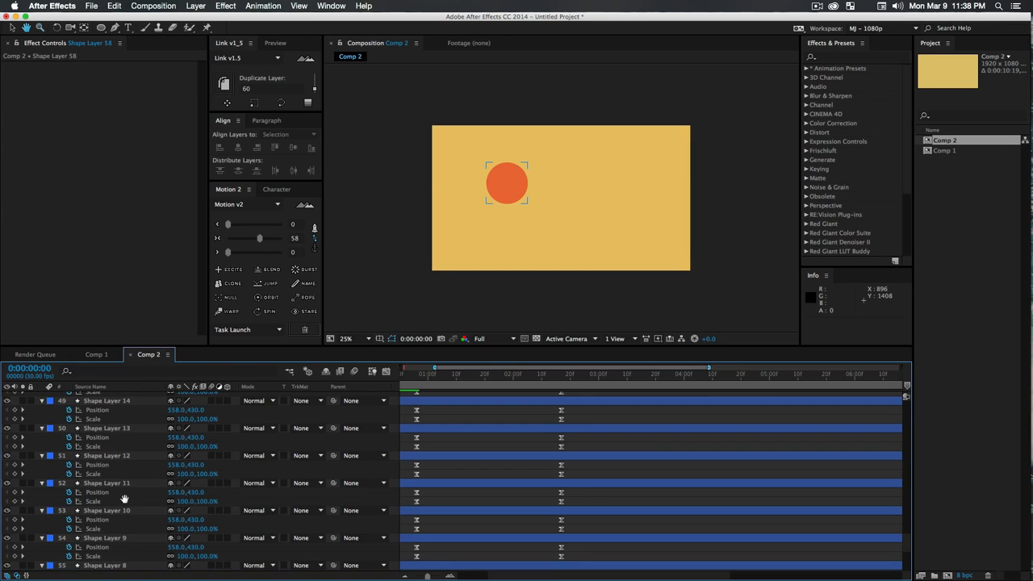
pyautogui.scroll(-5, 133, 460)
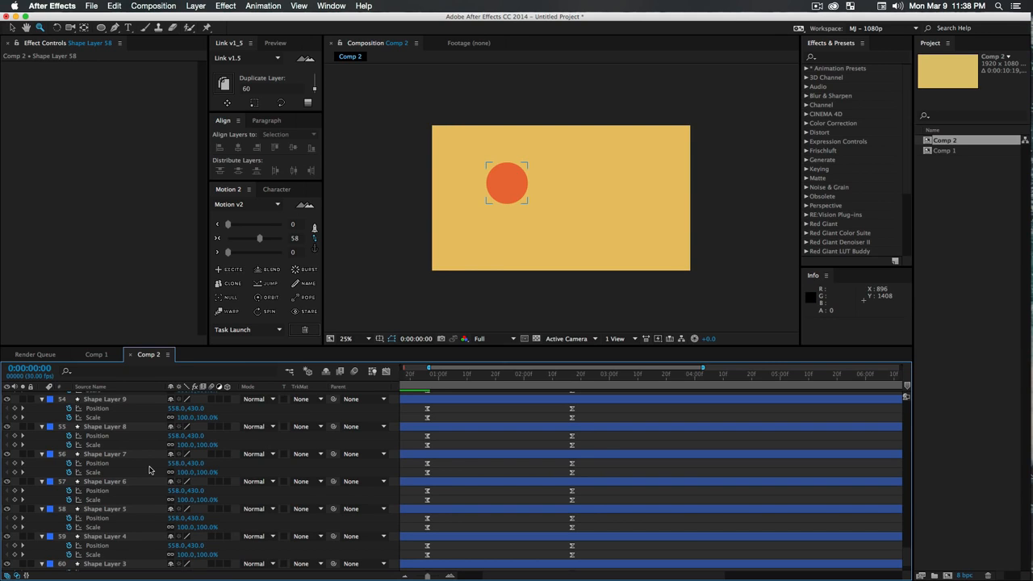
pyautogui.scroll(-2, 134, 529)
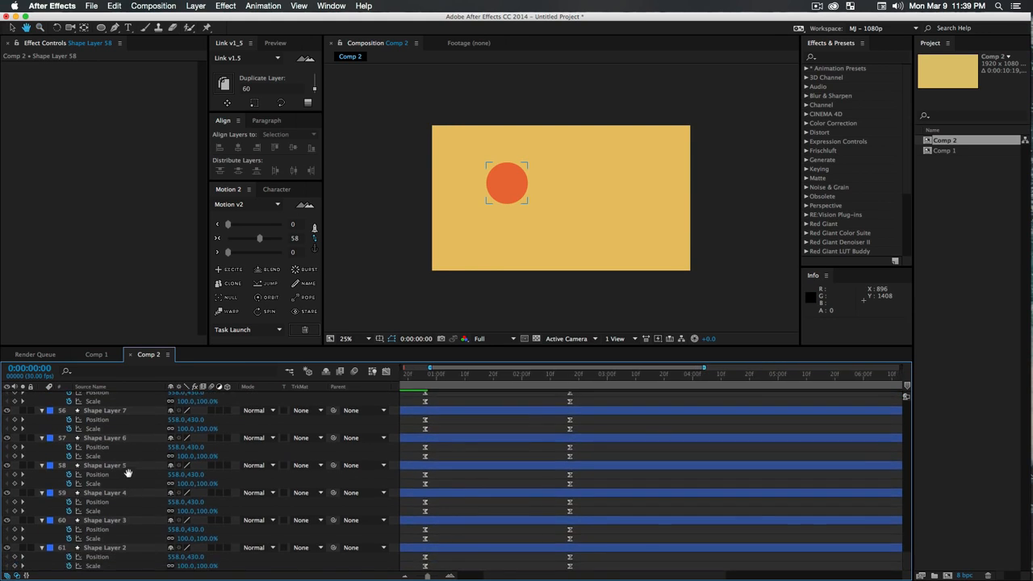
pyautogui.hscroll(-3, 144, 502)
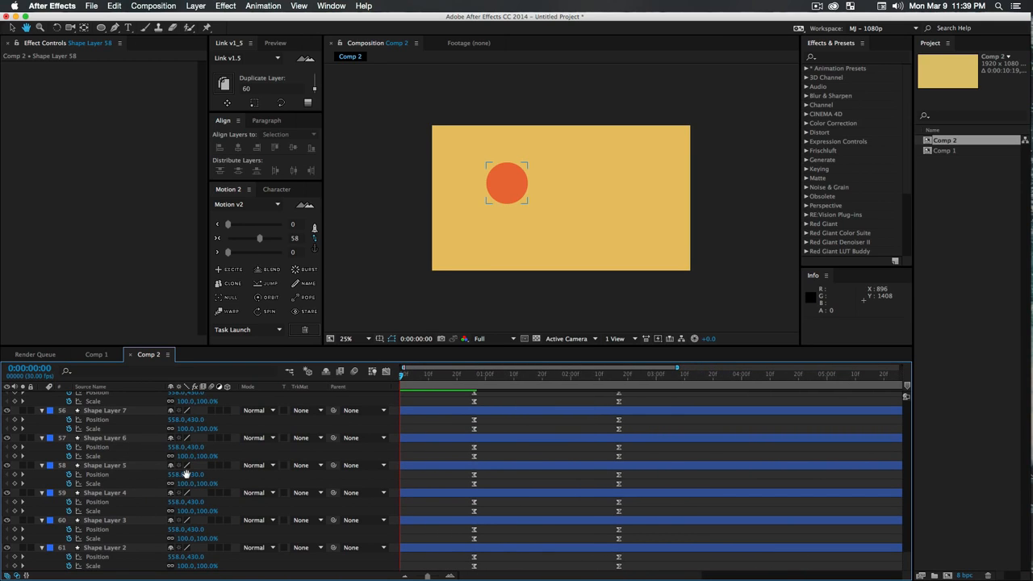